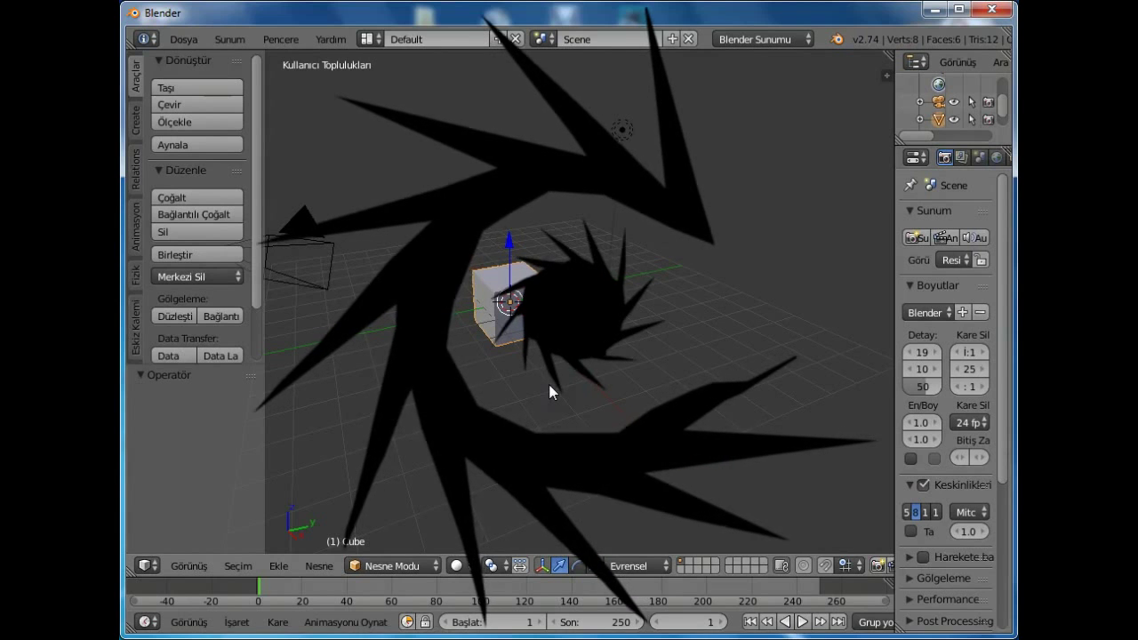
# Step: Change the render engine to Blender Oyun and the screen layout to Game Logic
pyautogui.click(776, 41)
pyautogui.click(766, 79)
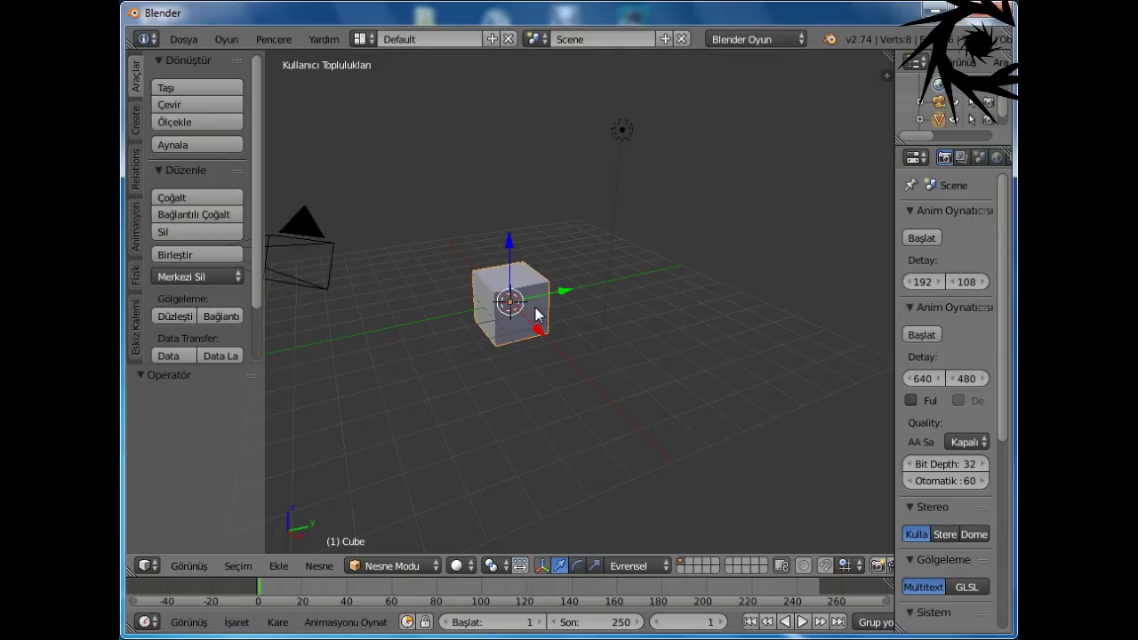
pyautogui.click(362, 40)
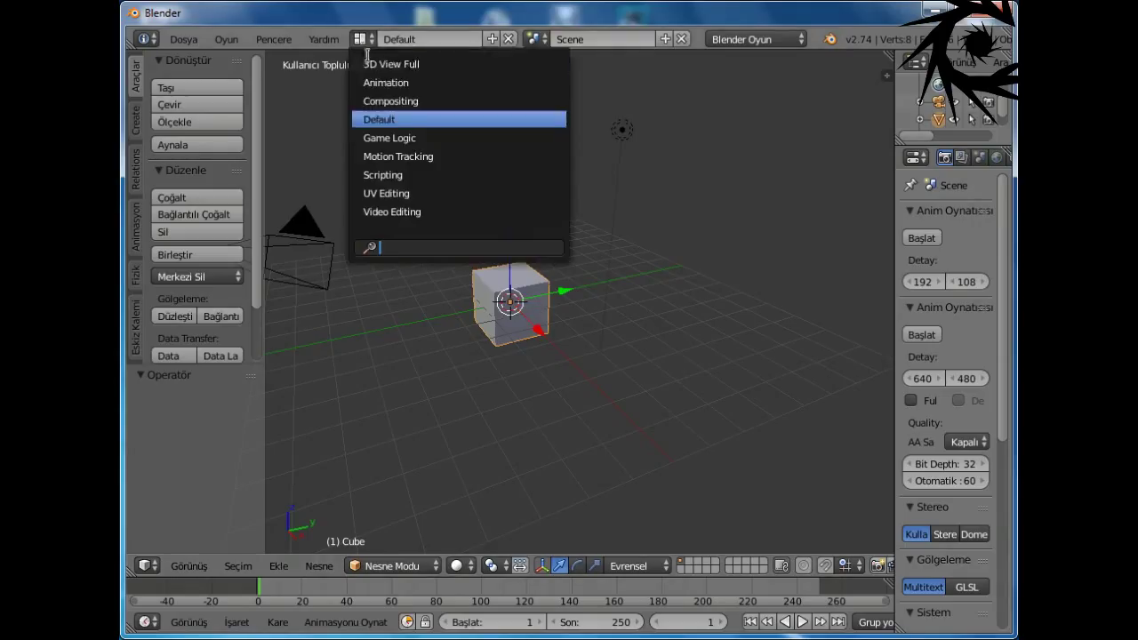
pyautogui.click(423, 139)
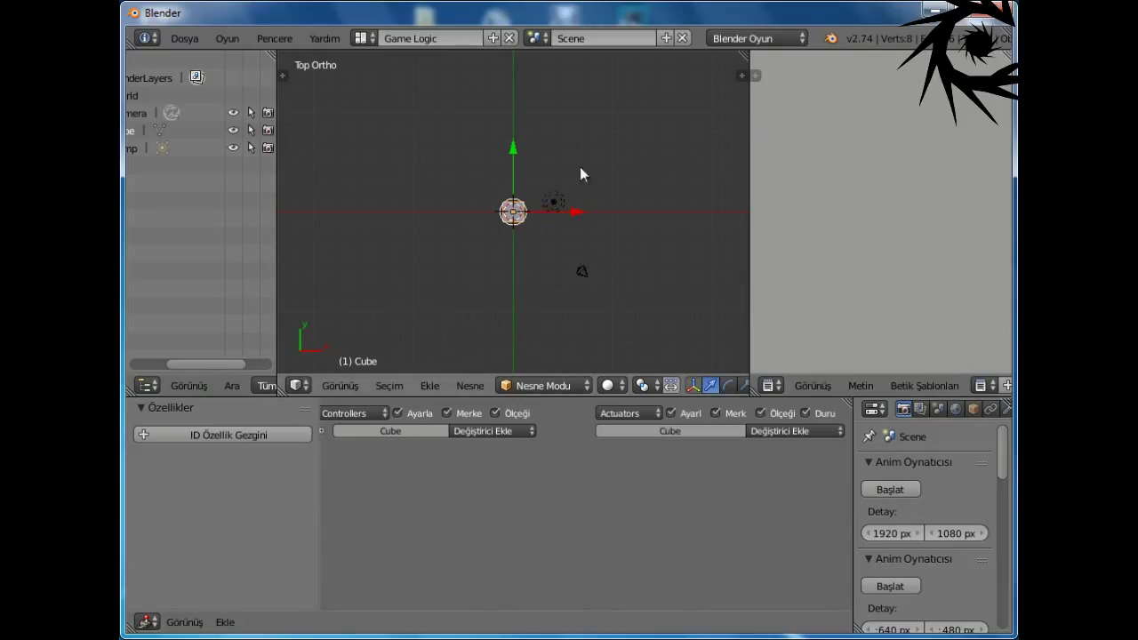
# Step: Join the text editor and outliner areas into the 3D viewport so it spans the full width
pyautogui.moveTo(743, 53); pyautogui.dragTo(780, 62)
pyautogui.moveTo(287, 51); pyautogui.dragTo(258, 71)
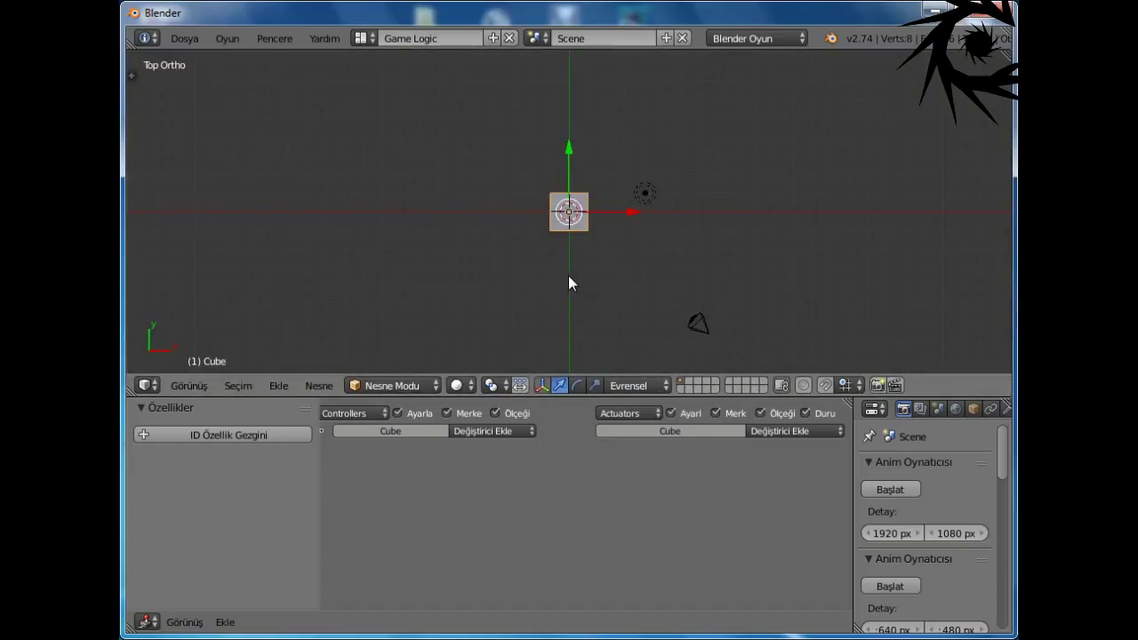
pyautogui.press('KP_1')
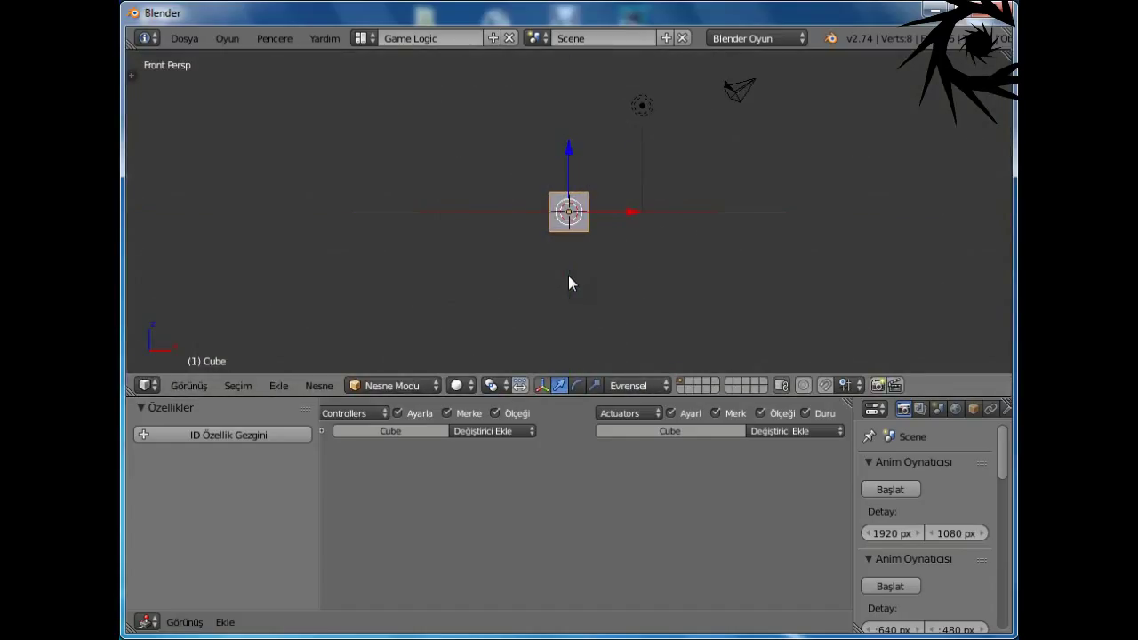
pyautogui.moveTo(632, 190); pyautogui.dragTo(630, 212, button='middle')
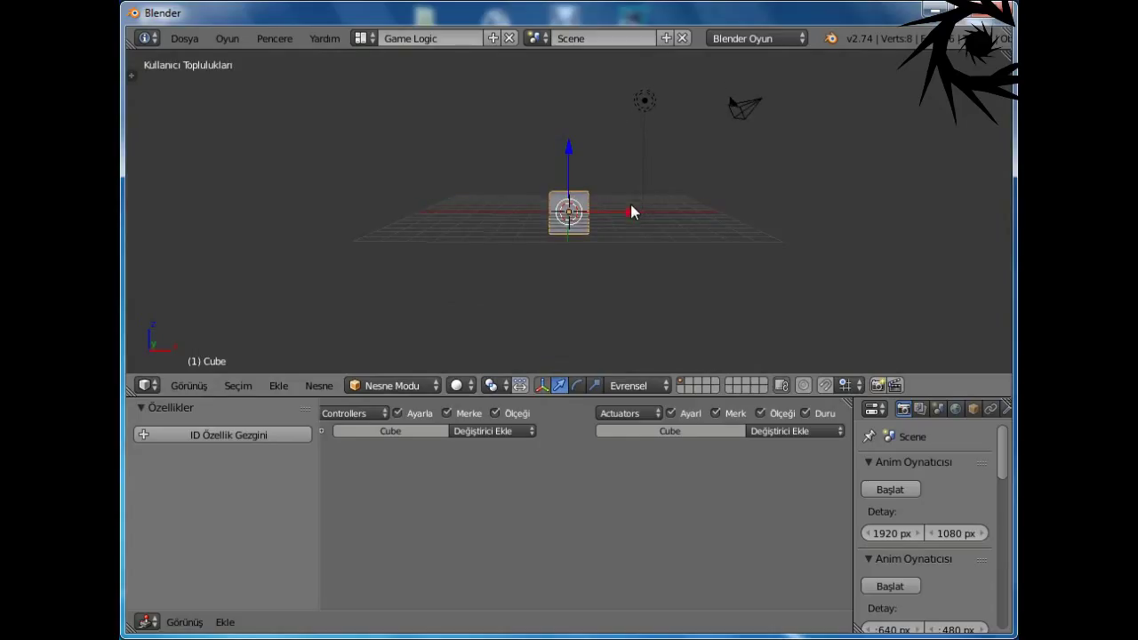
pyautogui.moveTo(667, 190); pyautogui.dragTo(686, 271, button='middle')
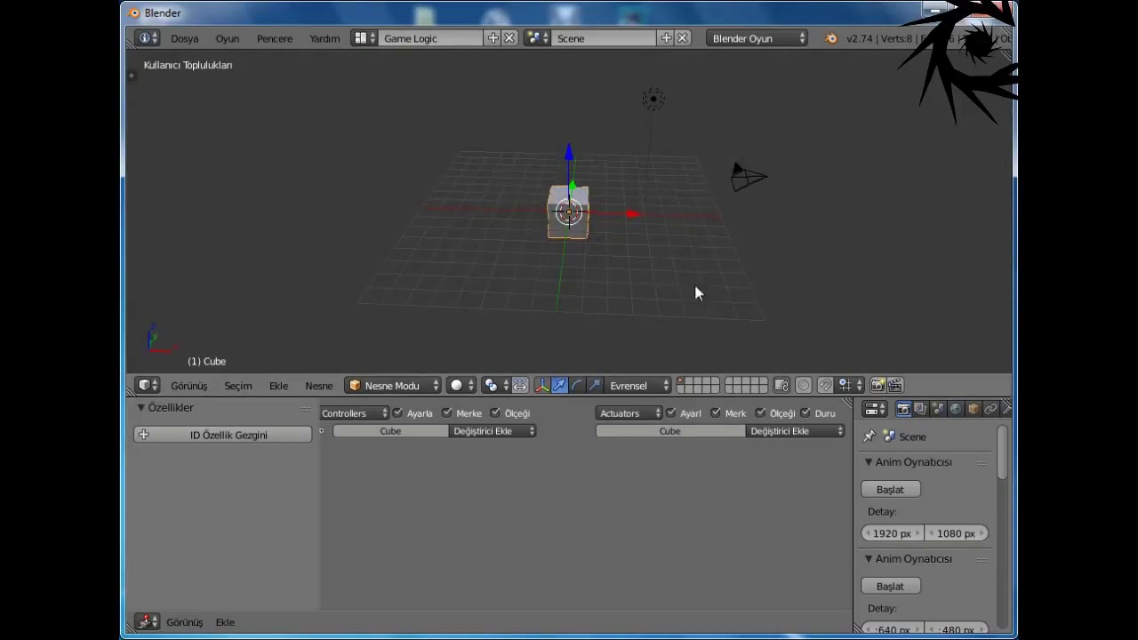
pyautogui.scroll(2, 696, 287)
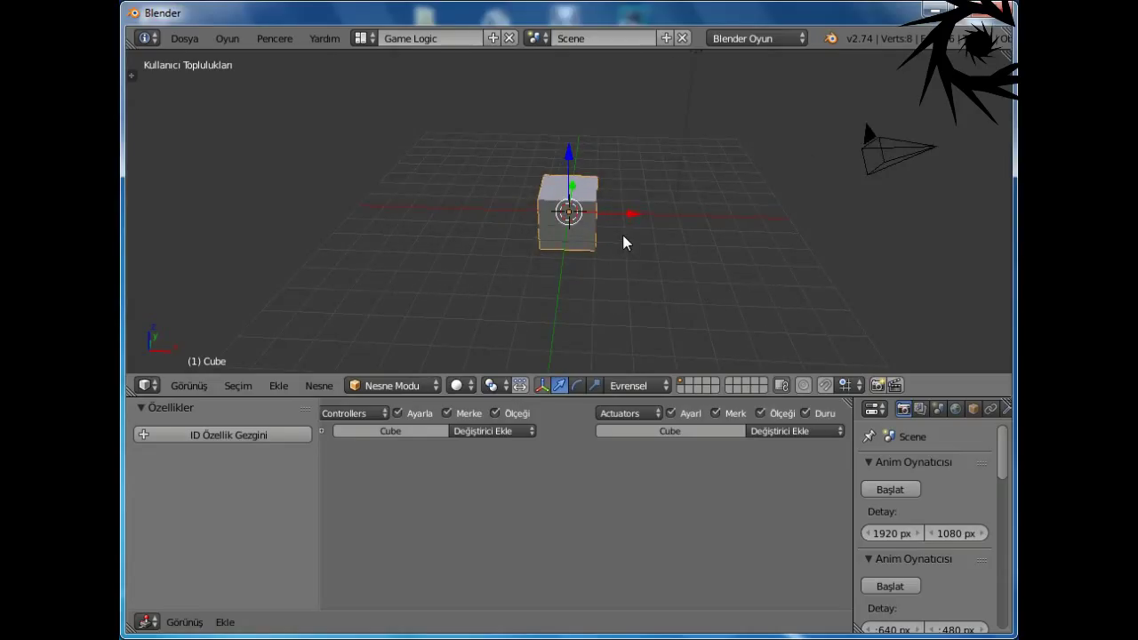
# Step: Add a plane mesh at the cube's position and scale it up uniformly to make a large ground
pyautogui.hotkey('shift', 'a')
pyautogui.moveTo(624, 237)
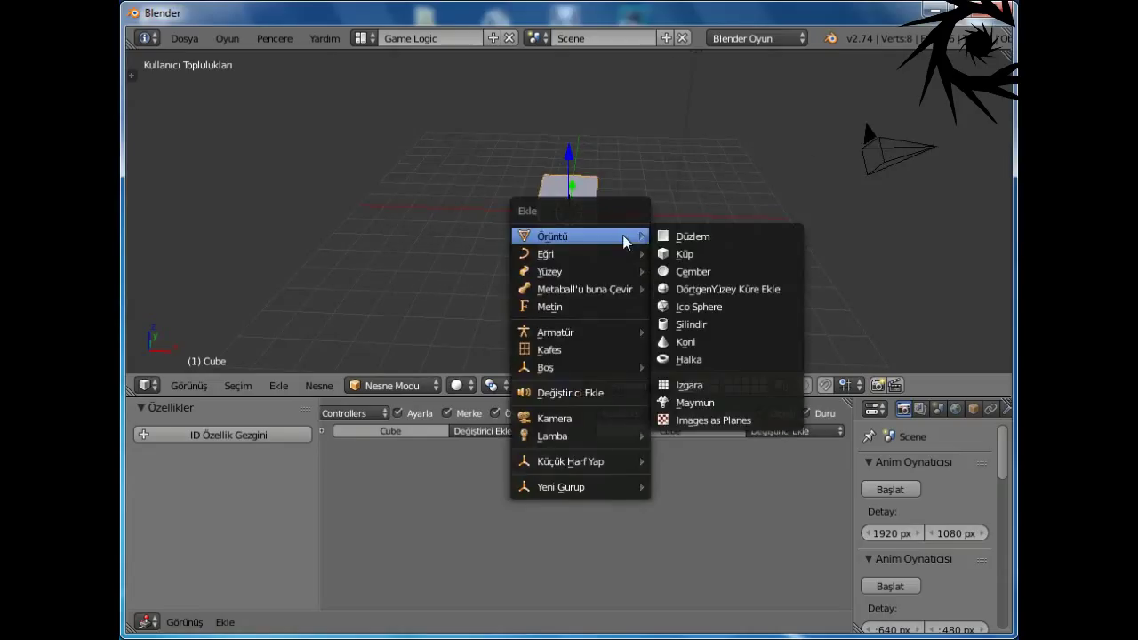
pyautogui.click(685, 237)
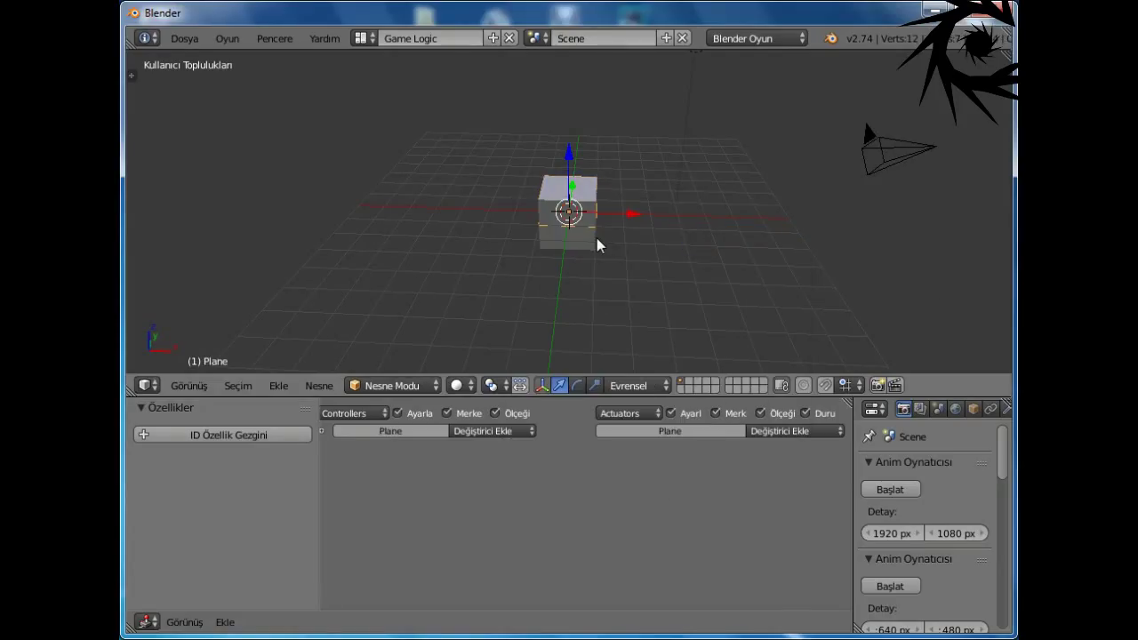
pyautogui.press('s')
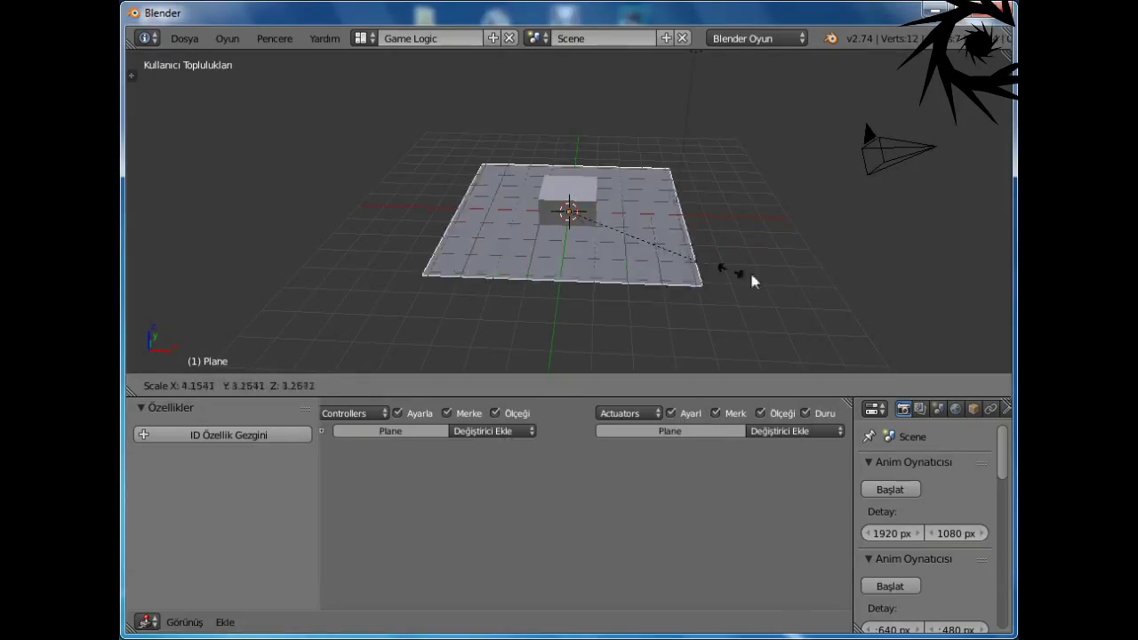
pyautogui.click(884, 305)
# Step: Stretch the ground plane along the Y axis to more than twice its length
pyautogui.scroll(-5, 751, 213)
pyautogui.moveTo(752, 214); pyautogui.dragTo(547, 260, button='middle')
pyautogui.press('s')
pyautogui.press('x')
pyautogui.click(561, 257)
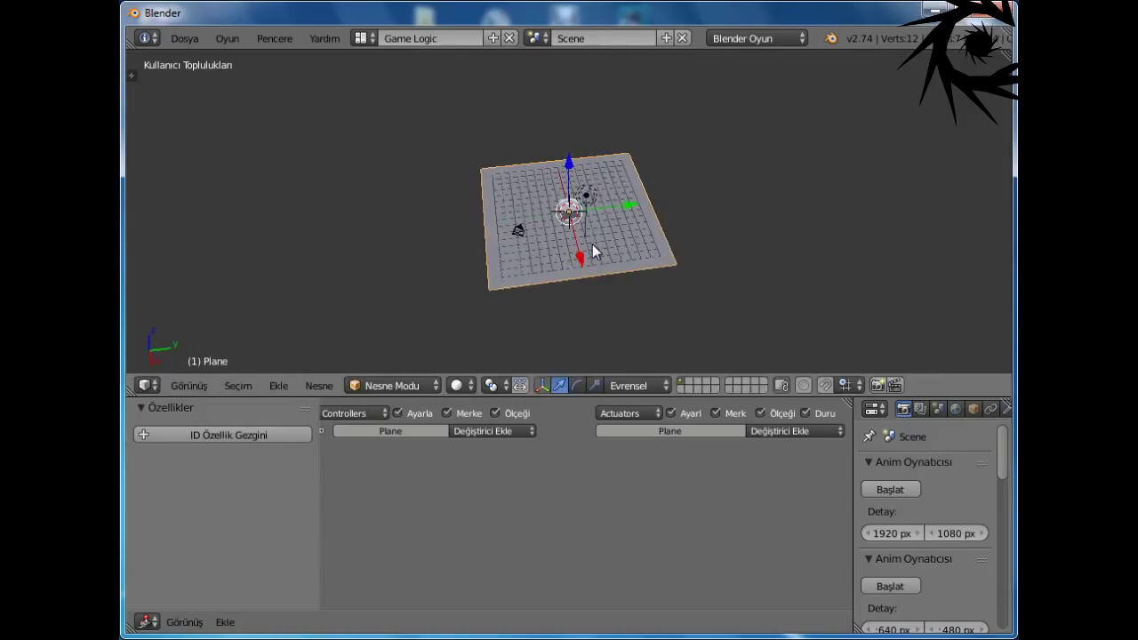
pyautogui.press('s')
pyautogui.press('y')
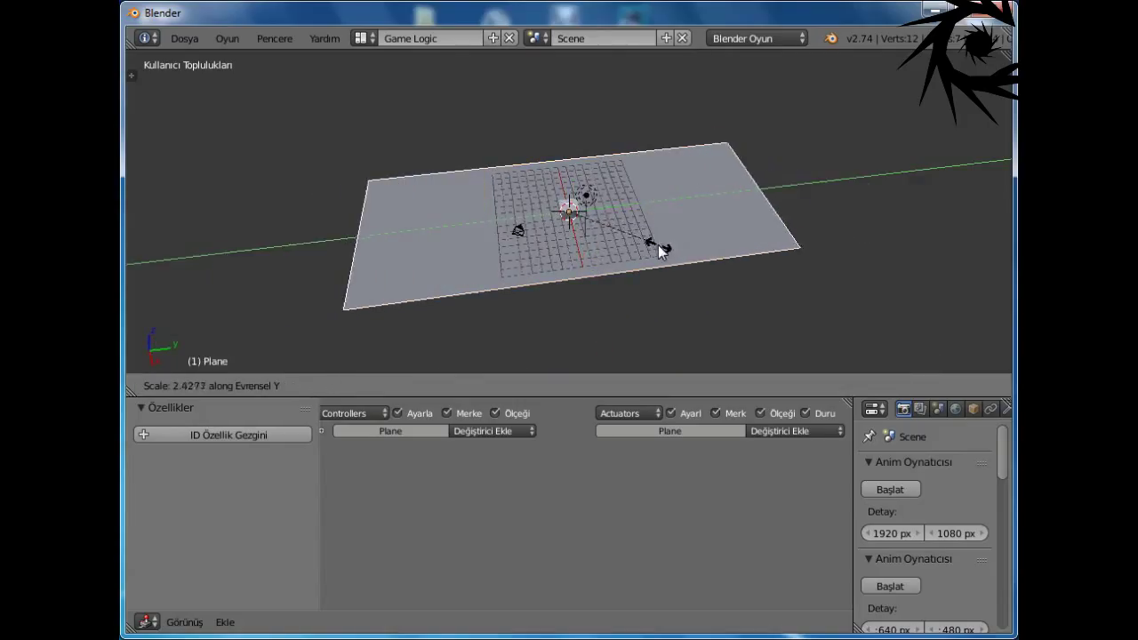
pyautogui.click(611, 211)
# Step: Move the lamp along the Y and X axes to one corner of the ground plane
pyautogui.rightClick(600, 205)
pyautogui.press('g')
pyautogui.press('y')
pyautogui.click(779, 186)
pyautogui.press('g')
pyautogui.press('x')
pyautogui.click(747, 249)
# Step: Duplicate the corner lamp and place the copy at the opposite end of the ground plane
pyautogui.hotkey('shift', 'd')
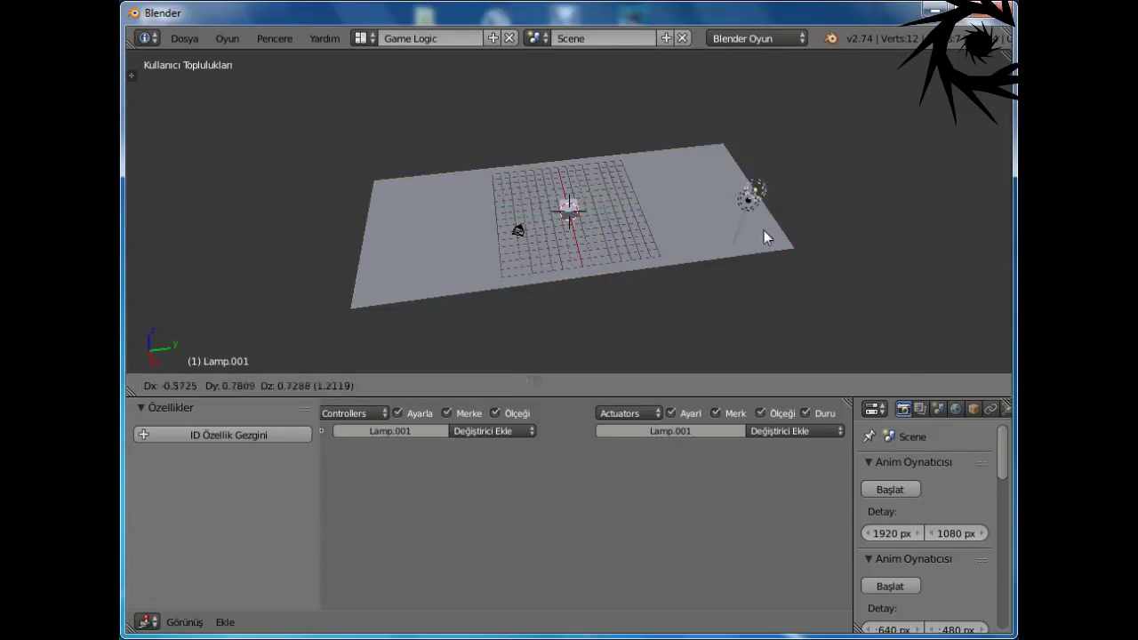
pyautogui.rightClick(796, 206)
pyautogui.hotkey('shift', 'd')
pyautogui.click(442, 234)
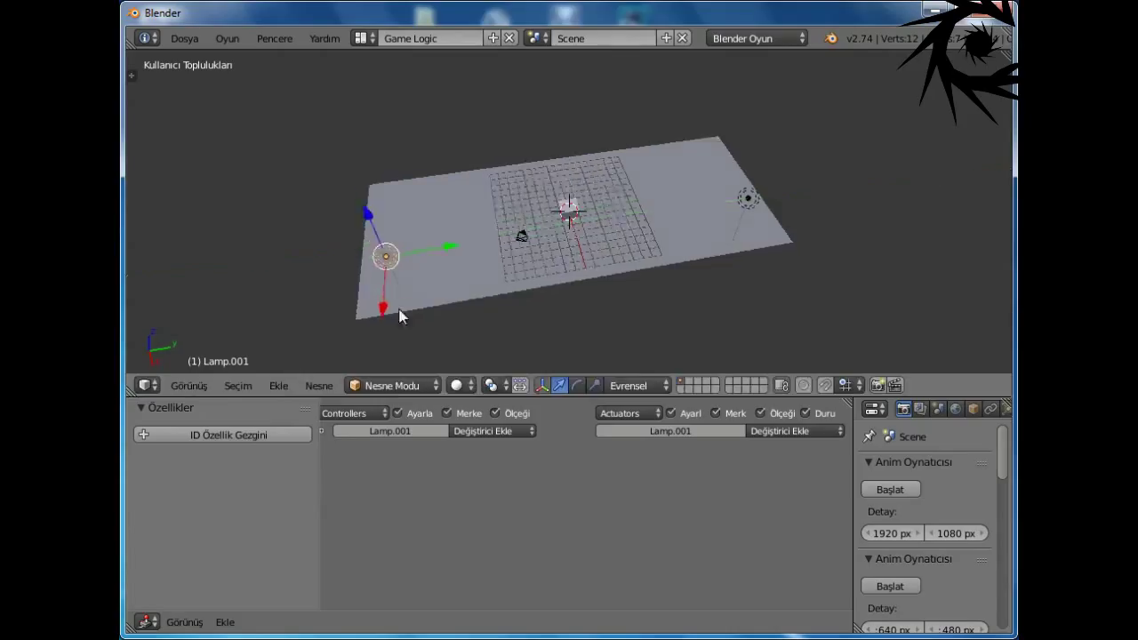
# Step: Duplicate a lamp again and shift the copy along the X axis to the third corner of the ground plane
pyautogui.moveTo(441, 235); pyautogui.dragTo(655, 295, button='middle')
pyautogui.press('g')
pyautogui.rightClick(745, 306)
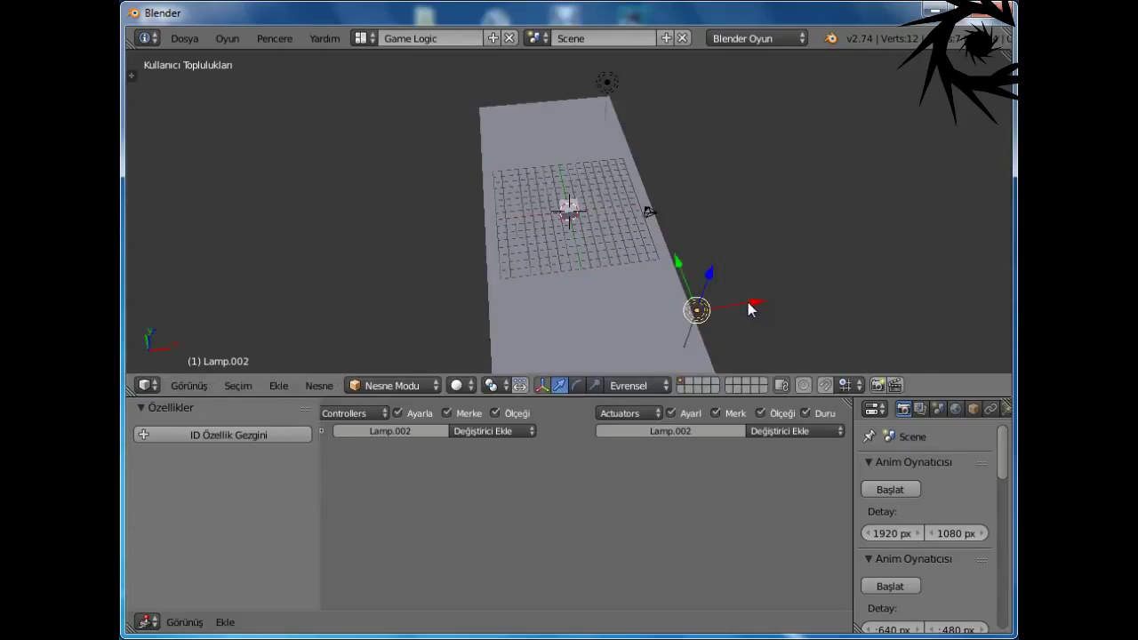
pyautogui.press('g')
pyautogui.press('x')
pyautogui.click(548, 337)
# Step: Duplicate the third lamp and move the copy along the Y axis to the remaining corner of the plane
pyautogui.hotkey('shift', 'd')
pyautogui.rightClick(548, 337)
pyautogui.moveTo(549, 338); pyautogui.dragTo(742, 230, button='middle')
pyautogui.press('g')
pyautogui.press('x')
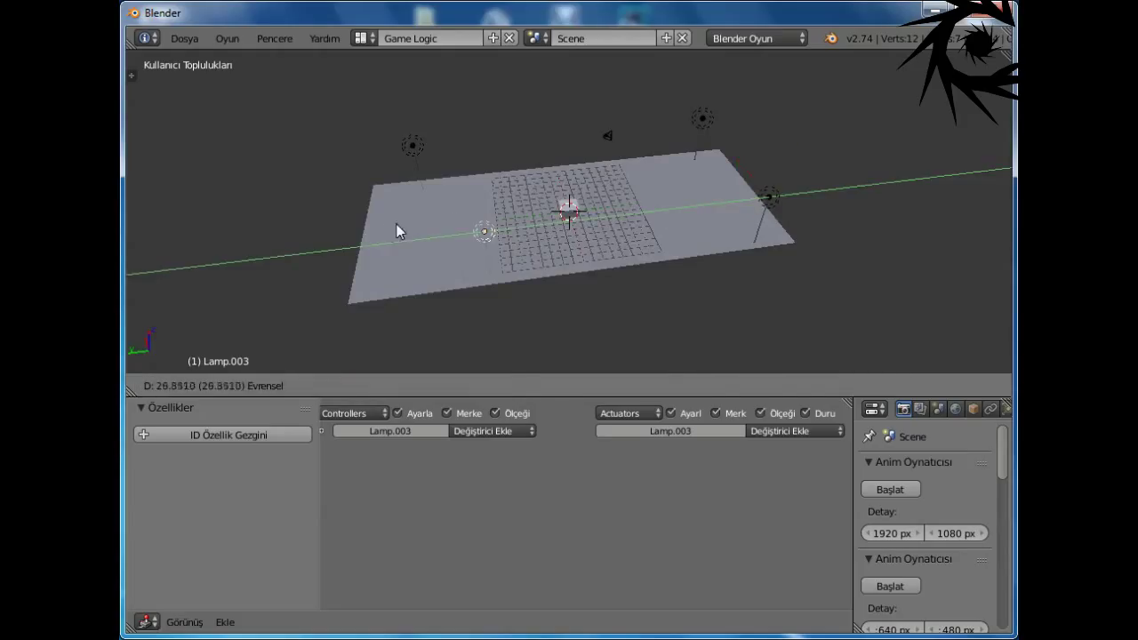
pyautogui.click(352, 245)
# Step: Show the scene in textured shading and test-run the game to check the lighting
pyautogui.moveTo(352, 245); pyautogui.dragTo(657, 226, button='middle')
pyautogui.hotkey('alt', 'z')
pyautogui.press('p')
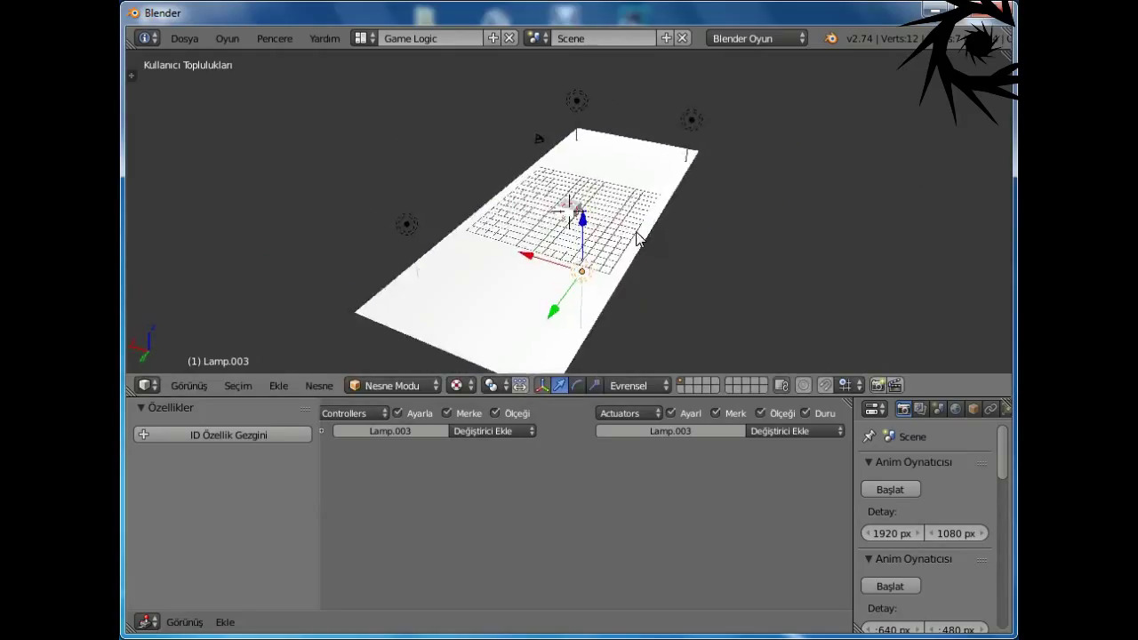
pyautogui.press('Escape')
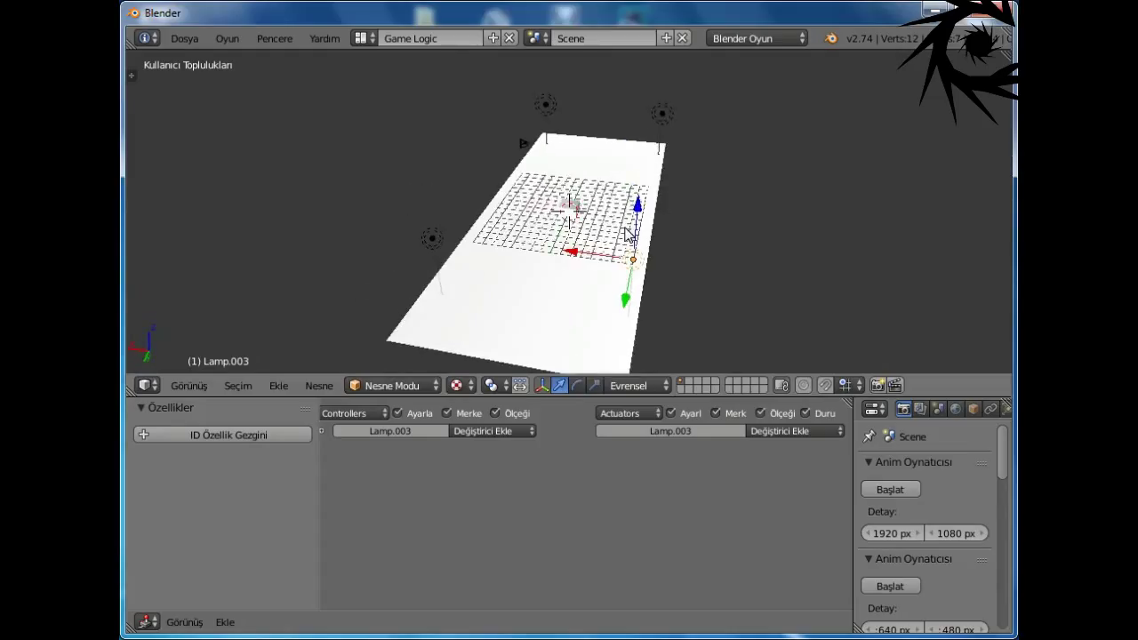
pyautogui.press('p')
pyautogui.press('Escape')
# Step: Set the energy of the most recently placed corner lamp to 0.2 in its lamp properties
pyautogui.scroll(-2, 958, 407)
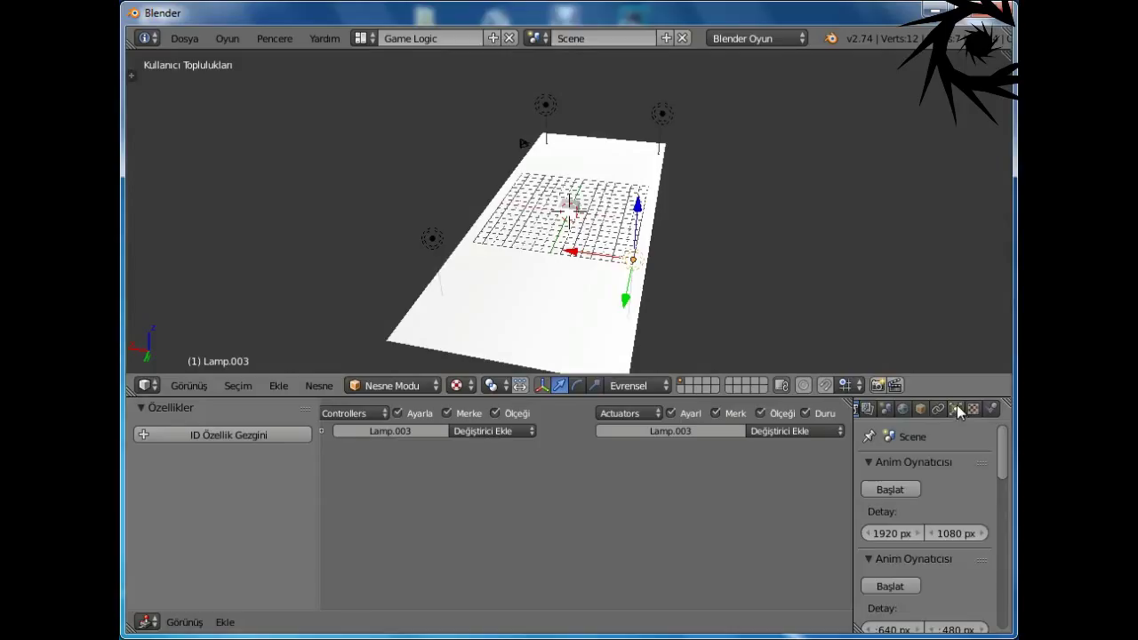
pyautogui.click(956, 404)
pyautogui.scroll(-5, 911, 524)
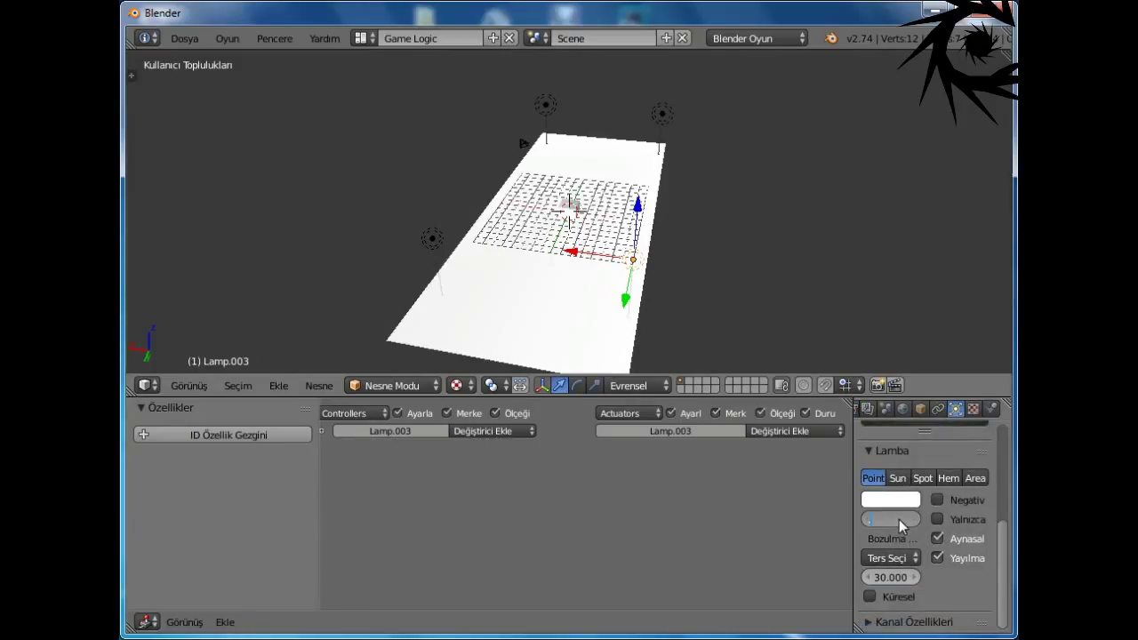
pyautogui.write('0.2')
pyautogui.press('Return')
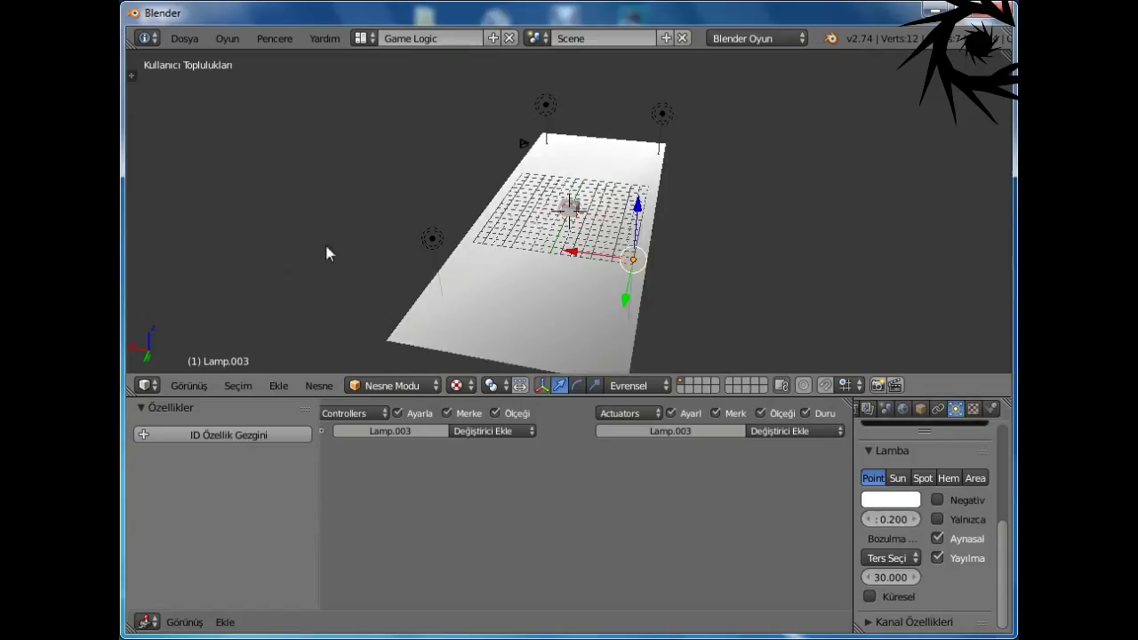
# Step: Set the energy of the original lamp to 0.2
pyautogui.rightClick(432, 238)
pyautogui.click(903, 519)
pyautogui.press('BackSpace')
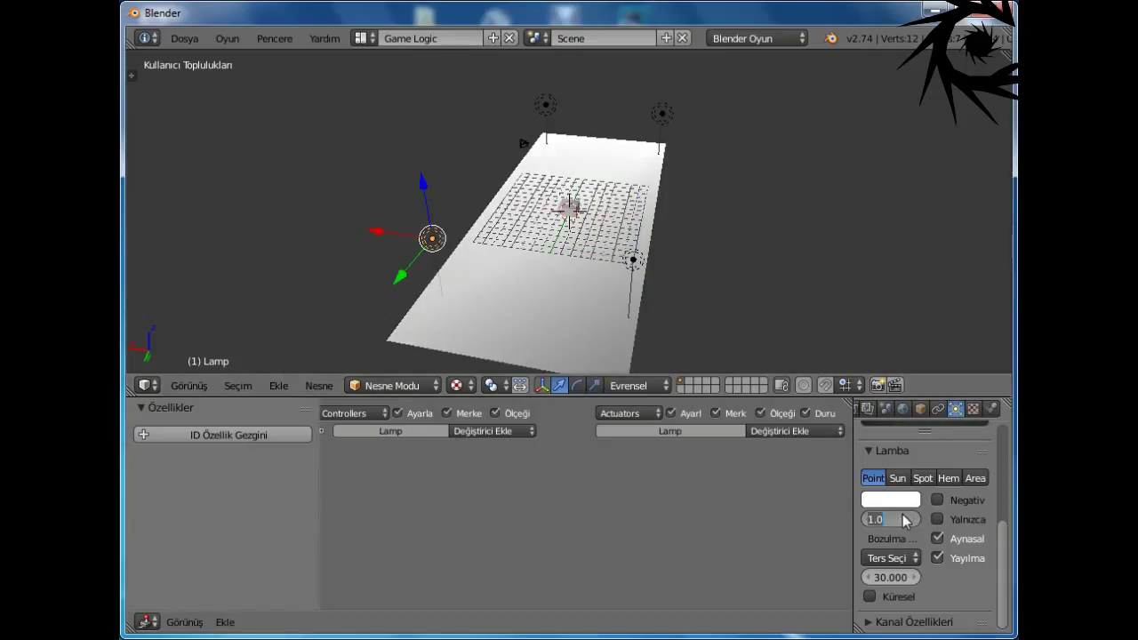
pyautogui.write('1')
pyautogui.press('Return')
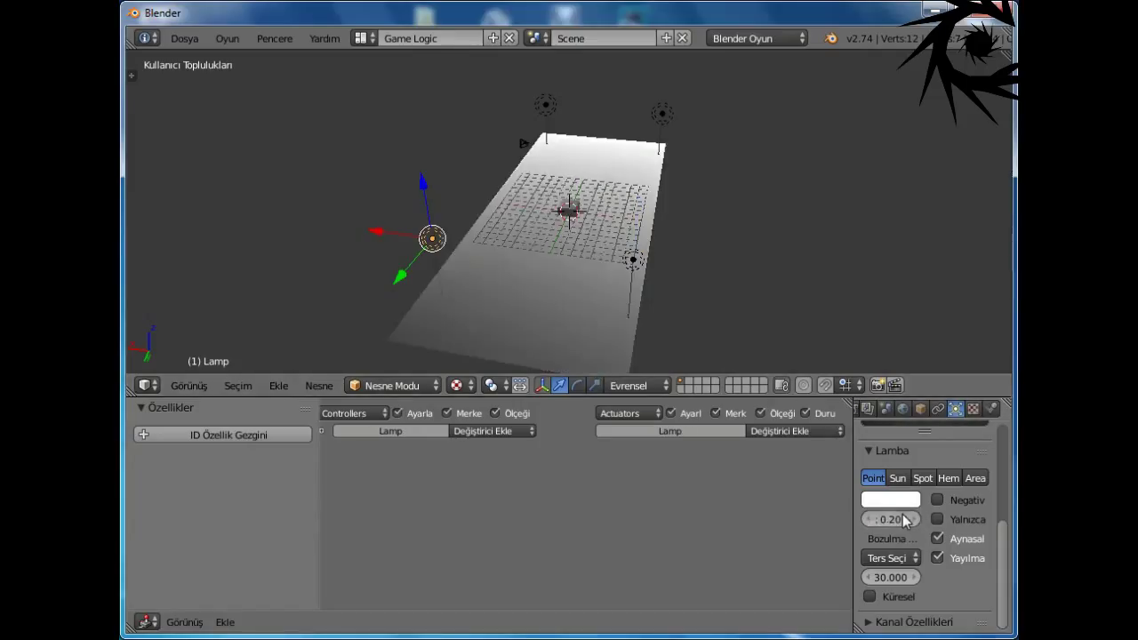
# Step: Set the energy of the two remaining lamps at the far end of the ground plane to 0.2
pyautogui.rightClick(546, 105)
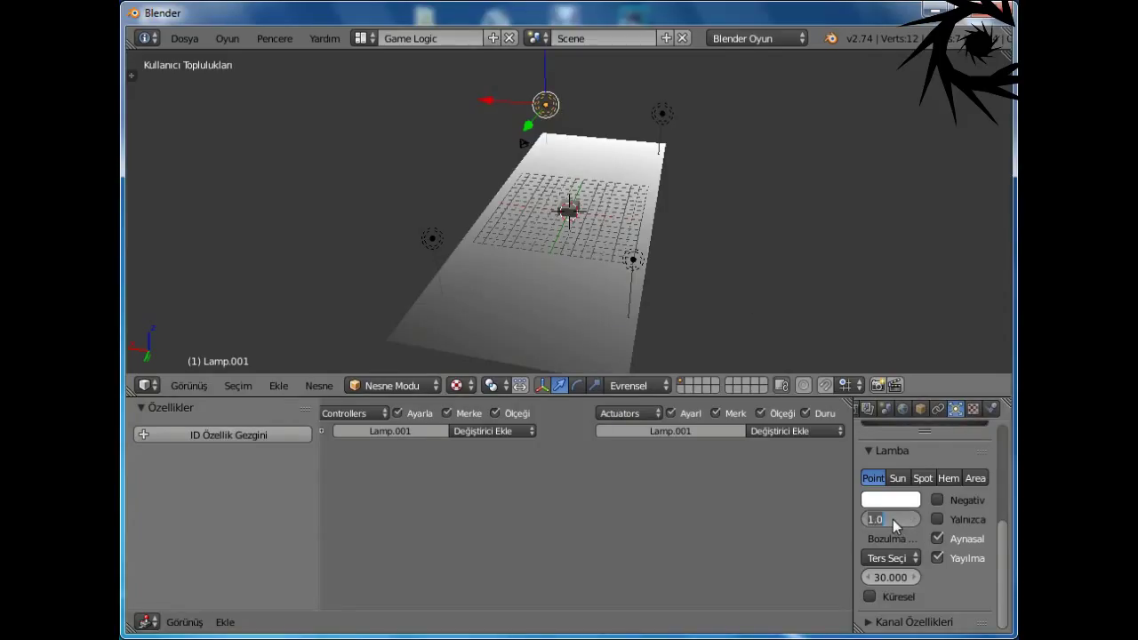
pyautogui.write('1')
pyautogui.press('Return')
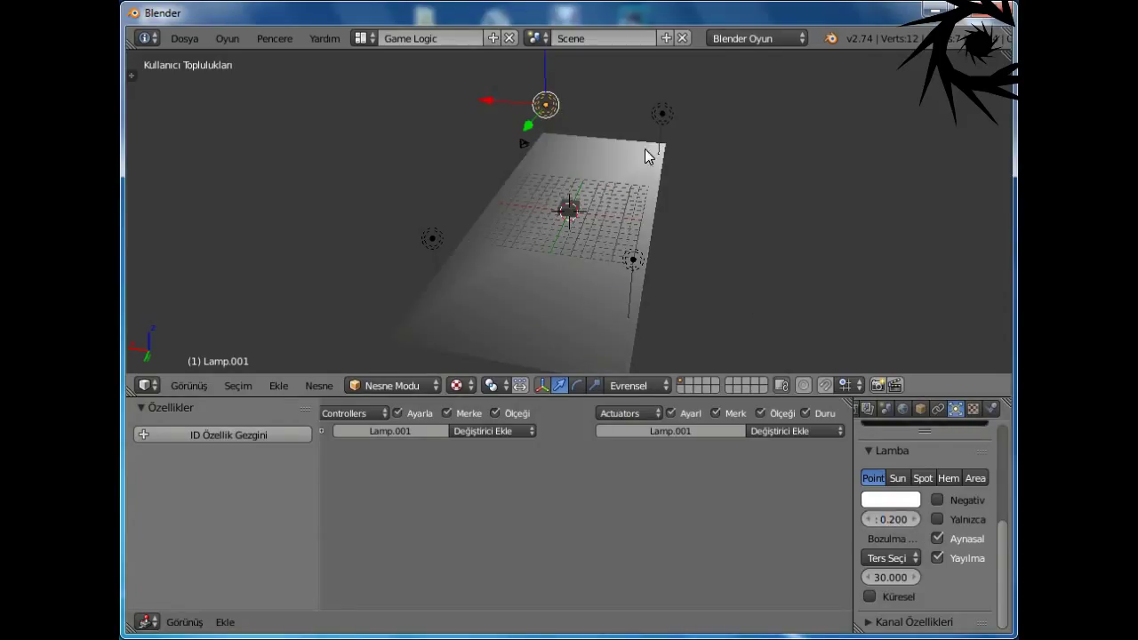
pyautogui.rightClick(662, 113)
pyautogui.click(879, 518)
pyautogui.write('0.2')
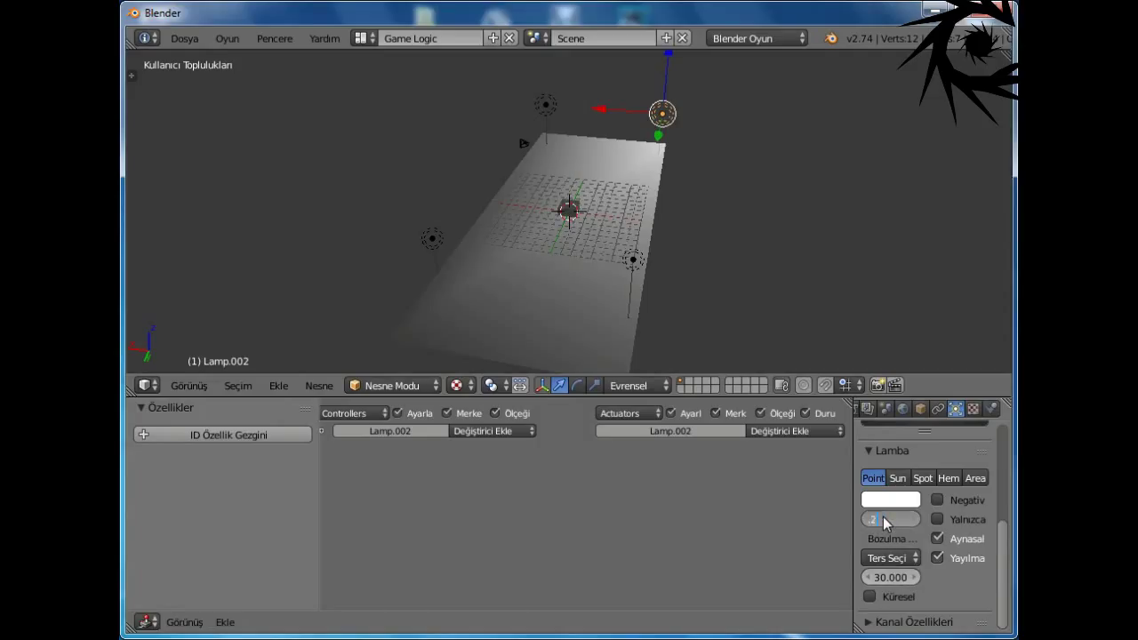
pyautogui.press('Return')
# Step: Raise the cube along the Z axis so it sits on top of the ground plane, and test-run the game
pyautogui.moveTo(549, 318); pyautogui.dragTo(505, 257, button='middle')
pyautogui.rightClick(543, 209)
pyautogui.rightClick(570, 193)
pyautogui.moveTo(572, 150); pyautogui.dragTo(569, 122)
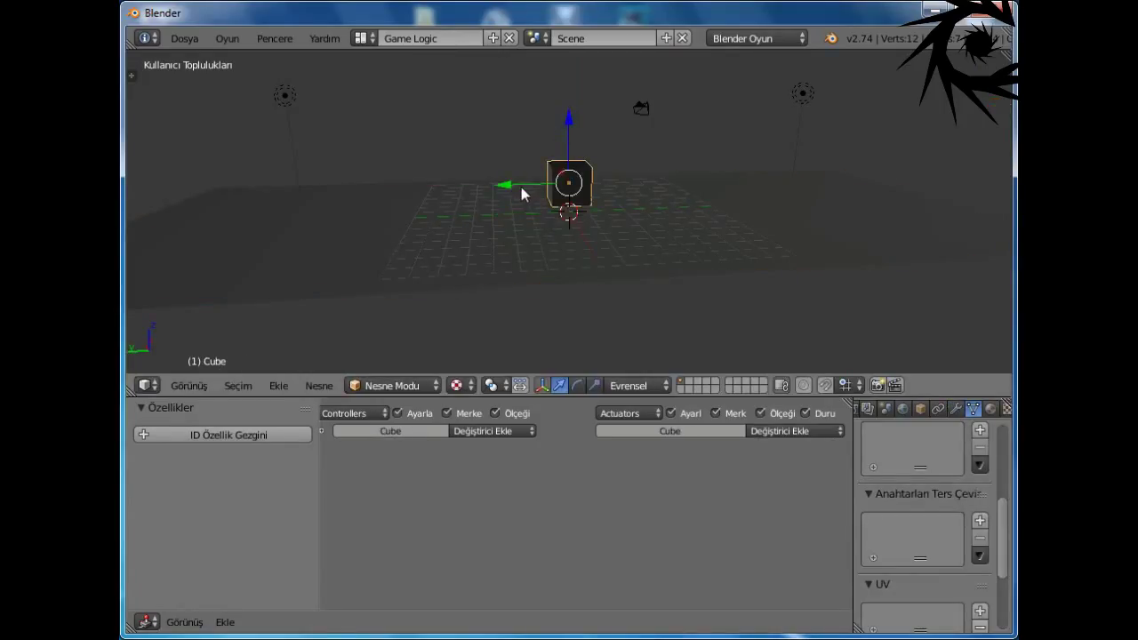
pyautogui.press('p')
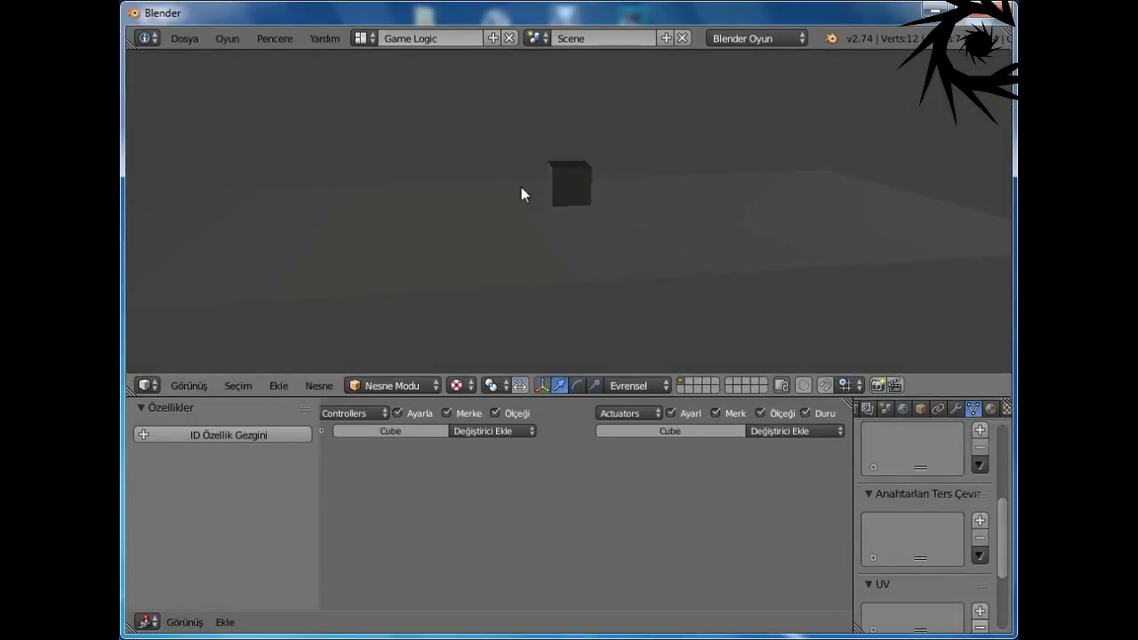
pyautogui.press('Escape')
# Step: Return the viewport to solid shading with the cube and ground plane in view
pyautogui.moveTo(619, 208); pyautogui.dragTo(532, 250, button='middle')
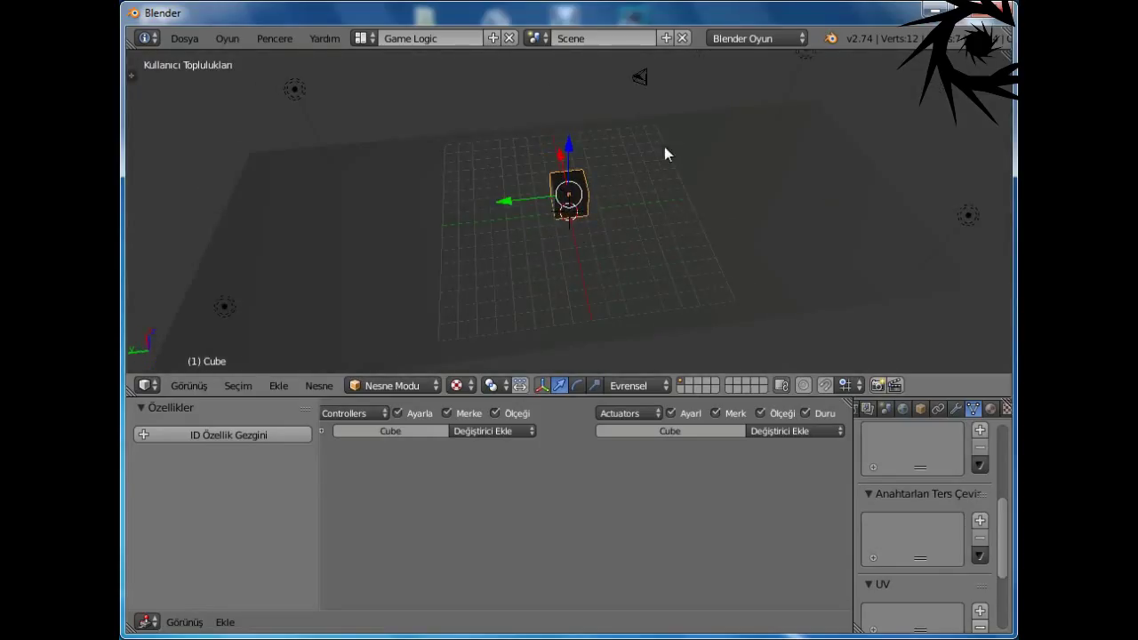
pyautogui.scroll(-4, 668, 178)
pyautogui.moveTo(673, 210); pyautogui.dragTo(701, 284, button='middle')
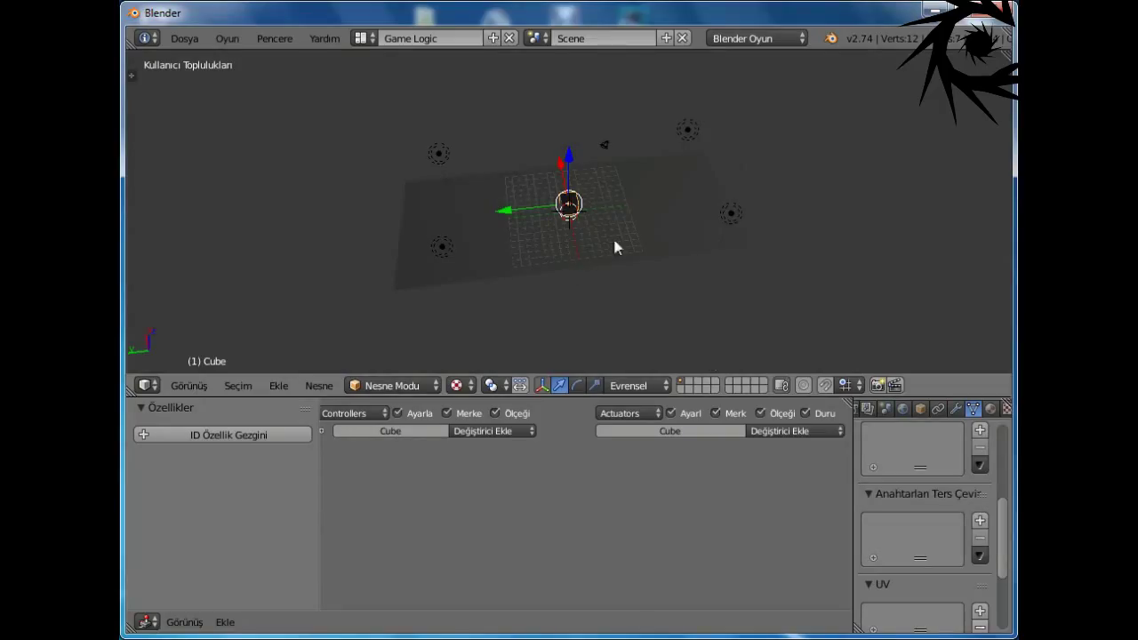
pyautogui.scroll(4, 595, 275)
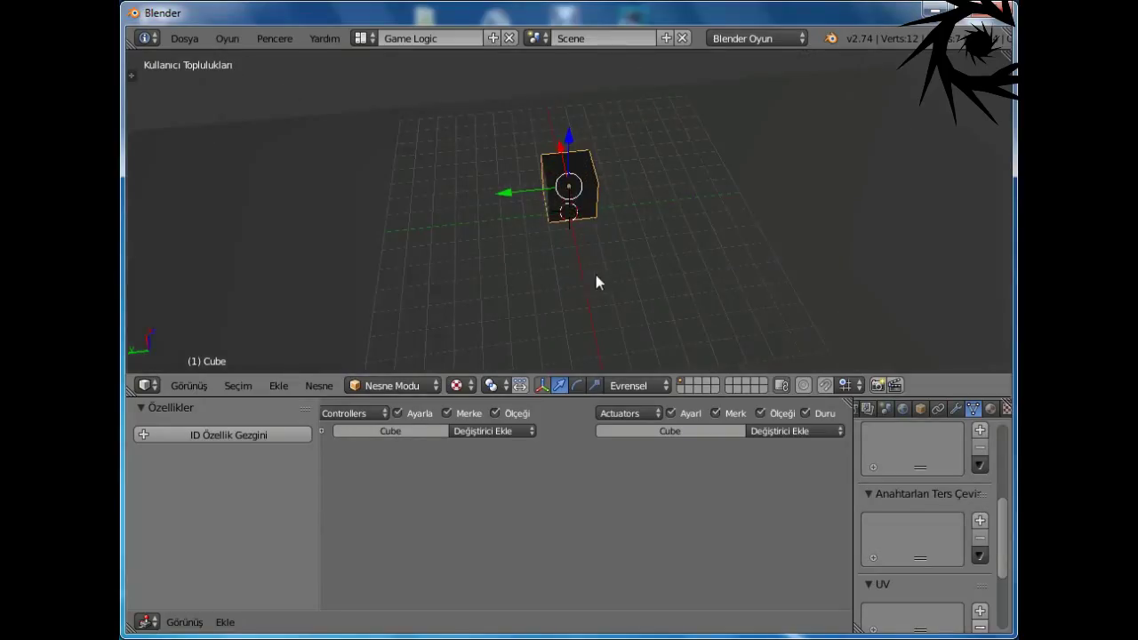
pyautogui.hotkey('alt', 'z')
pyautogui.scroll(-2, 573, 209)
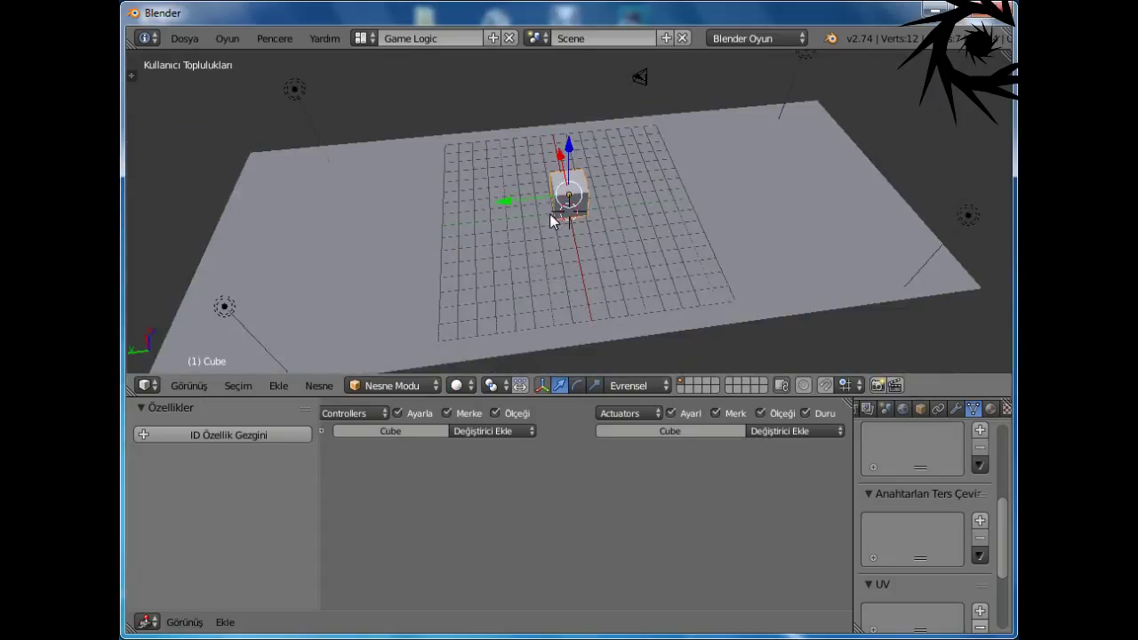
pyautogui.scroll(1, 575, 222)
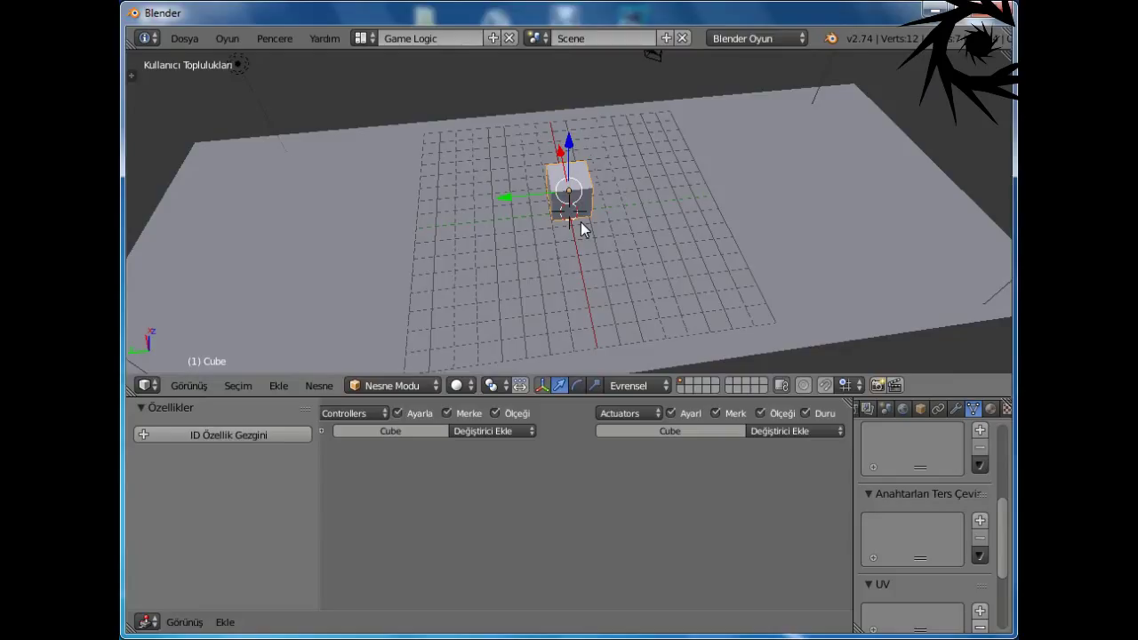
# Step: Duplicate the cube and place the copy beside the original along the Y axis
pyautogui.hotkey('shift', 'd')
pyautogui.rightClick(580, 223)
pyautogui.press('g')
pyautogui.press('y')
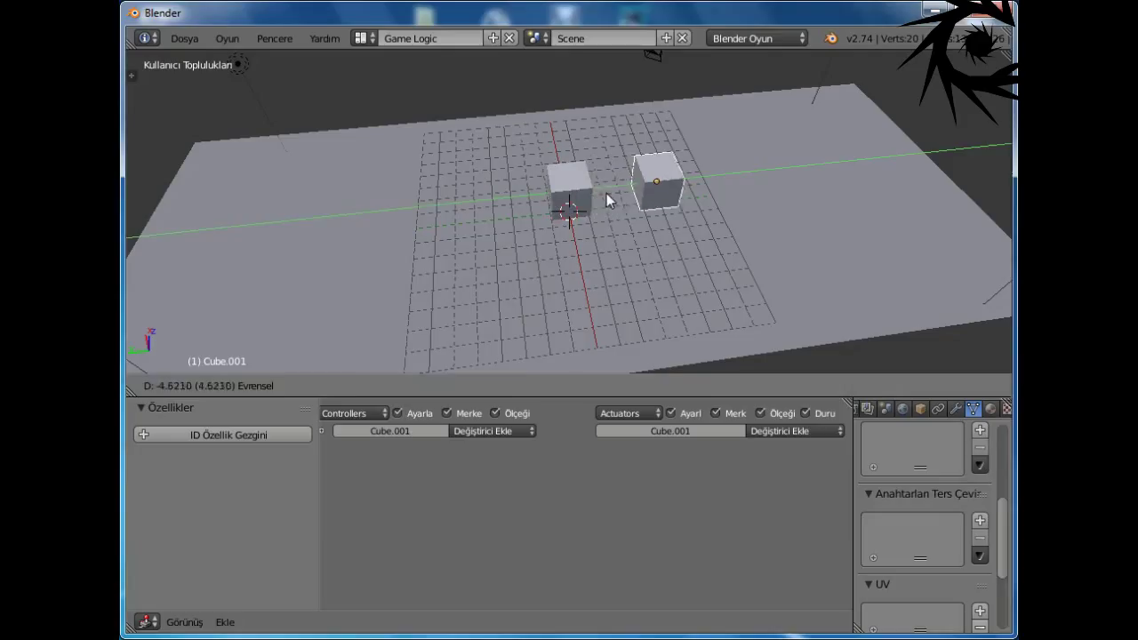
pyautogui.click(635, 197)
pyautogui.press('s')
pyautogui.press('x')
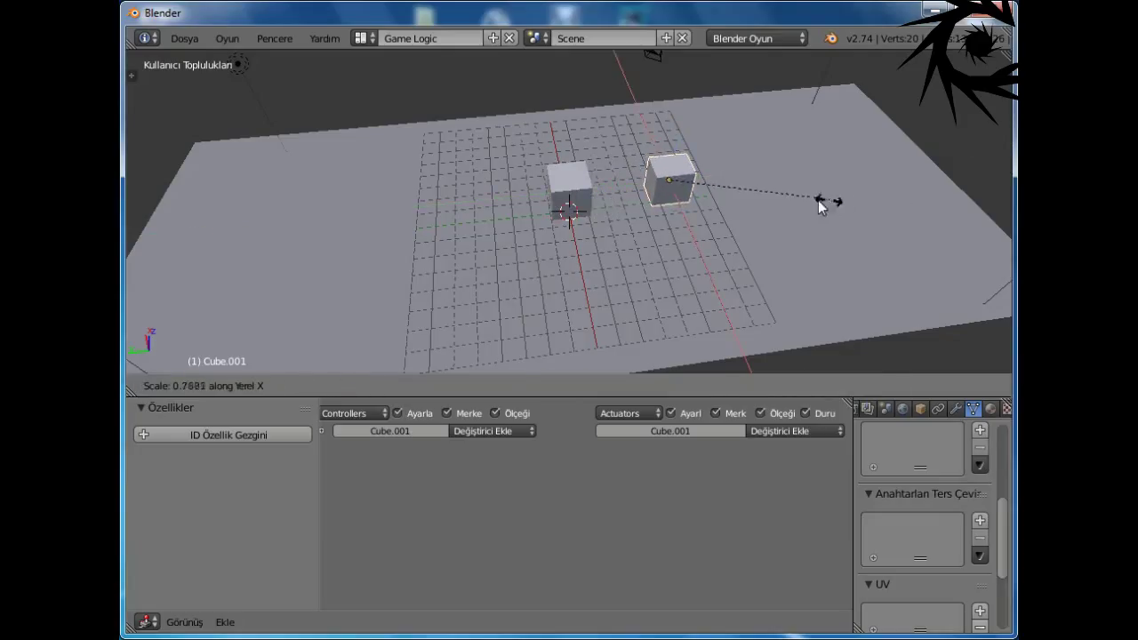
pyautogui.press('Escape')
# Step: Flatten the duplicated cube along the Y axis and scale it up overall to form a thin upright wall
pyautogui.press('s')
pyautogui.press('y')
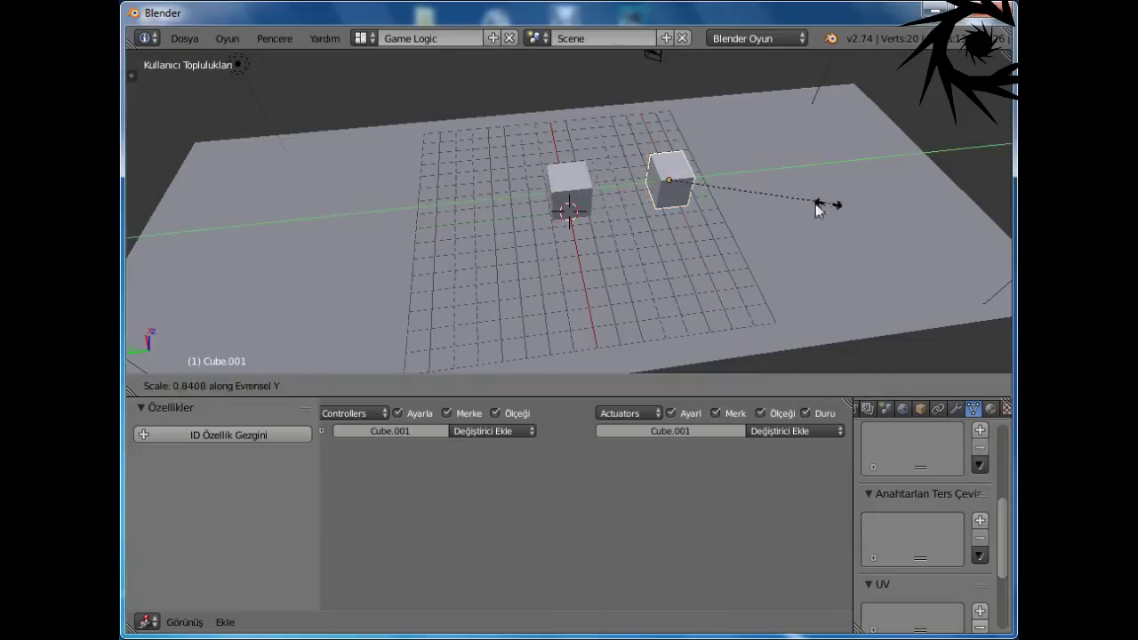
pyautogui.click(690, 206)
pyautogui.press('s')
pyautogui.press('z')
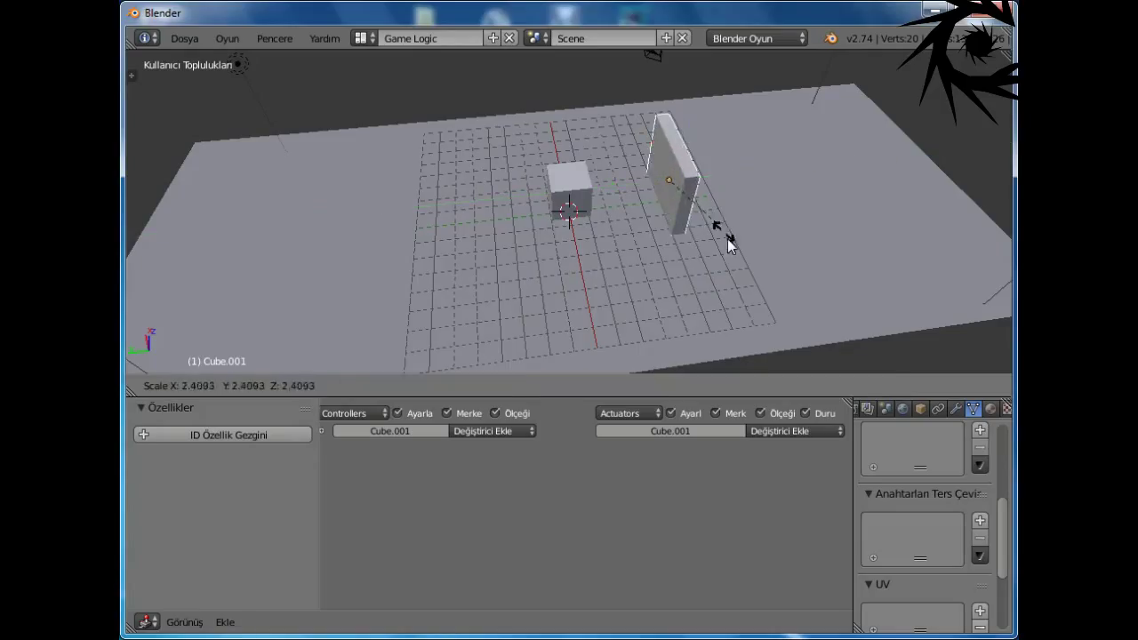
pyautogui.click(732, 247)
pyautogui.press('s')
pyautogui.press('y')
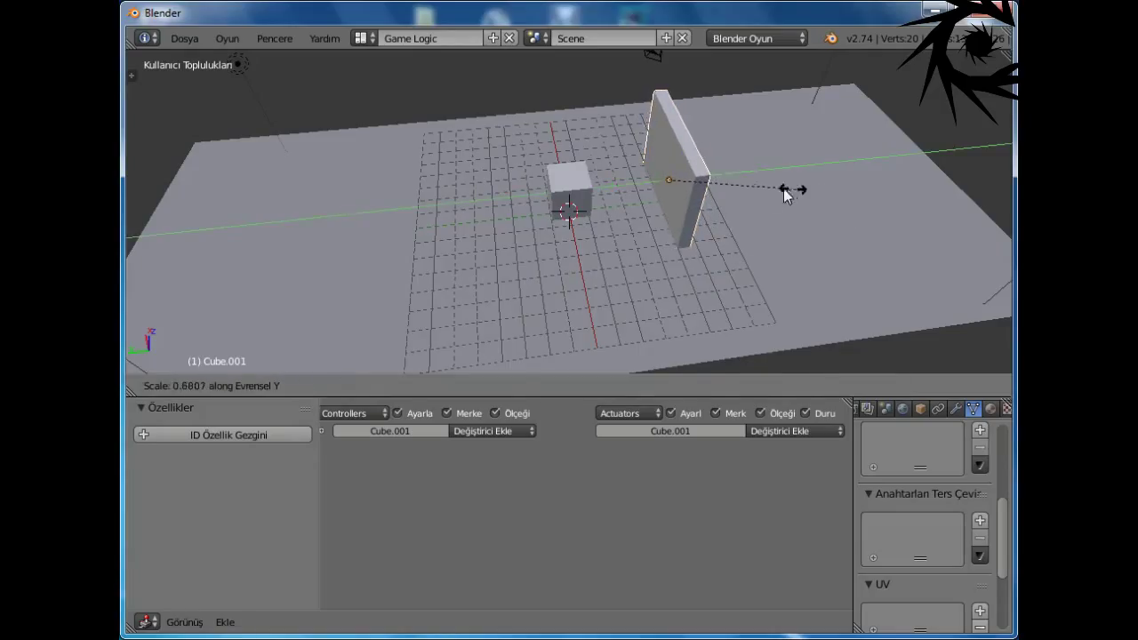
pyautogui.click(737, 187)
# Step: Raise the wall along the Z axis so it stands higher above the ground plane
pyautogui.moveTo(736, 187); pyautogui.dragTo(599, 132, button='middle')
pyautogui.press('g')
pyautogui.press('z')
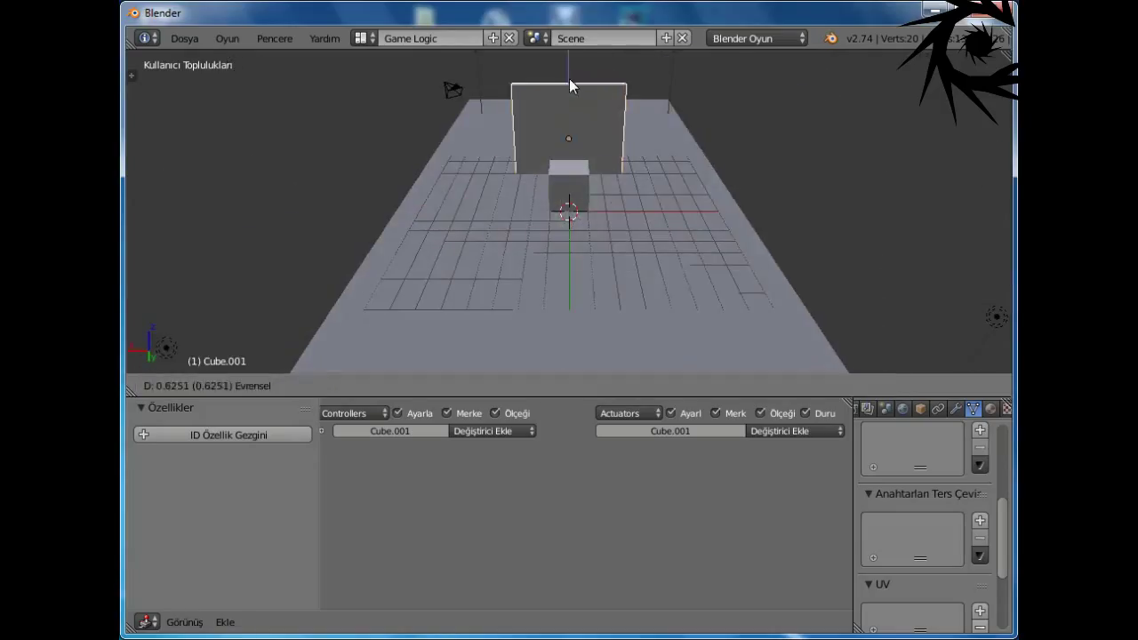
pyautogui.click(570, 59)
# Step: Stretch the wall along the X axis so it spans beyond both long edges of the ground plane
pyautogui.press('s')
pyautogui.press('x')
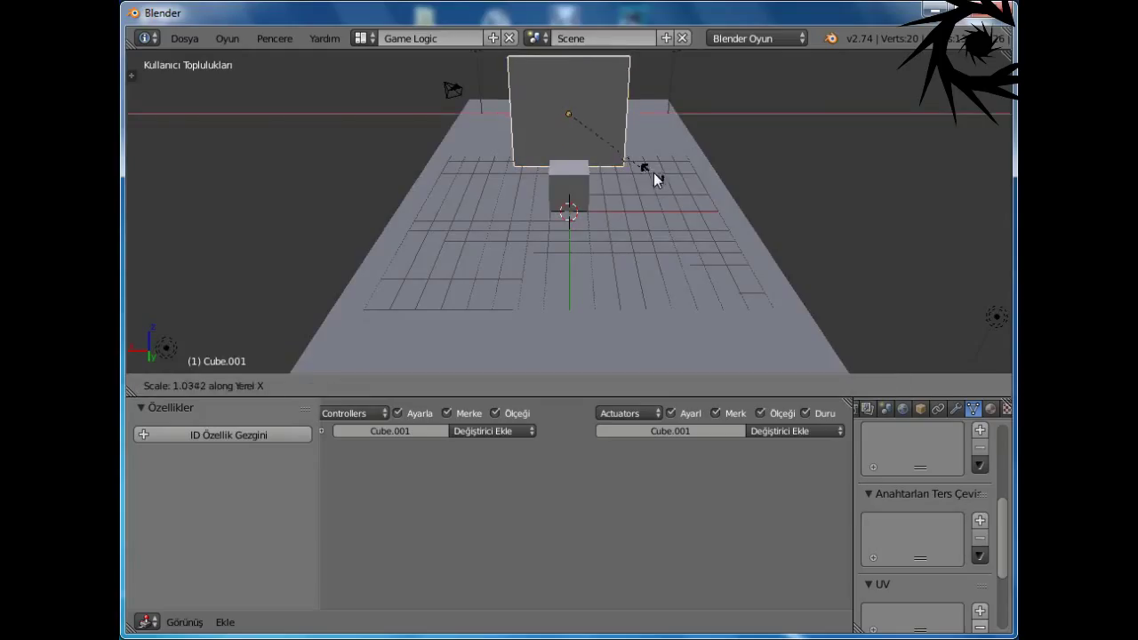
pyautogui.click(827, 171)
pyautogui.press('s')
pyautogui.press('x')
pyautogui.click(668, 165)
# Step: Shift the small cube along the Y axis slightly toward the wall
pyautogui.moveTo(669, 165); pyautogui.dragTo(566, 183, button='middle')
pyautogui.rightClick(566, 182)
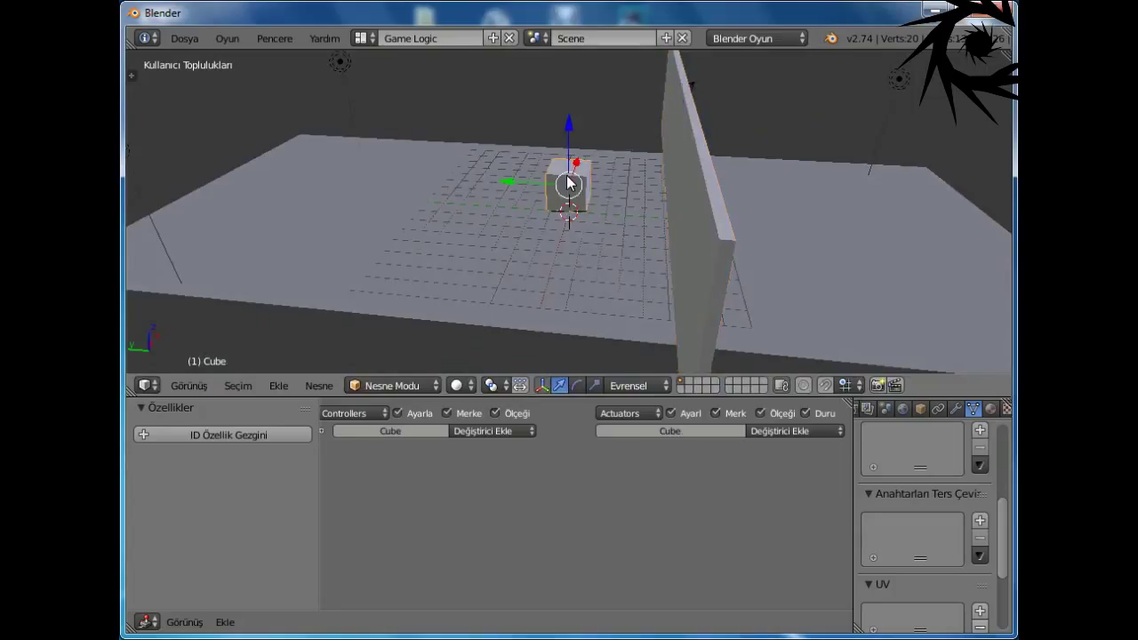
pyautogui.press('g')
pyautogui.press('x')
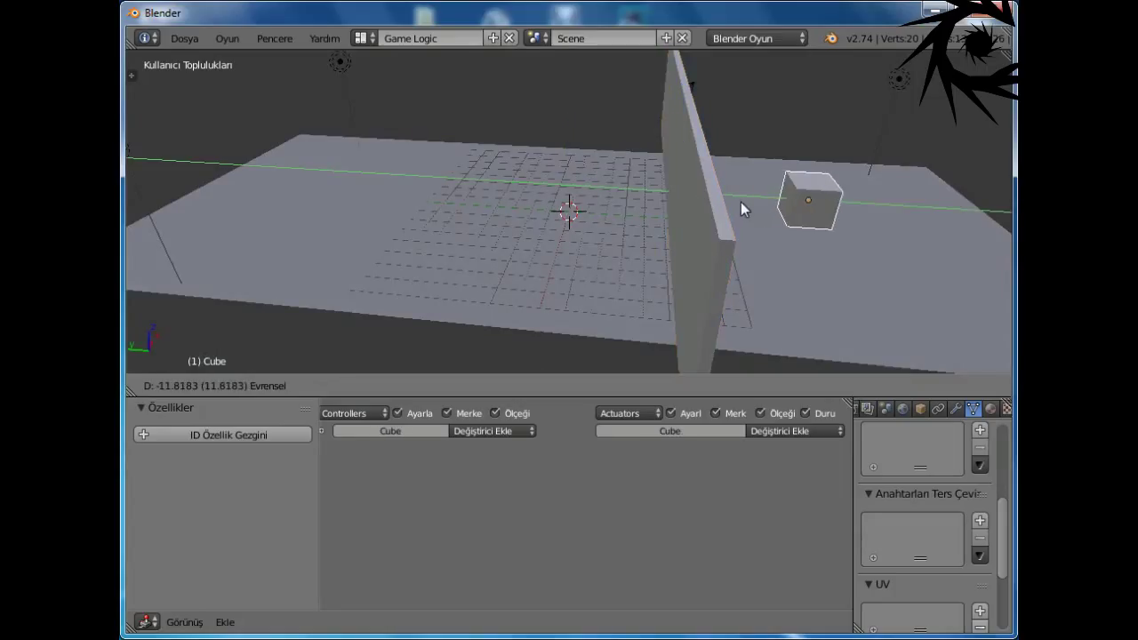
pyautogui.click(526, 221)
pyautogui.moveTo(689, 230); pyautogui.dragTo(795, 211, button='middle')
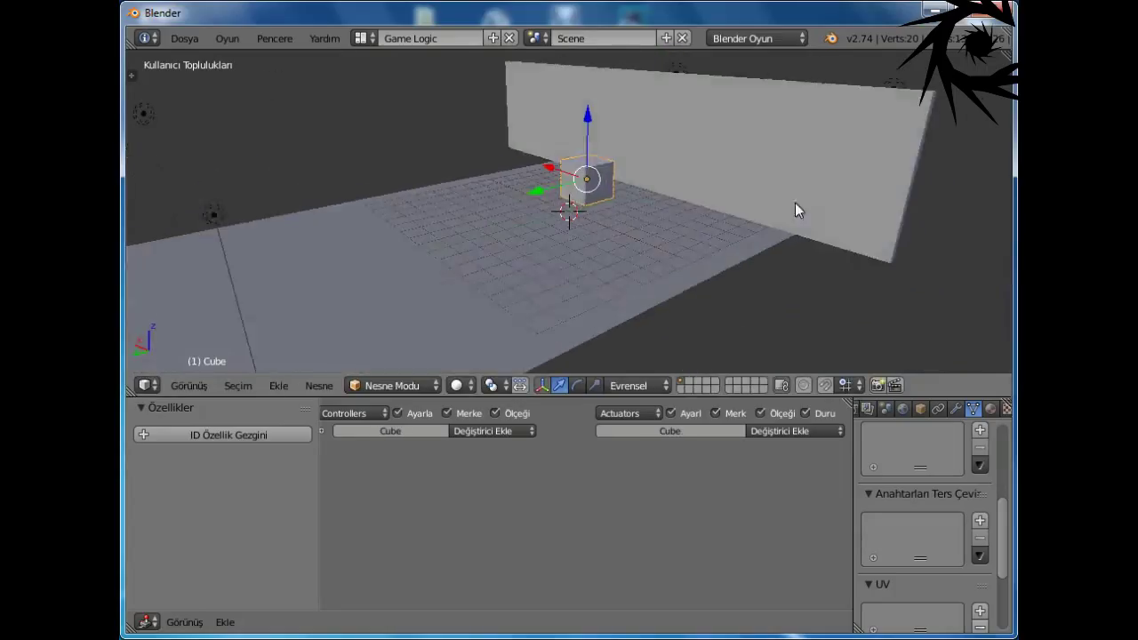
# Step: Raise the wall along the Z axis well above the ground plane
pyautogui.rightClick(786, 197)
pyautogui.scroll(-4, 786, 197)
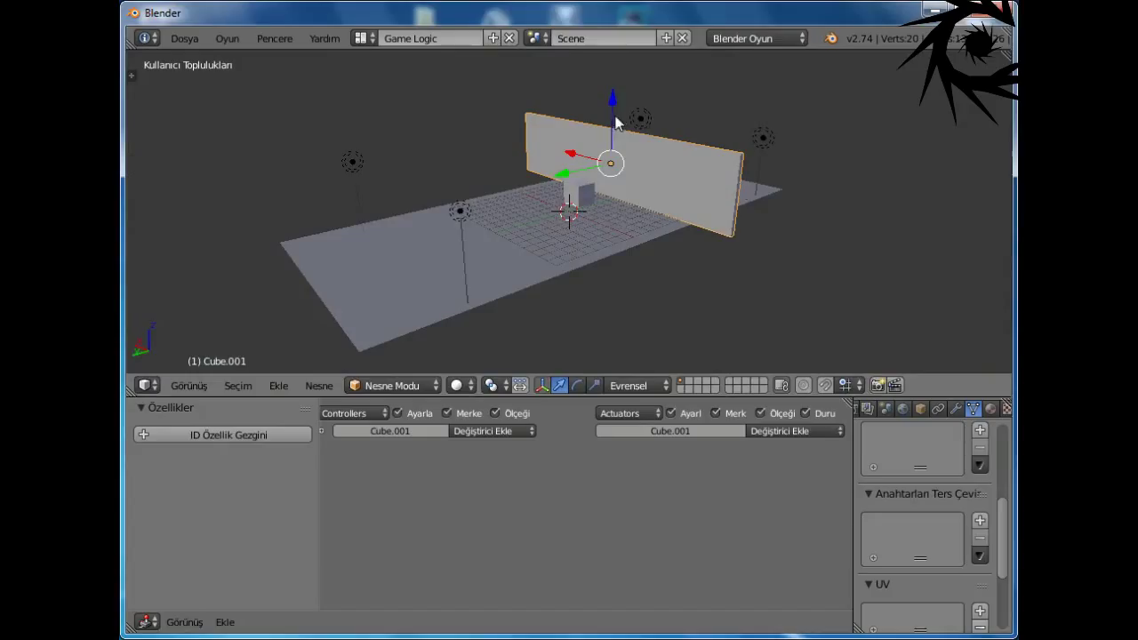
pyautogui.press('g')
pyautogui.press('z')
pyautogui.click(620, 76)
# Step: Move the small cube along the Y axis away from the wall, to the far side of the grid
pyautogui.rightClick(586, 190)
pyautogui.press('g')
pyautogui.press('y')
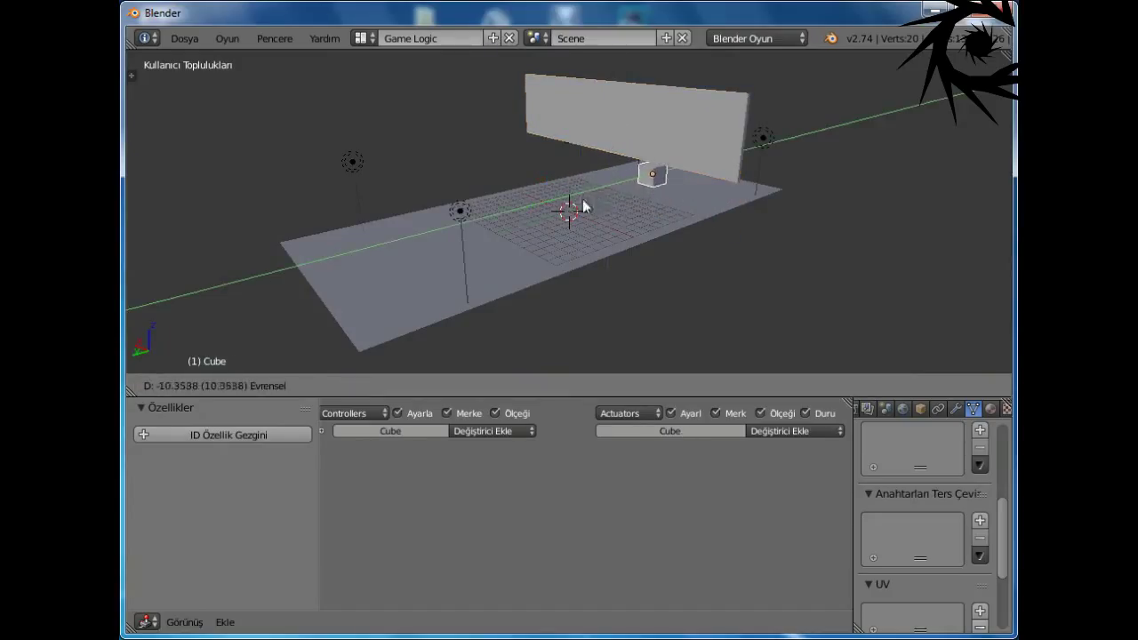
pyautogui.click(438, 253)
# Step: Lower the wall along the Z axis by about 4.8 units so it meets the ground plane
pyautogui.rightClick(617, 123)
pyautogui.press('g')
pyautogui.press('z')
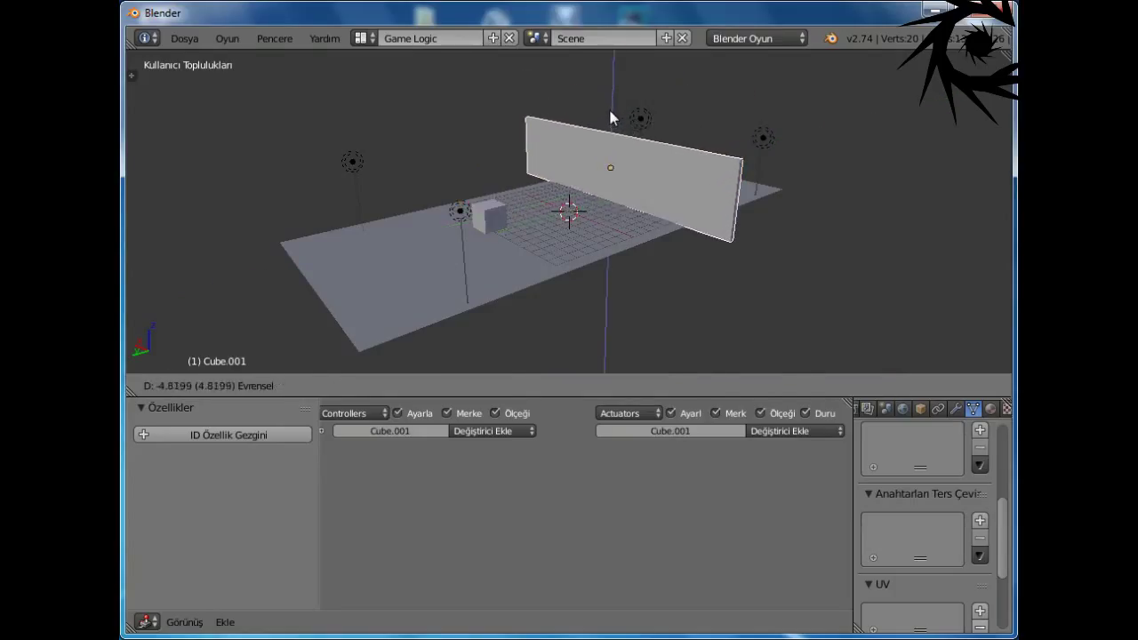
pyautogui.click(610, 114)
# Step: Set the diffuse colour of the material shared by the wall and the cube to deep blue
pyautogui.scroll(-2, 955, 414)
pyautogui.click(955, 414)
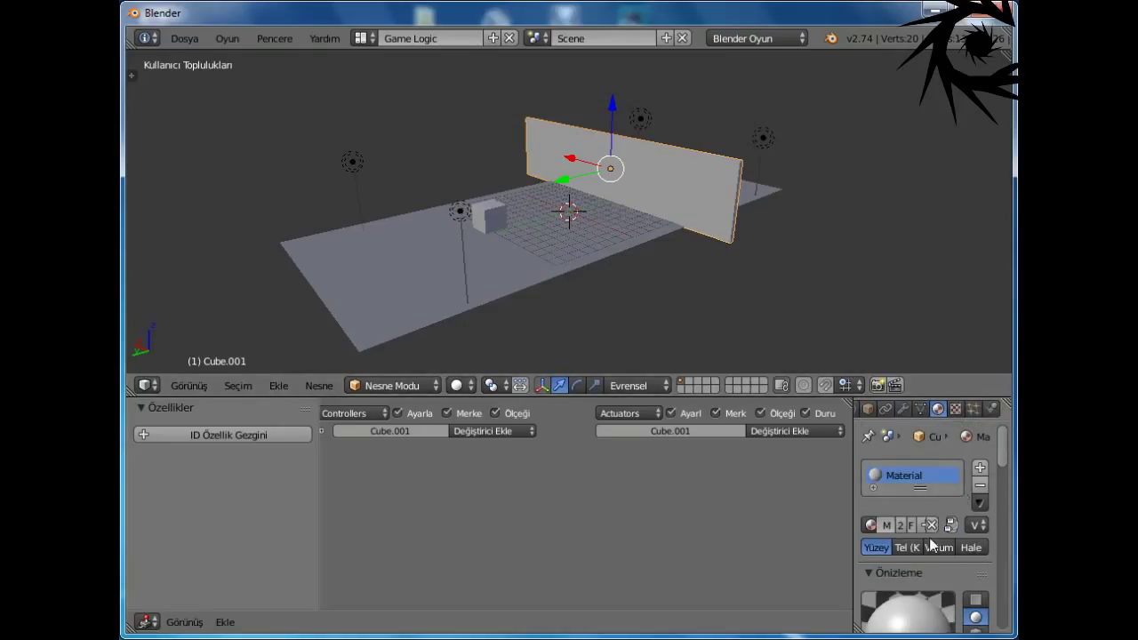
pyautogui.scroll(-5, 932, 535)
pyautogui.click(899, 534)
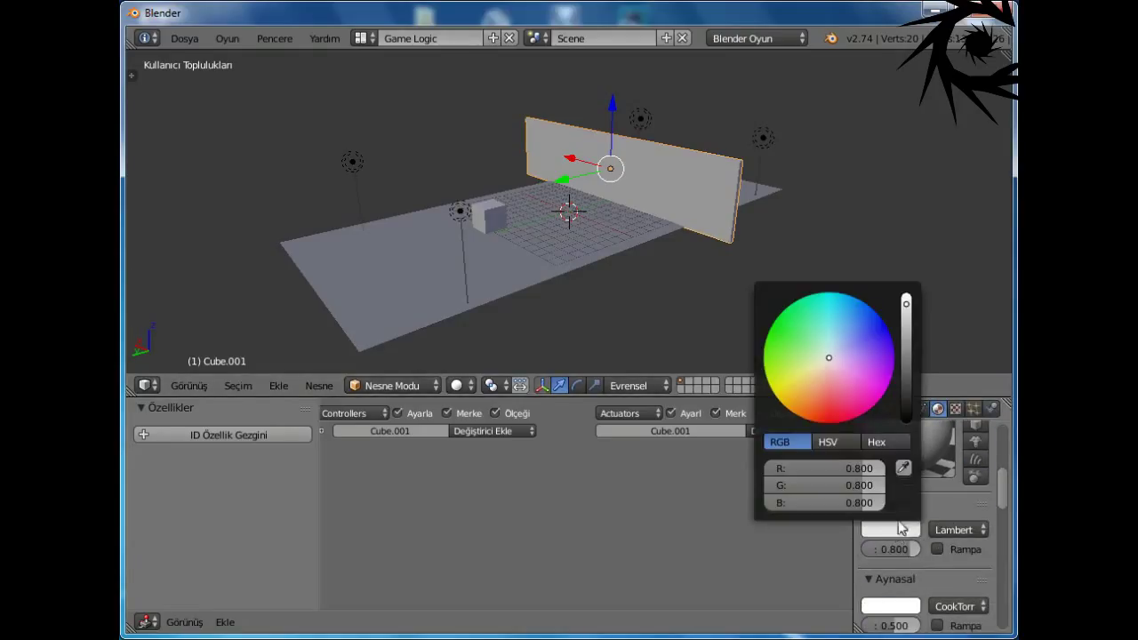
pyautogui.moveTo(838, 325); pyautogui.dragTo(881, 325)
# Step: Widen the properties area and give the wall its own single-user copy of the material
pyautogui.scroll(5, 916, 498)
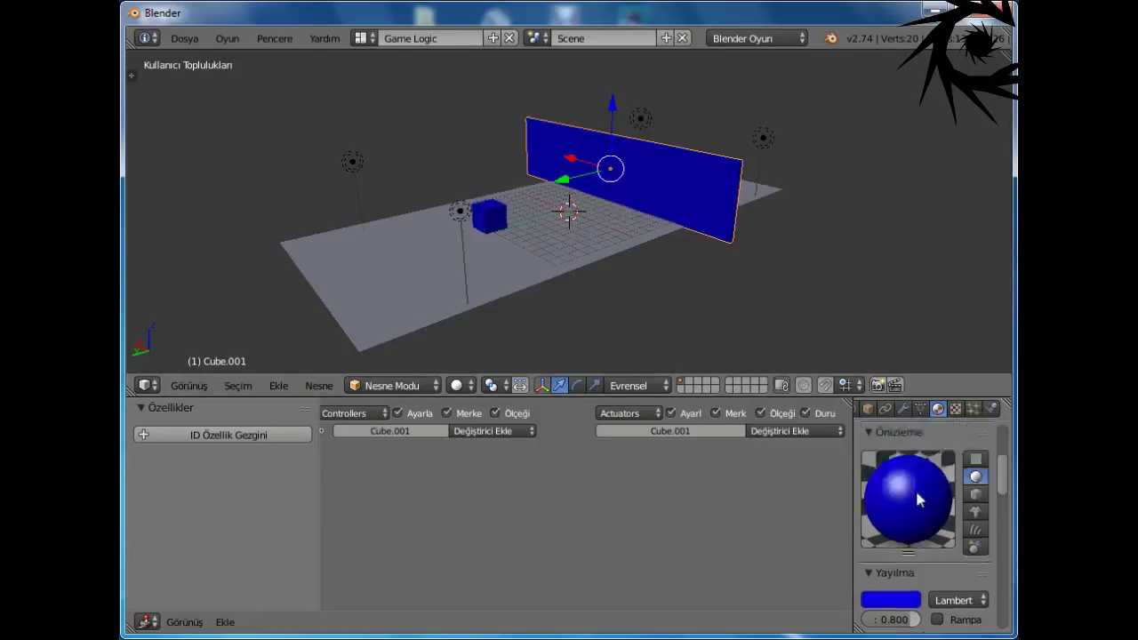
pyautogui.moveTo(853, 524); pyautogui.dragTo(747, 524)
pyautogui.click(843, 527)
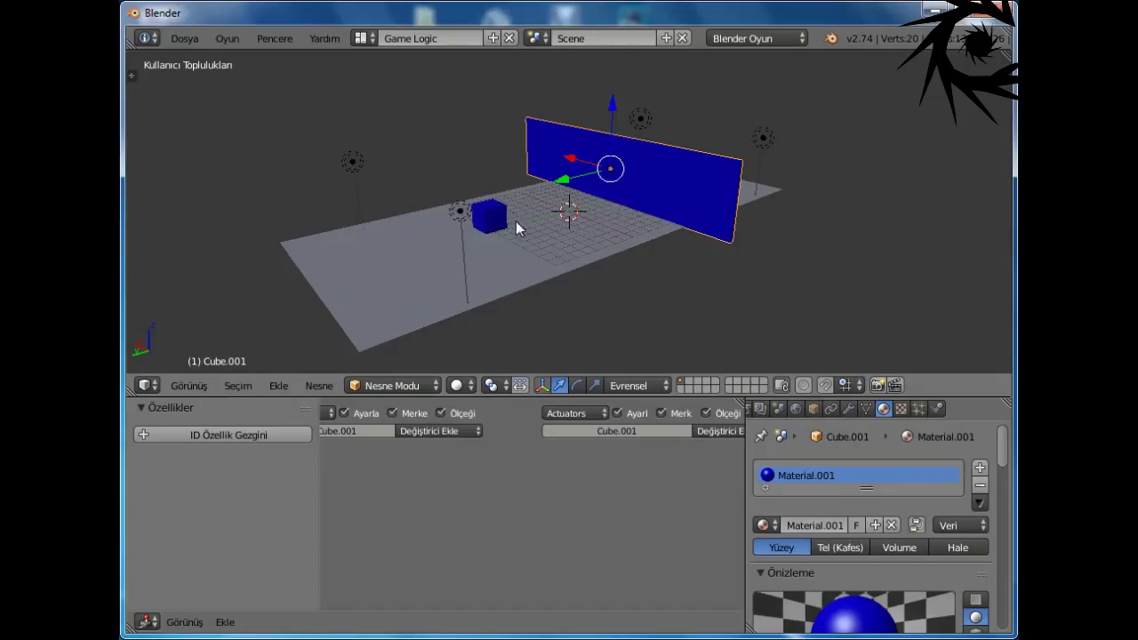
# Step: Set the wall material's specular intensity to 0 and its diffuse colour to light blue (R 0, G 0.454, B 0.8)
pyautogui.scroll(-2, 911, 551)
pyautogui.scroll(-6, 902, 558)
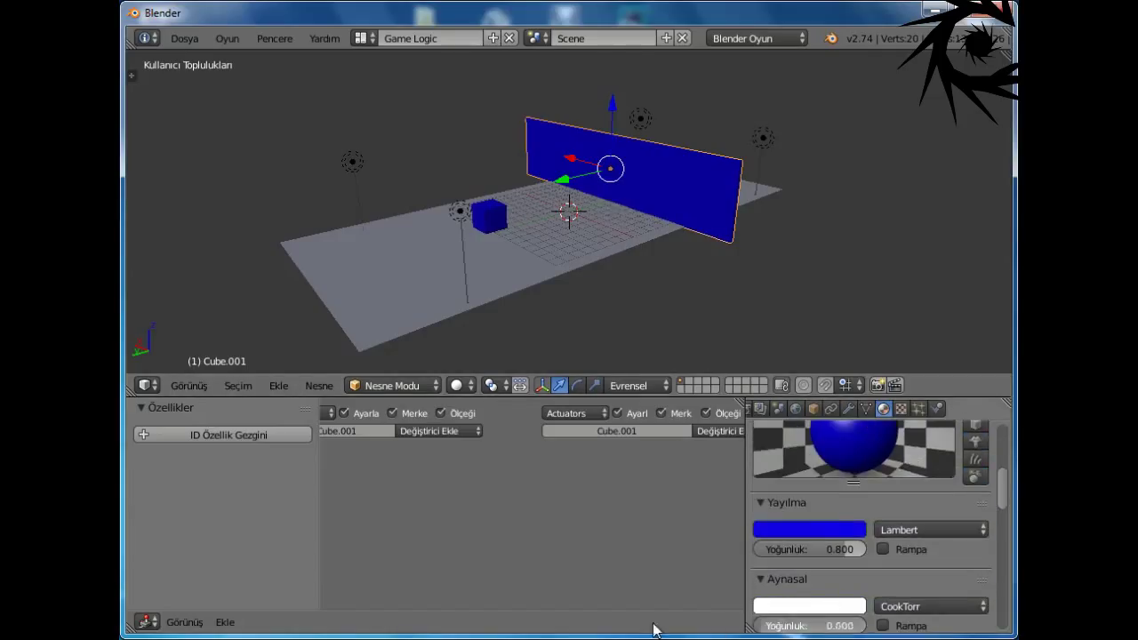
pyautogui.click(802, 530)
pyautogui.click(794, 297)
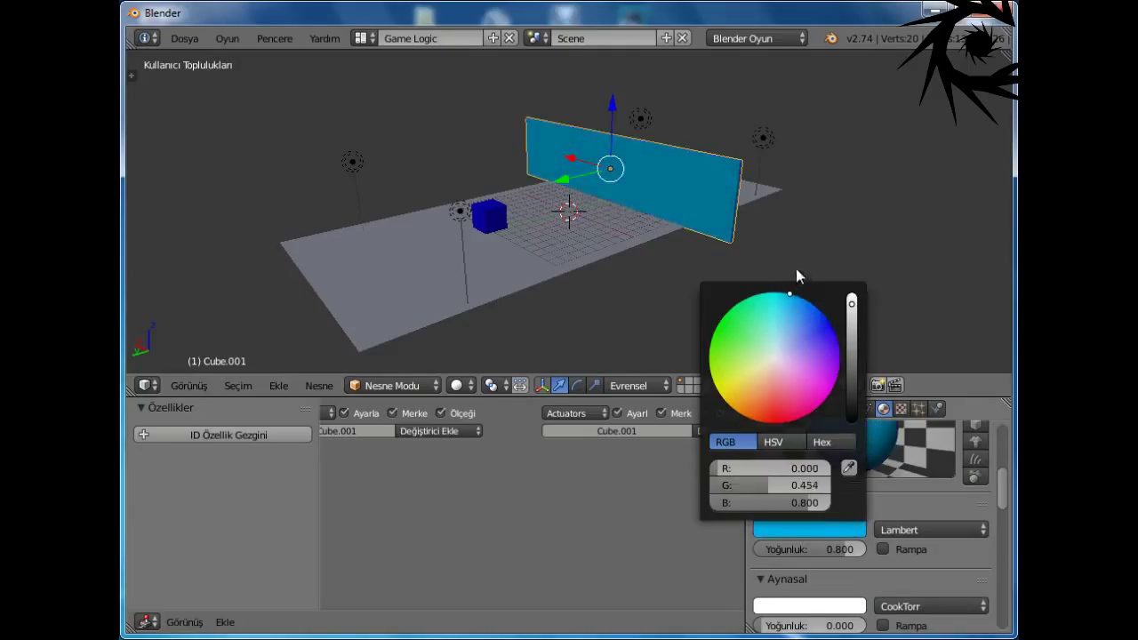
# Step: Set the specular intensity of the small cube's material to 0 and narrow the properties area again
pyautogui.rightClick(498, 213)
pyautogui.scroll(-2, 814, 575)
pyautogui.moveTo(817, 556); pyautogui.dragTo(459, 539)
pyautogui.moveTo(749, 527); pyautogui.dragTo(861, 496)
# Step: Test-run the game to check the coloured wall and cube, and return to editing
pyautogui.moveTo(639, 198)
pyautogui.mouseDown(button='middle')
pyautogui.moveTo(637, 218)
pyautogui.moveTo(616, 230)
pyautogui.mouseUp(button='middle')
pyautogui.press('p')
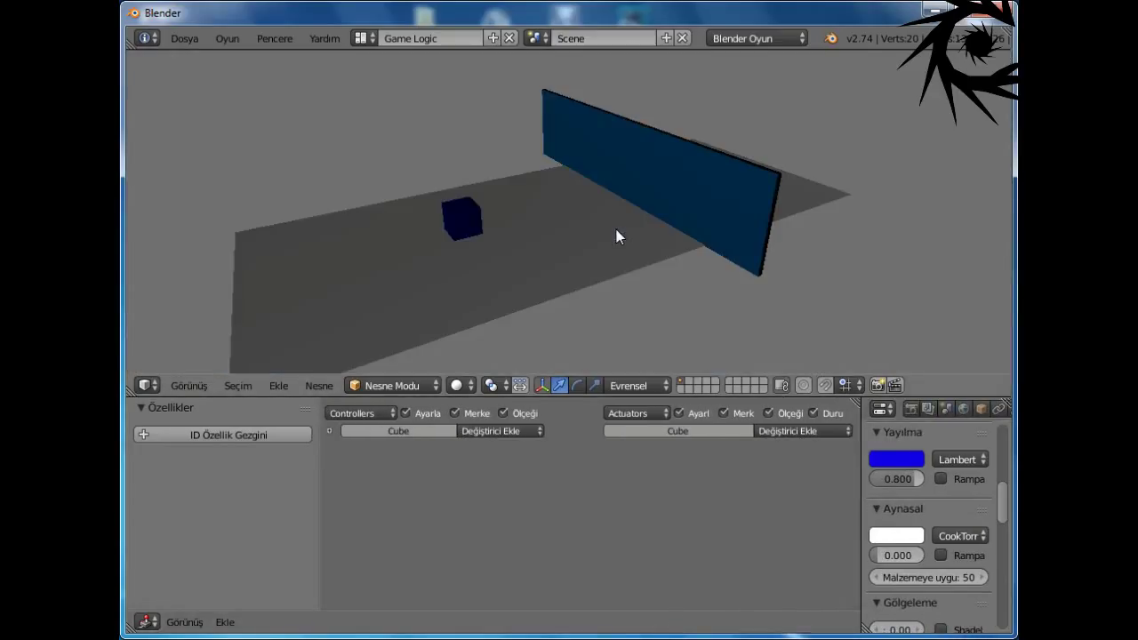
pyautogui.press('Escape')
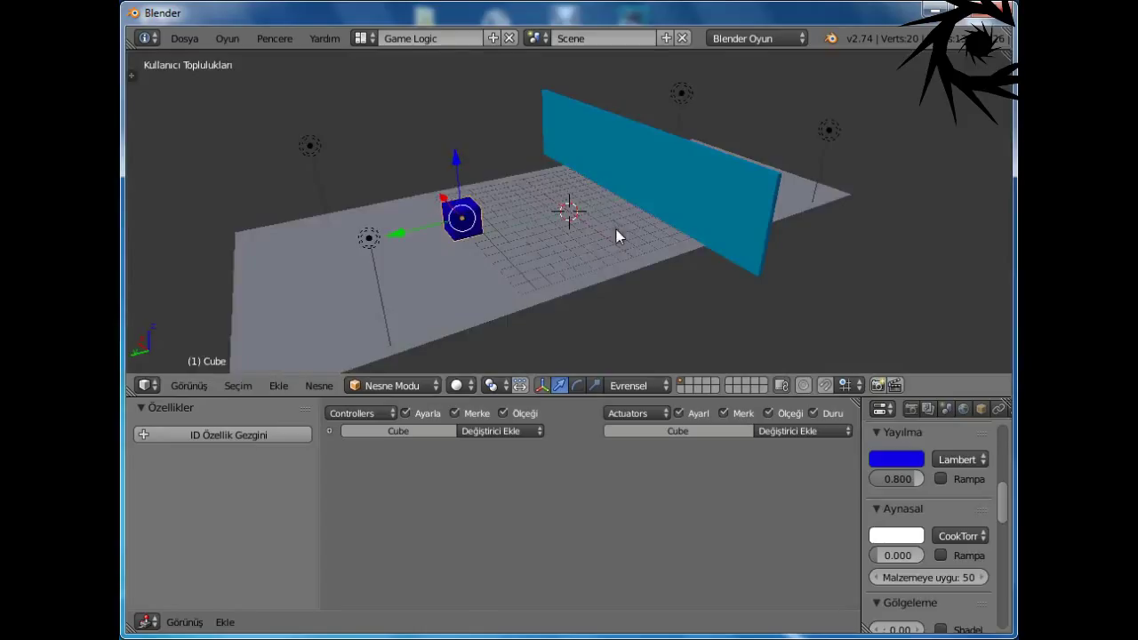
# Step: Add a new material to the ground plane with a dark ochre diffuse colour (R 0.367, G 0.25, B 0.028)
pyautogui.rightClick(568, 233)
pyautogui.scroll(-3, 960, 408)
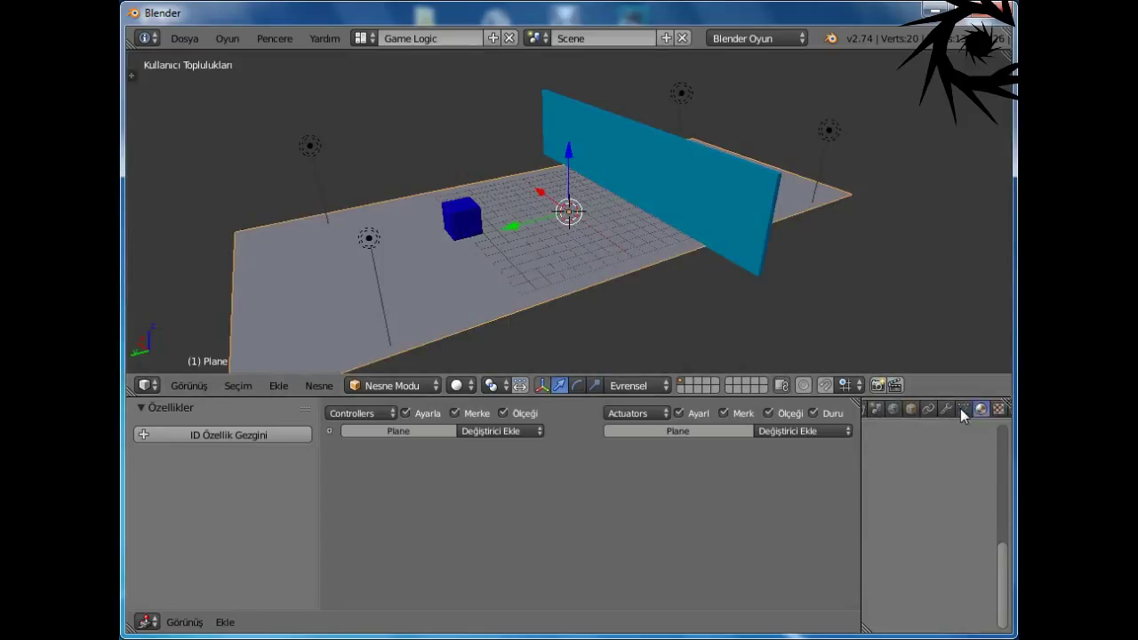
pyautogui.click(960, 409)
pyautogui.click(921, 525)
pyautogui.scroll(-5, 907, 572)
pyautogui.click(898, 529)
pyautogui.moveTo(815, 379)
pyautogui.mouseDown()
pyautogui.moveTo(797, 400)
pyautogui.moveTo(798, 389)
pyautogui.mouseUp()
pyautogui.click(910, 343)
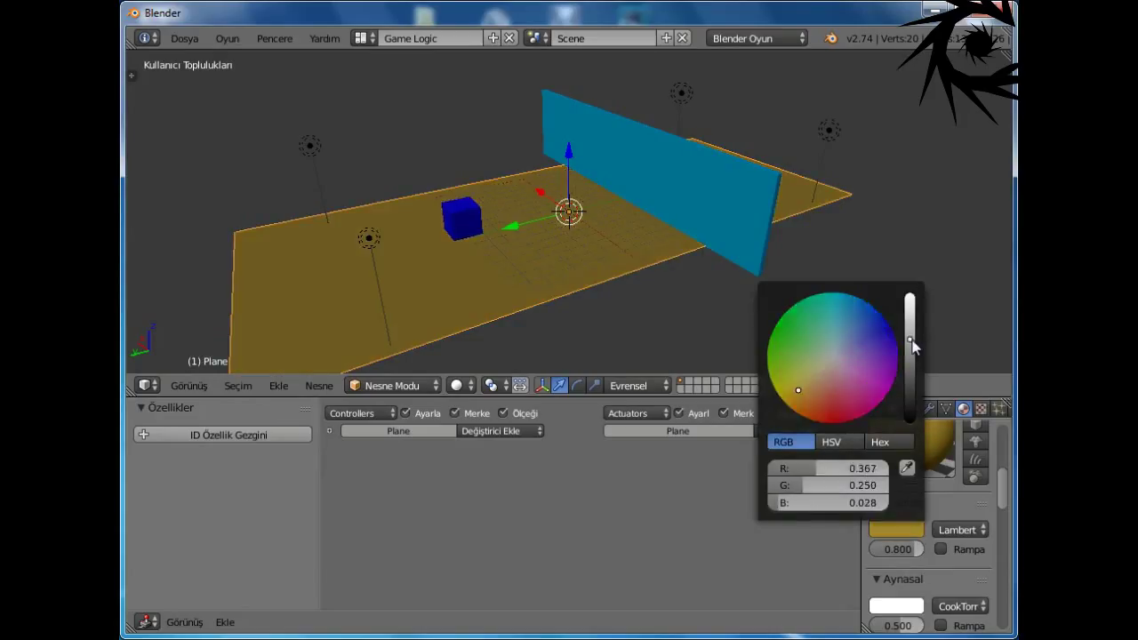
# Step: Set the ground material's specular intensity to 0 and test-run the game
pyautogui.moveTo(900, 625); pyautogui.dragTo(736, 624)
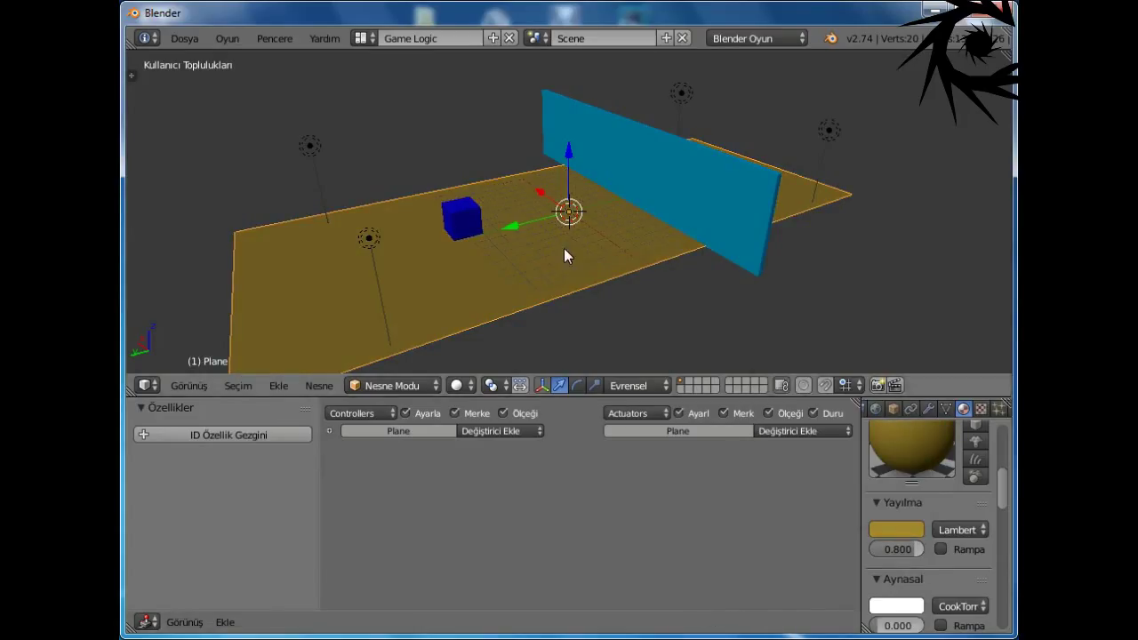
pyautogui.press('p')
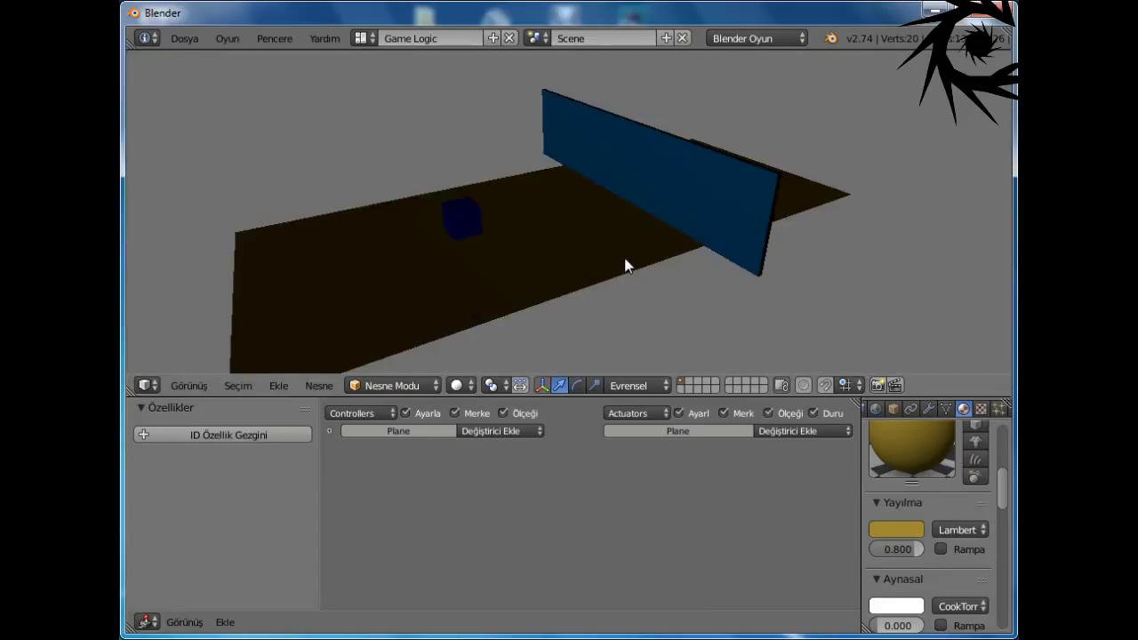
pyautogui.press('Escape')
# Step: In Edit Mode, extrude the small cube's face that points toward the wall and scale the extruded face down
pyautogui.moveTo(625, 263); pyautogui.dragTo(447, 289, button='middle')
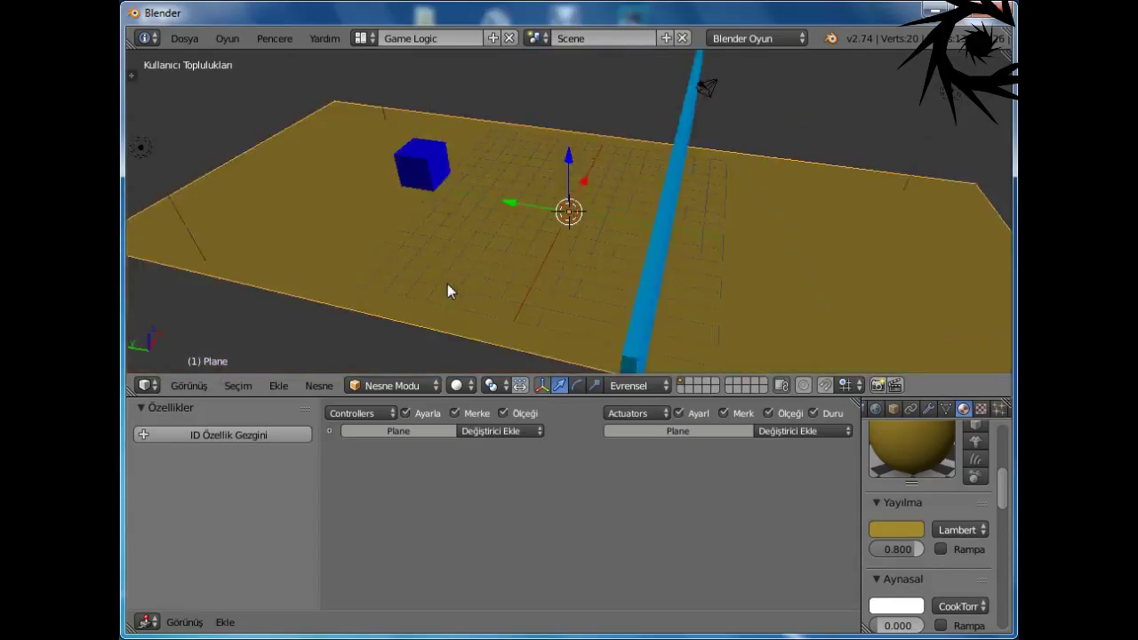
pyautogui.scroll(5, 521, 282)
pyautogui.rightClick(503, 190)
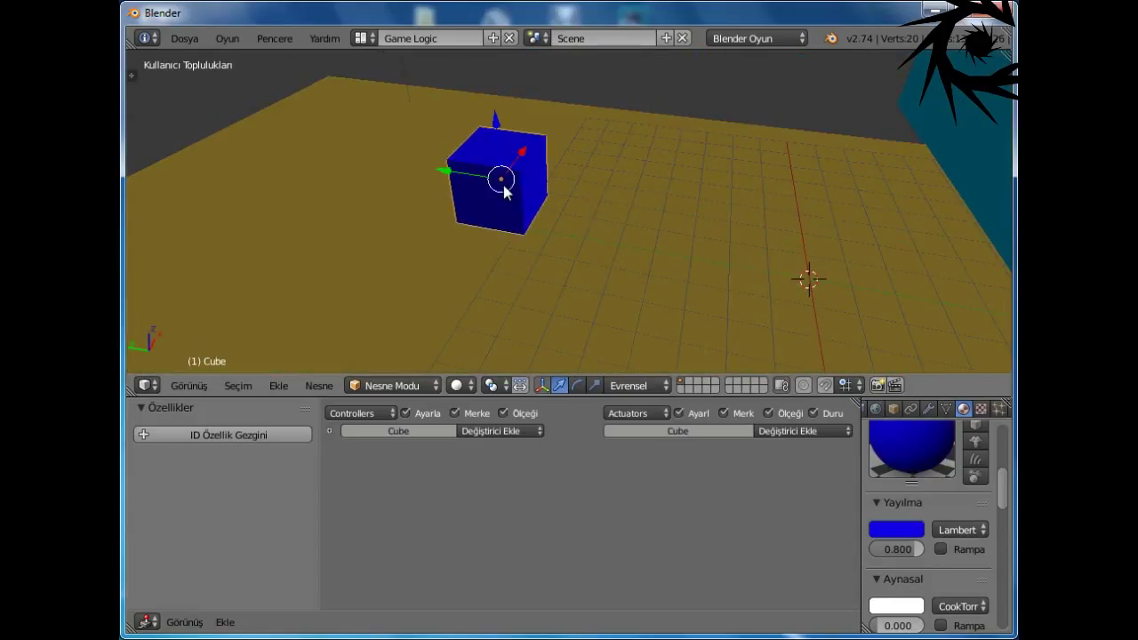
pyautogui.press('Tab')
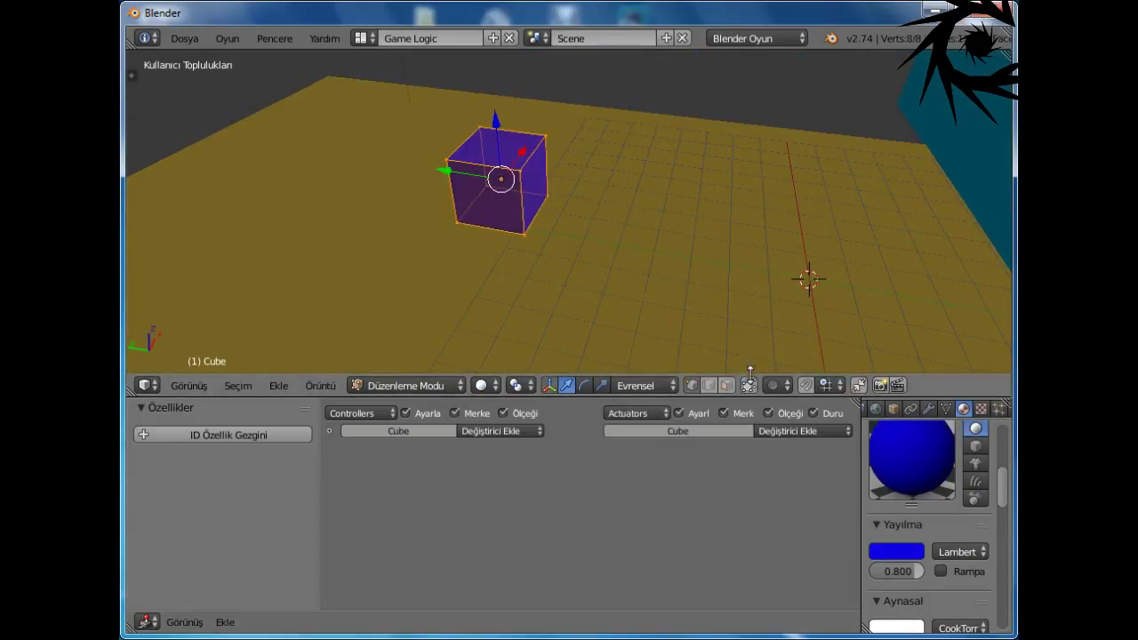
pyautogui.click(730, 386)
pyautogui.rightClick(532, 191)
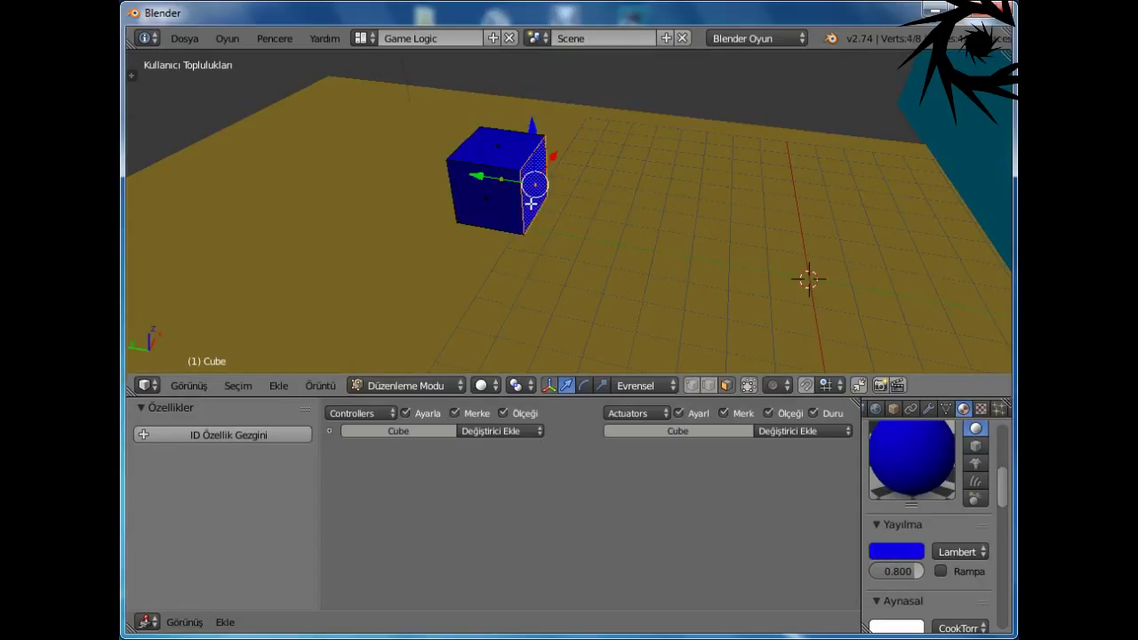
pyautogui.press('e')
pyautogui.click(586, 249)
pyautogui.press('s')
pyautogui.click(588, 246)
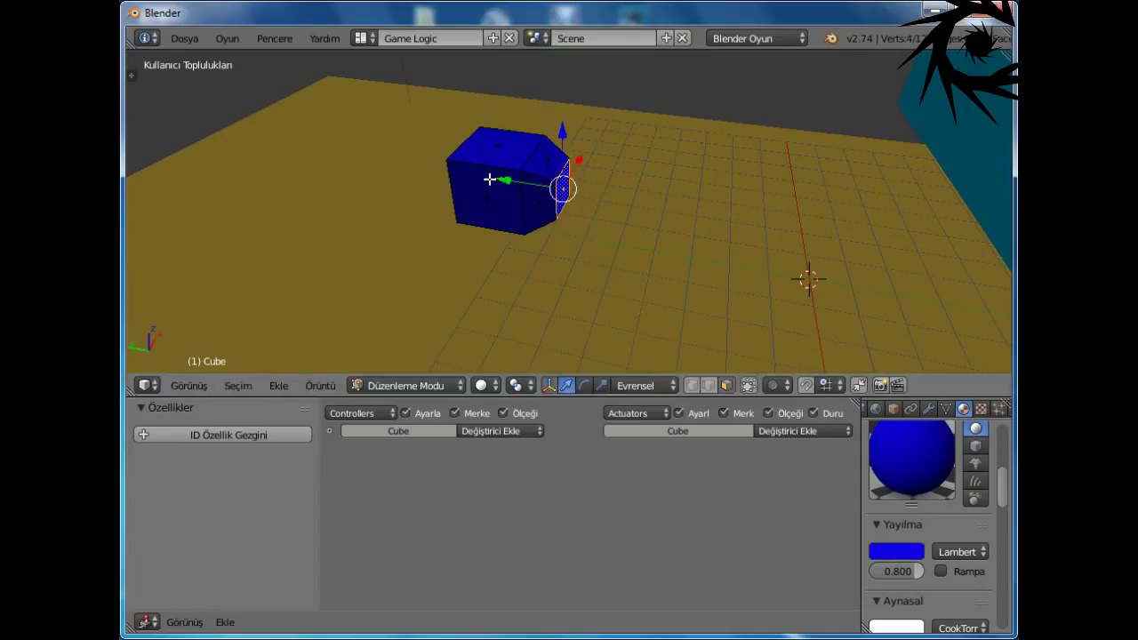
# Step: Move the extruded face further out along the Y axis to lengthen the cube's nose, and return to Object Mode
pyautogui.press('g')
pyautogui.press('y')
pyautogui.click(595, 223)
pyautogui.press('Tab')
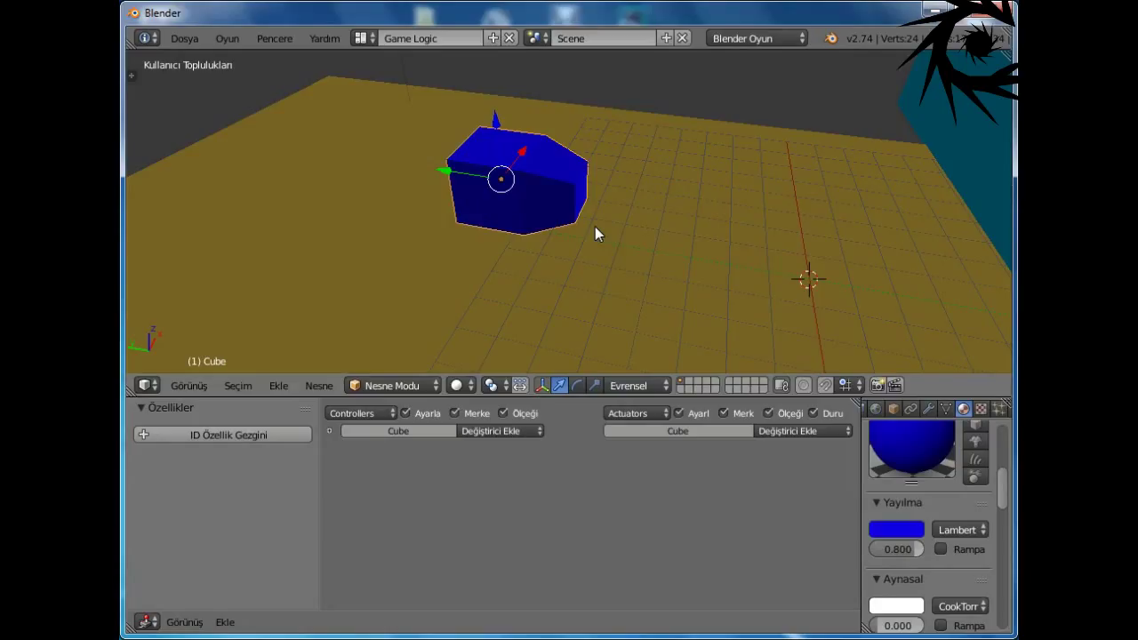
# Step: Scale the nose's end face down further in Edit Mode to make a sharper taper, and return to Object Mode
pyautogui.moveTo(597, 226); pyautogui.dragTo(640, 180, button='middle')
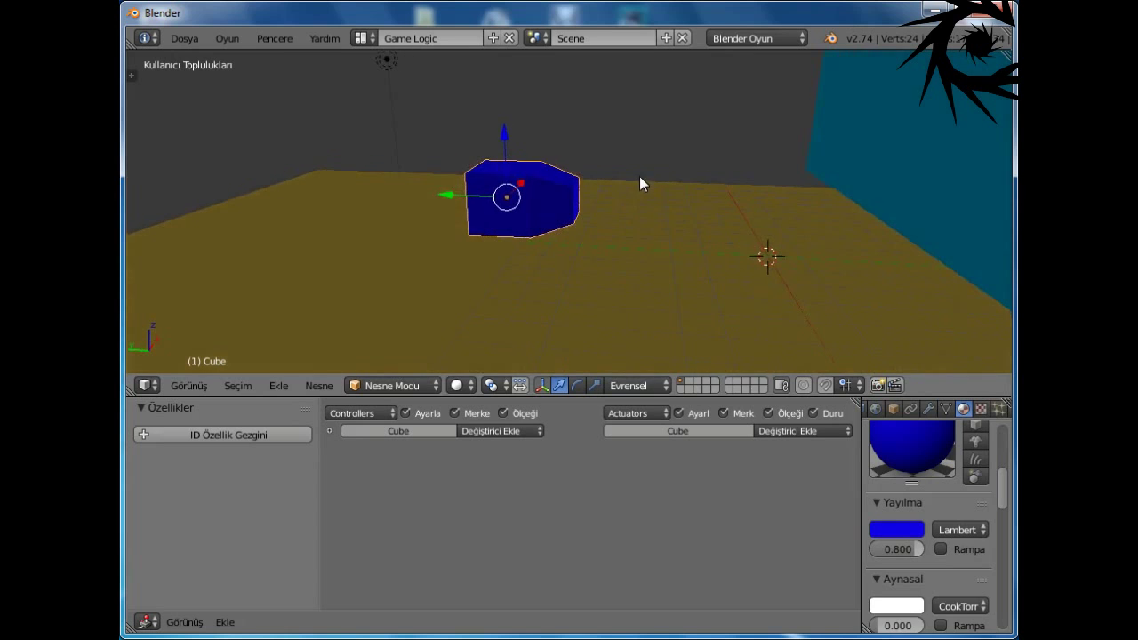
pyautogui.press('Tab')
pyautogui.press('s')
pyautogui.click(622, 254)
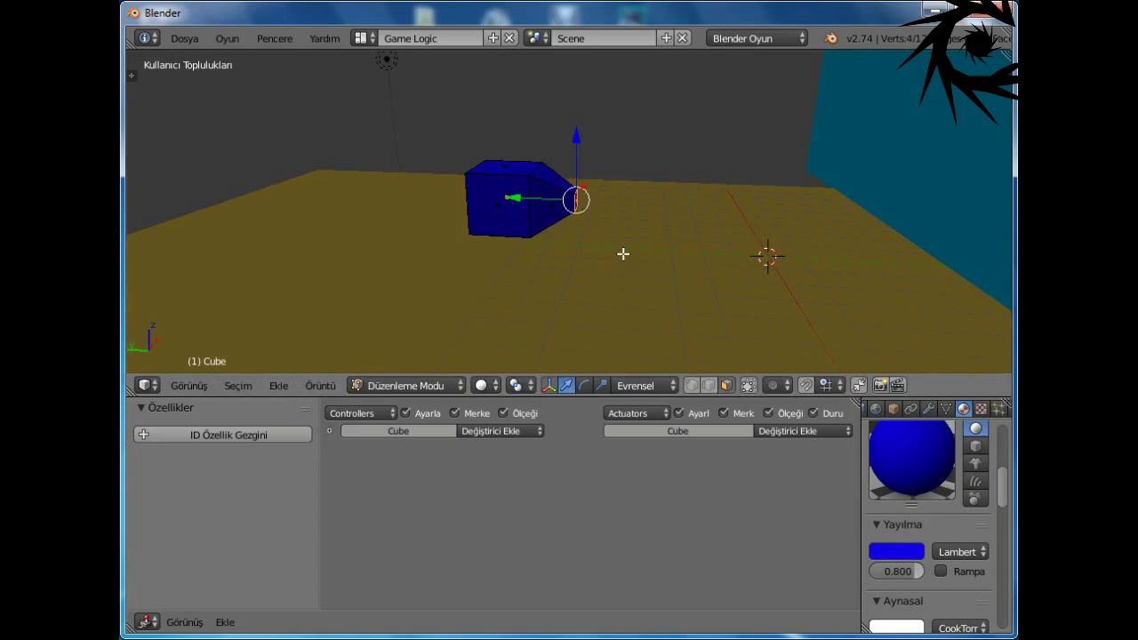
pyautogui.press('Tab')
# Step: Open the physics settings of the tapered cube
pyautogui.moveTo(653, 289); pyautogui.dragTo(637, 268, button='middle')
pyautogui.scroll(-3, 948, 410)
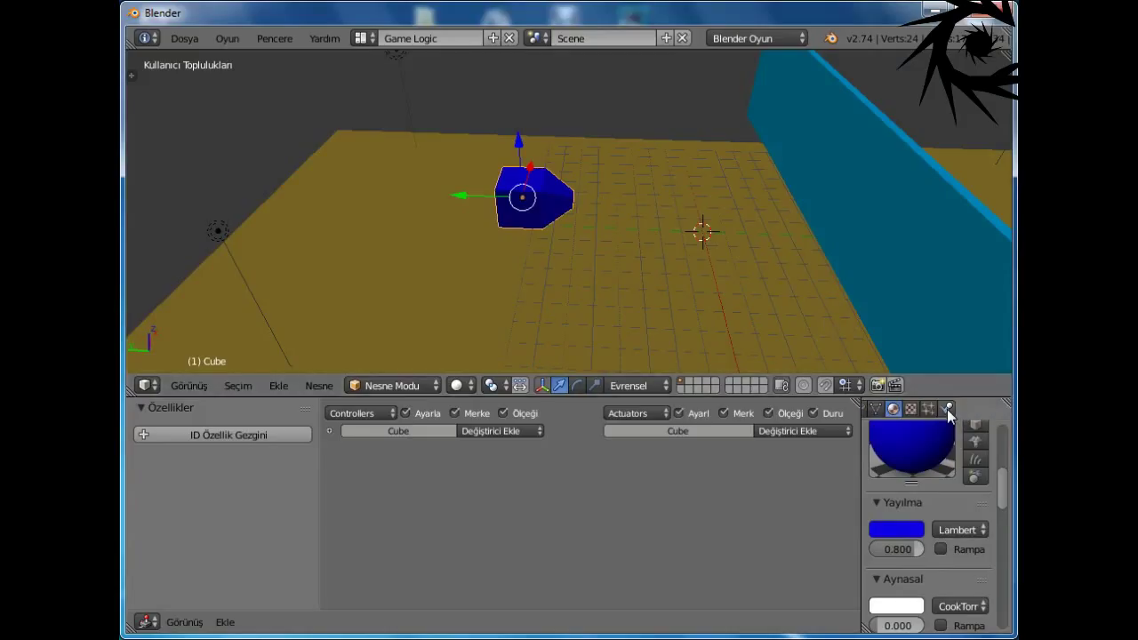
pyautogui.click(947, 410)
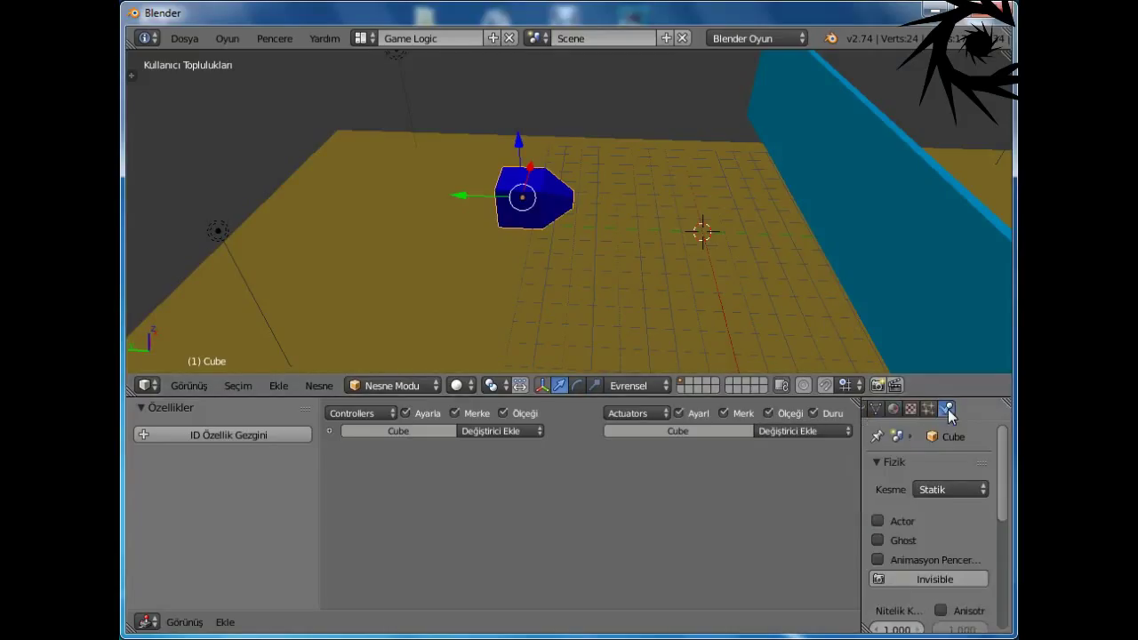
# Step: Set the tapered cube's physics type to Rigid Body and lock its rotation on the X, Y and Z axes
pyautogui.click(944, 491)
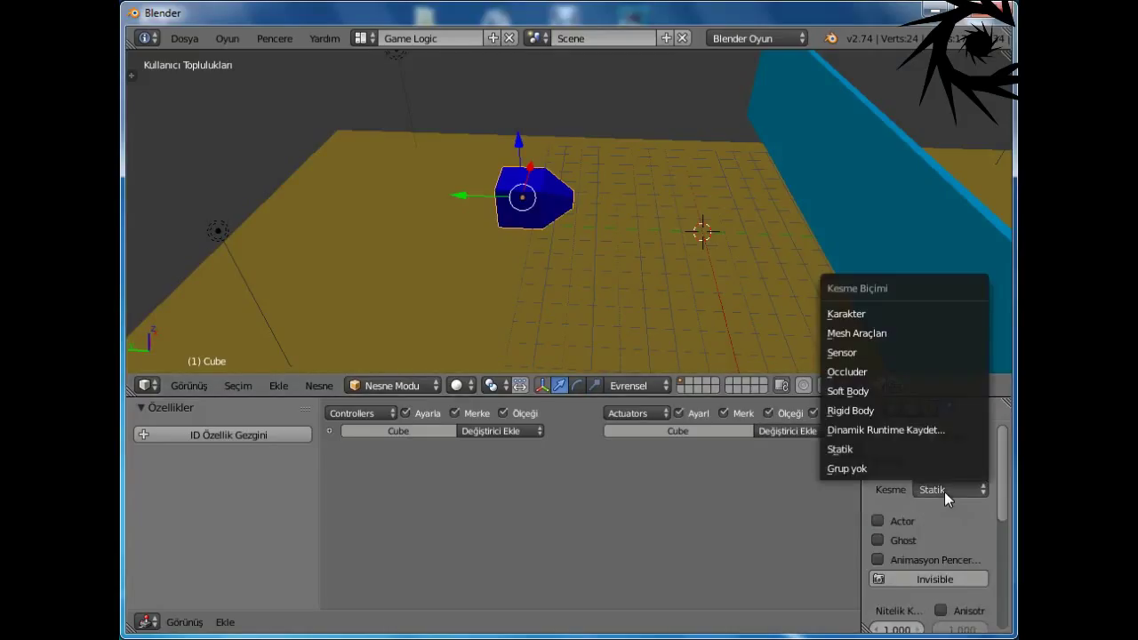
pyautogui.click(883, 410)
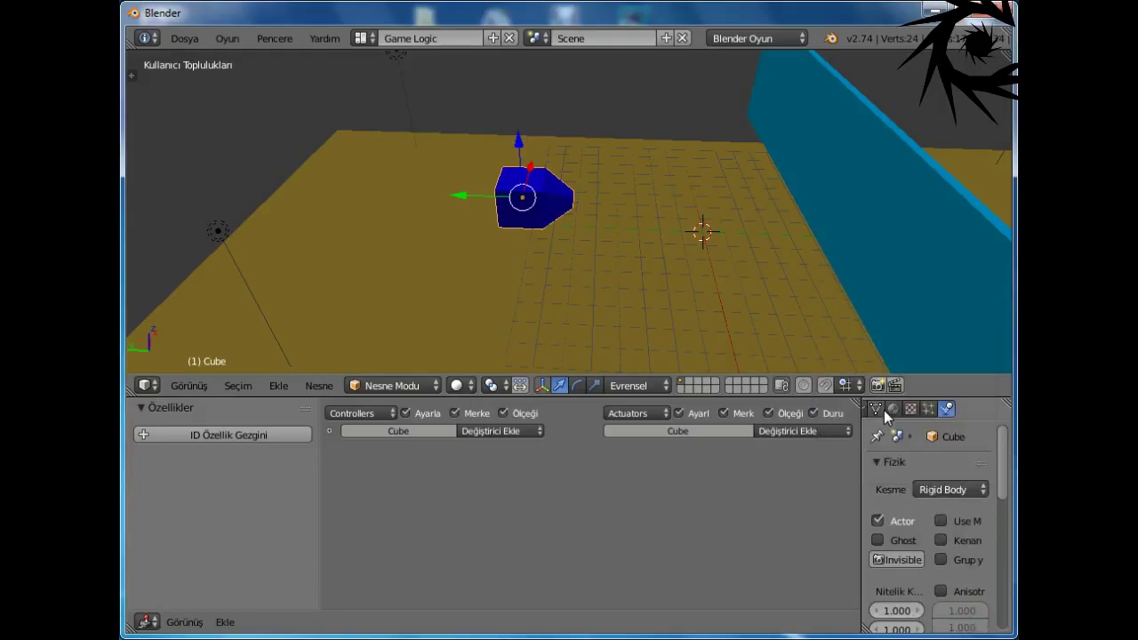
pyautogui.scroll(-6, 920, 543)
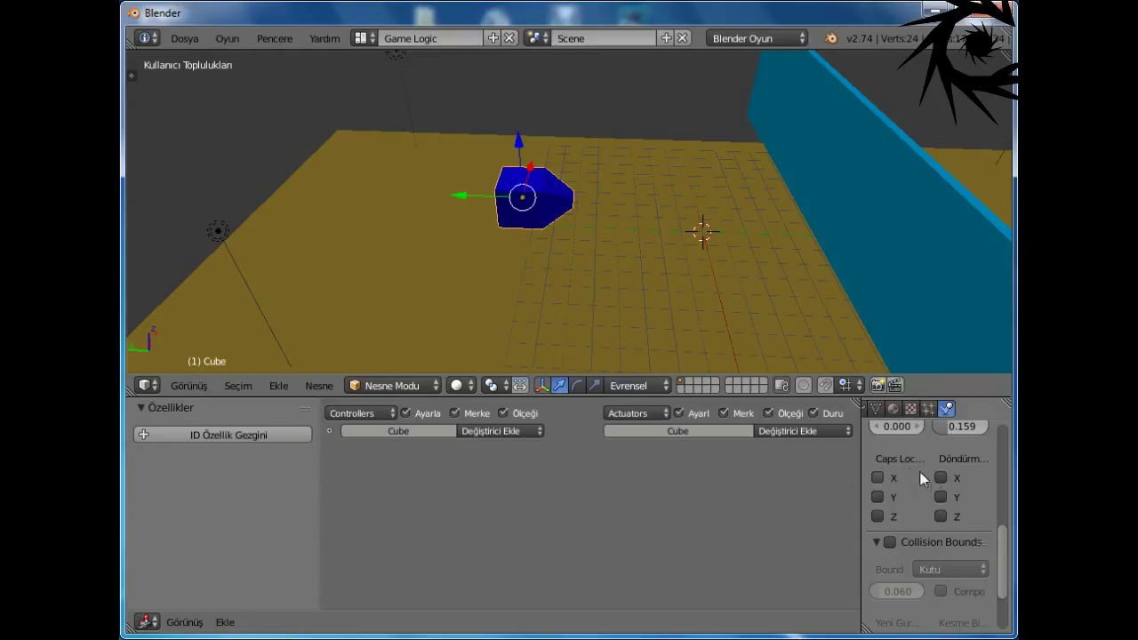
pyautogui.click(945, 516)
pyautogui.moveTo(864, 463); pyautogui.dragTo(690, 472)
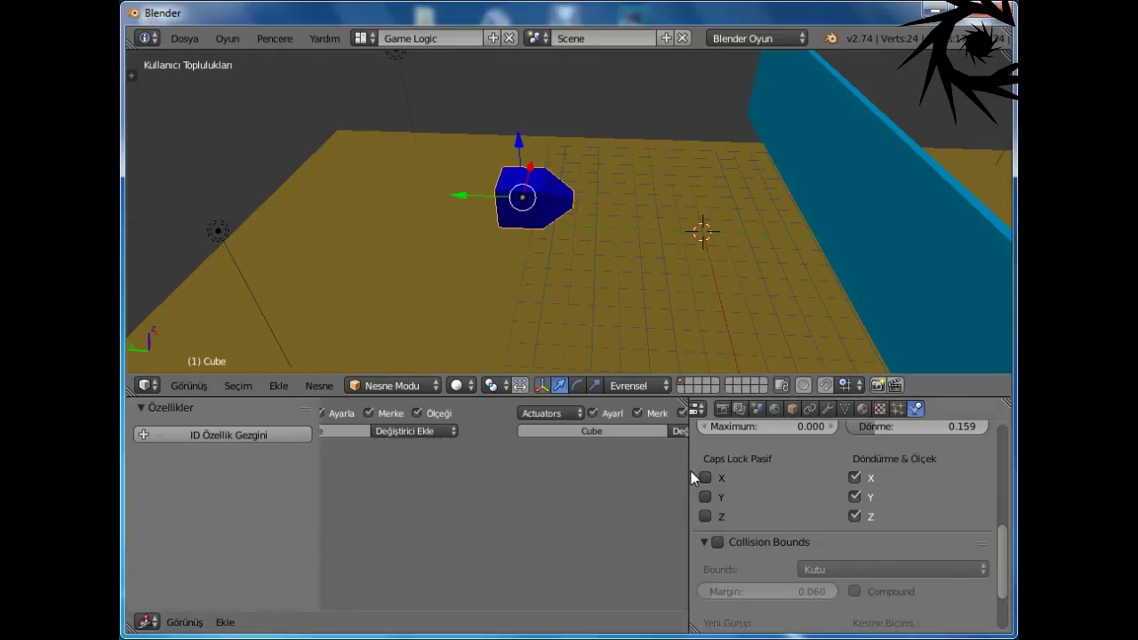
pyautogui.moveTo(691, 471); pyautogui.dragTo(866, 480)
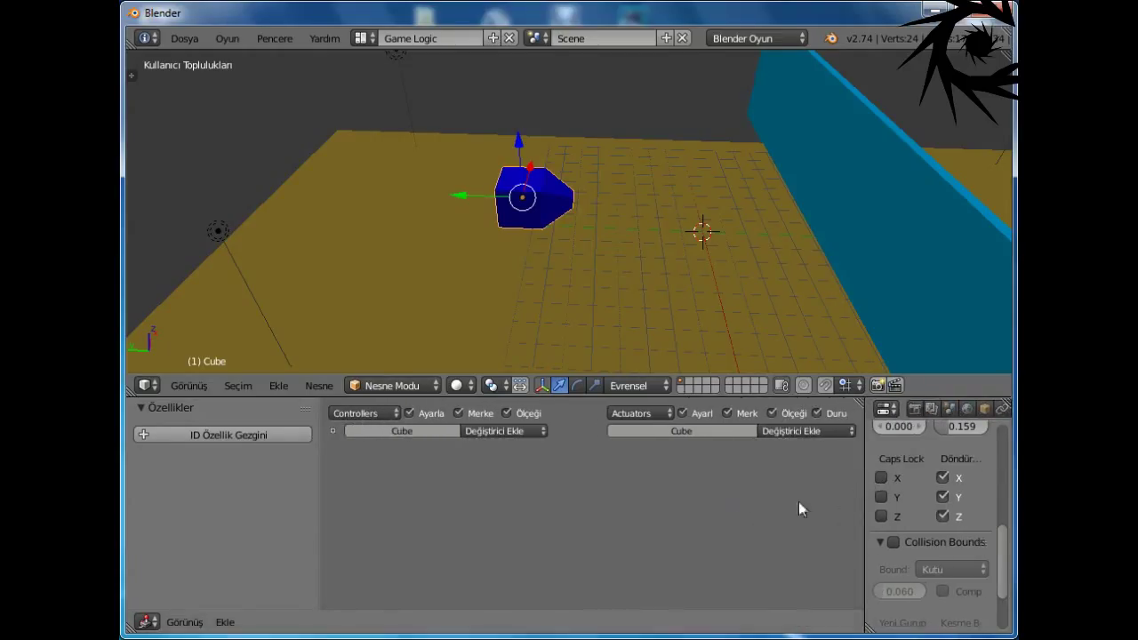
# Step: Add a Keyboard (Klavye) sensor to the cube in the logic editor
pyautogui.moveTo(643, 301); pyautogui.dragTo(782, 213, button='middle')
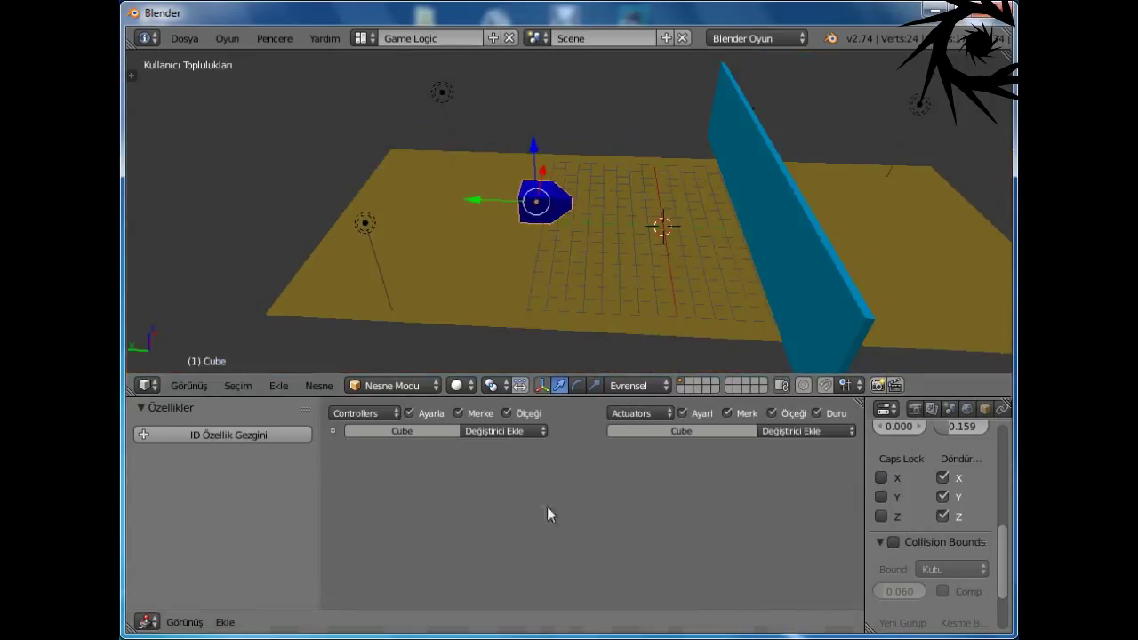
pyautogui.keyDown('ctrl'); pyautogui.hscroll(-5, 714, 526); pyautogui.keyUp('ctrl')
pyautogui.click(433, 432)
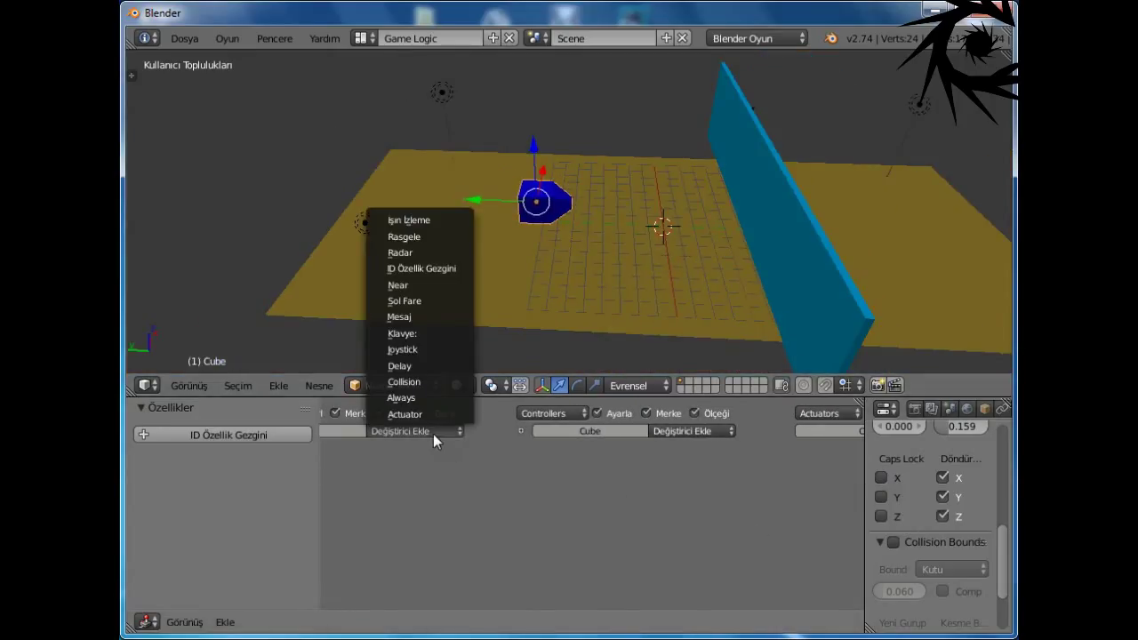
pyautogui.click(427, 332)
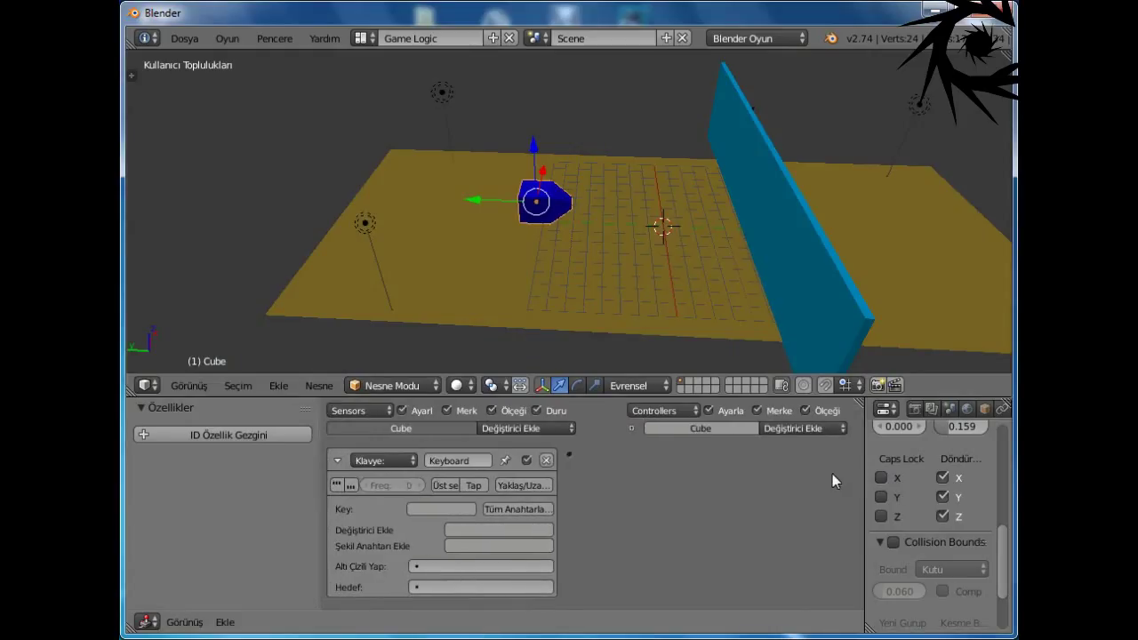
# Step: Add a Motion (Hareket) actuator to the cube
pyautogui.keyDown('ctrl'); pyautogui.hscroll(5, 832, 474); pyautogui.keyUp('ctrl')
pyautogui.click(787, 433)
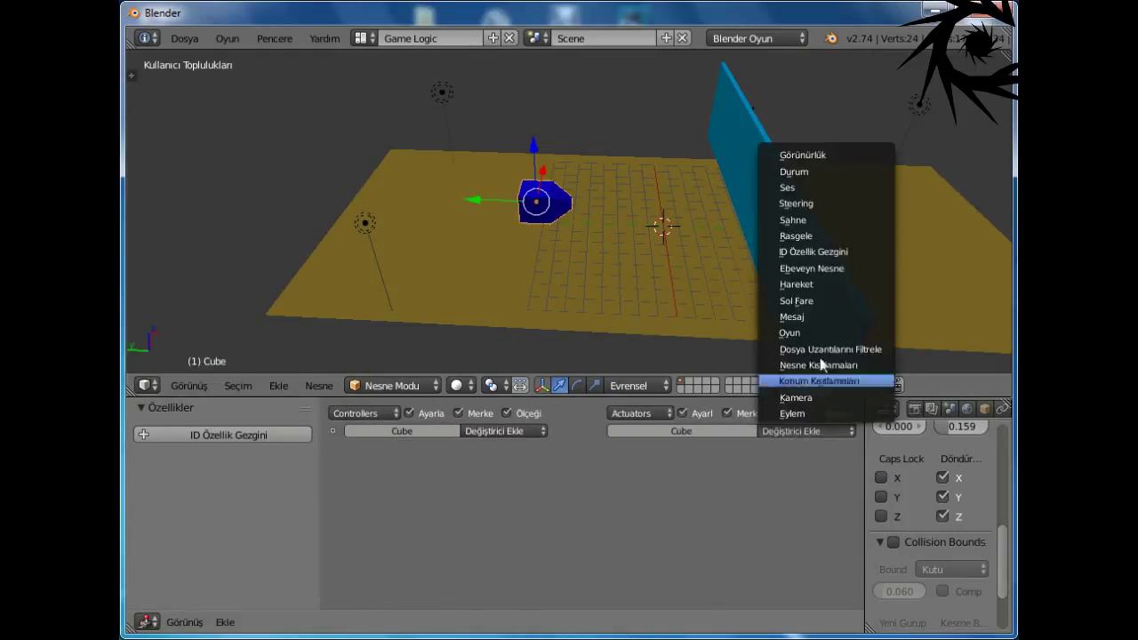
pyautogui.click(824, 297)
pyautogui.moveTo(545, 492); pyautogui.dragTo(598, 528, button='middle')
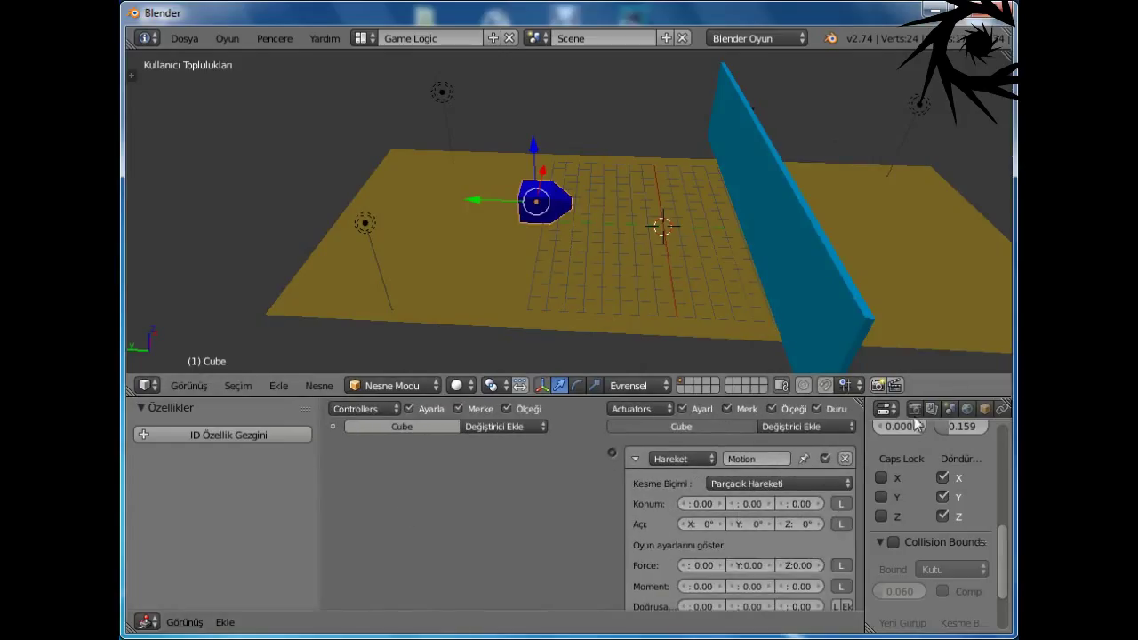
# Step: Turn on the axis display (Eksen) for the cube and inspect its axes in wireframe view
pyautogui.click(983, 411)
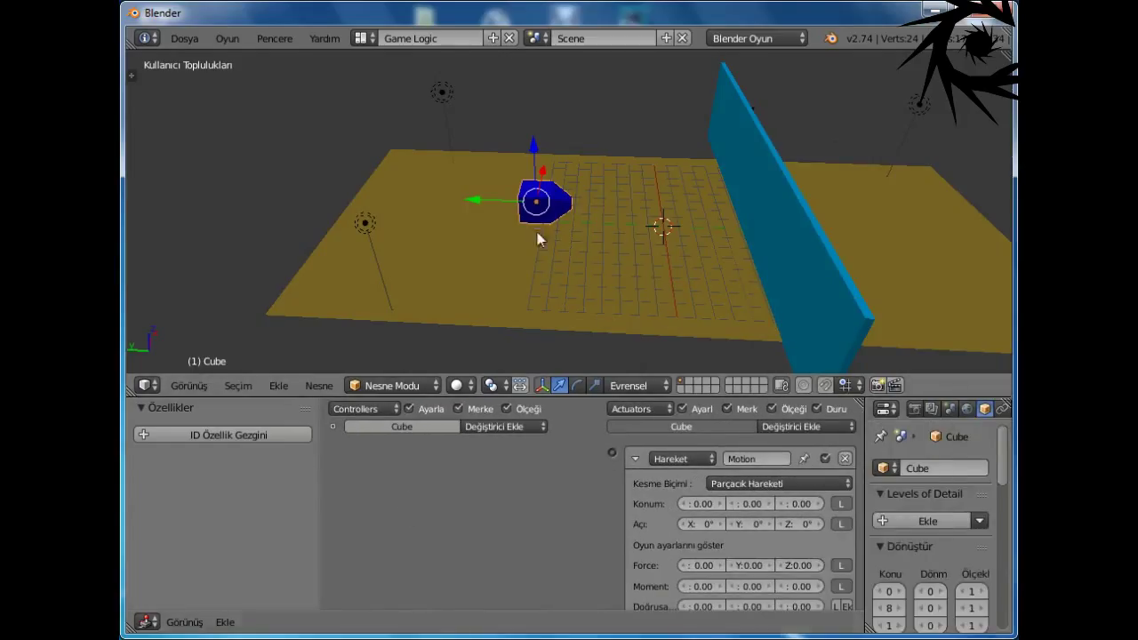
pyautogui.scroll(-10, 960, 523)
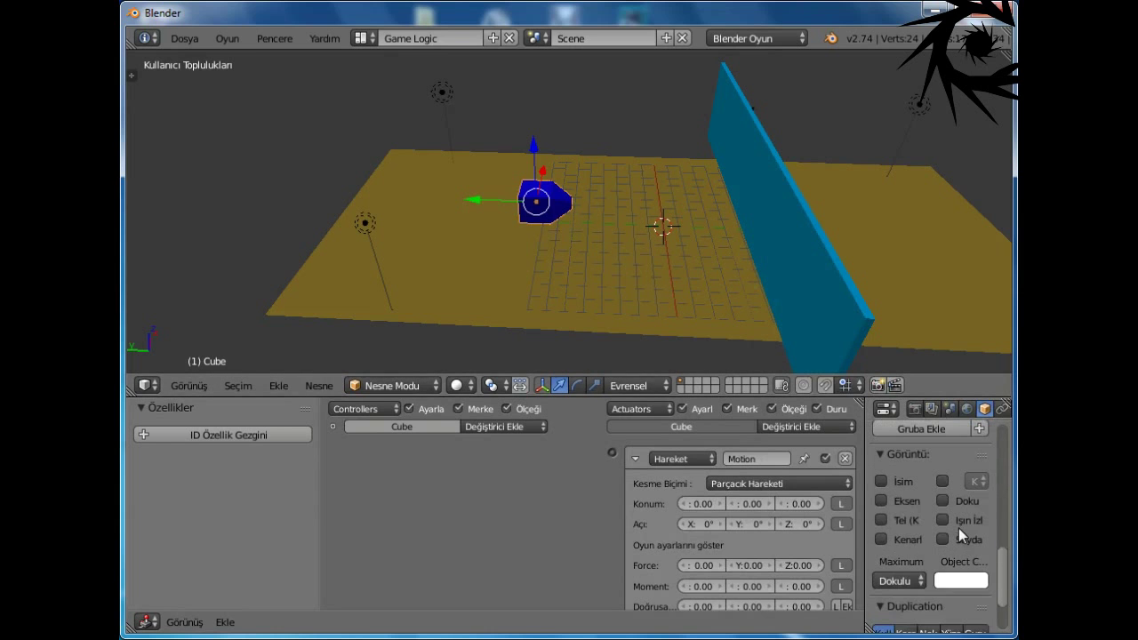
pyautogui.click(892, 494)
pyautogui.scroll(6, 626, 264)
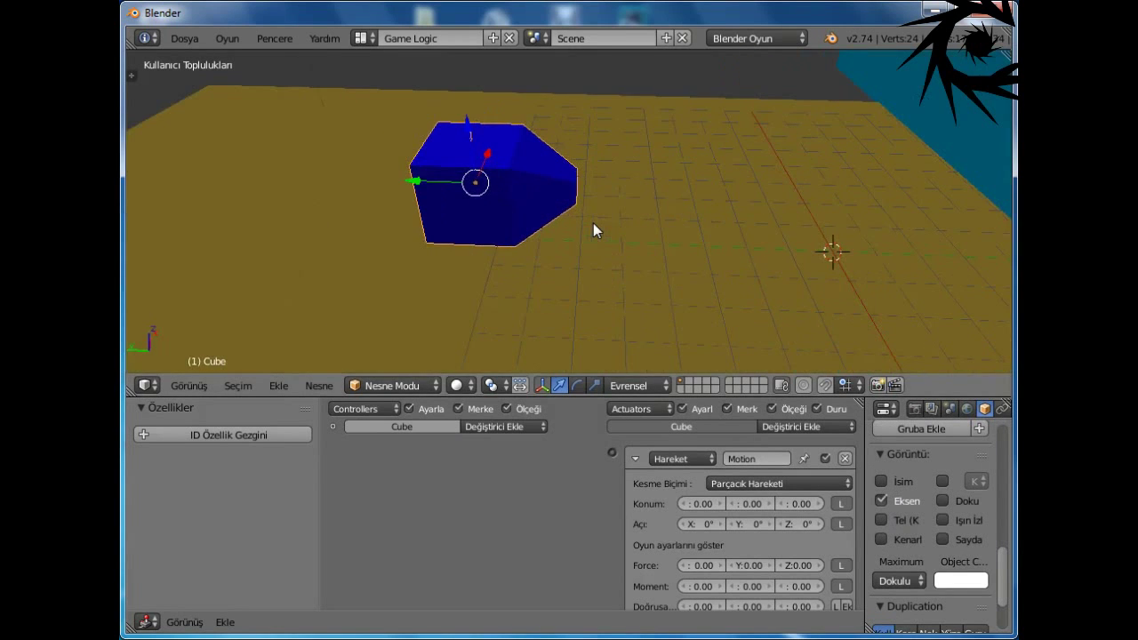
pyautogui.press('z')
pyautogui.moveTo(522, 230); pyautogui.dragTo(495, 281, button='middle')
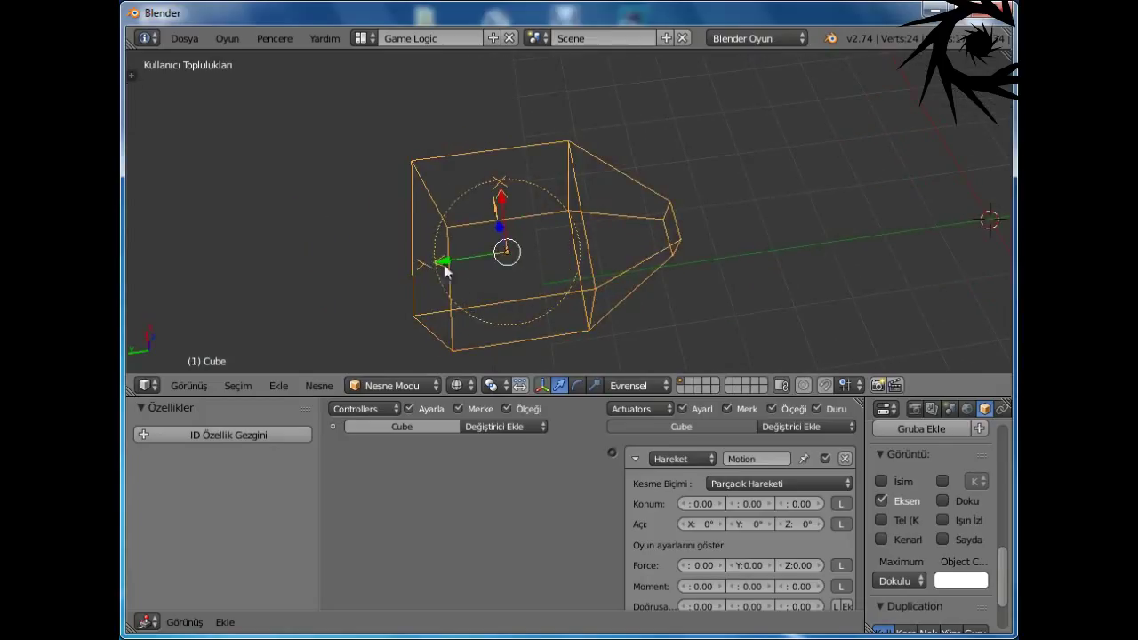
# Step: Draw annotation arrows over the cube, labelling the nose direction -y and the opposite direction +y
pyautogui.moveTo(551, 250); pyautogui.dragTo(738, 219)
pyautogui.moveTo(645, 213)
pyautogui.mouseDown()
pyautogui.moveTo(685, 229)
pyautogui.moveTo(618, 260)
pyautogui.mouseUp()
pyautogui.moveTo(478, 261)
pyautogui.mouseDown()
pyautogui.moveTo(362, 260)
pyautogui.moveTo(380, 280)
pyautogui.mouseUp()
pyautogui.moveTo(336, 240); pyautogui.dragTo(342, 261)
pyautogui.moveTo(342, 259); pyautogui.dragTo(363, 241)
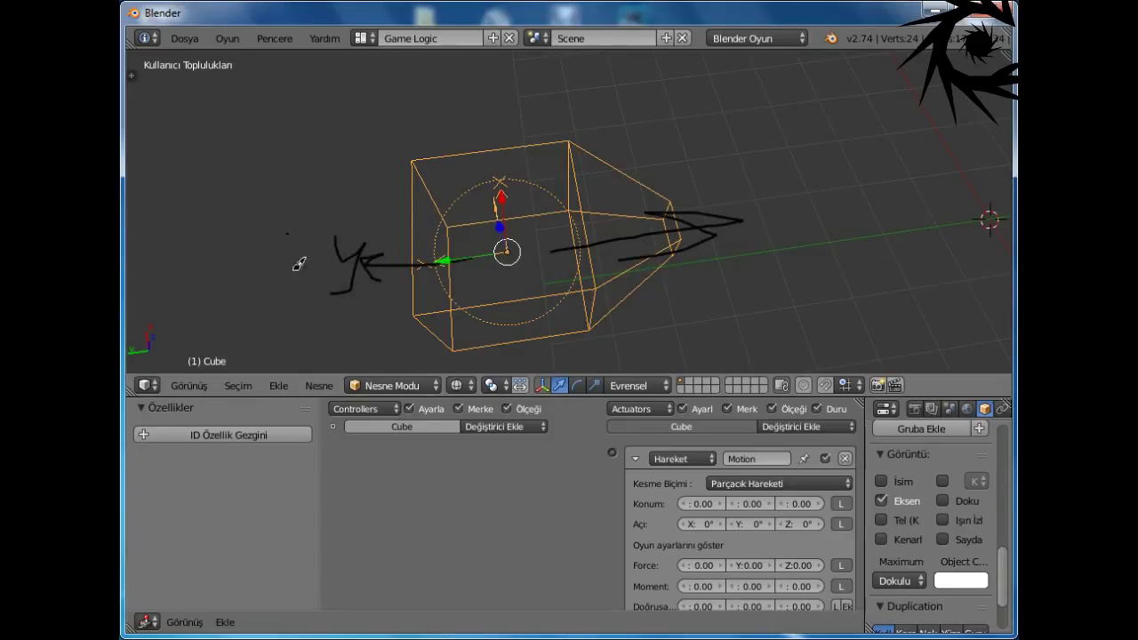
pyautogui.moveTo(752, 224); pyautogui.dragTo(818, 228)
pyautogui.moveTo(851, 188); pyautogui.dragTo(873, 213)
pyautogui.moveTo(899, 183)
pyautogui.mouseDown()
pyautogui.moveTo(863, 270)
pyautogui.moveTo(784, 290)
pyautogui.mouseUp()
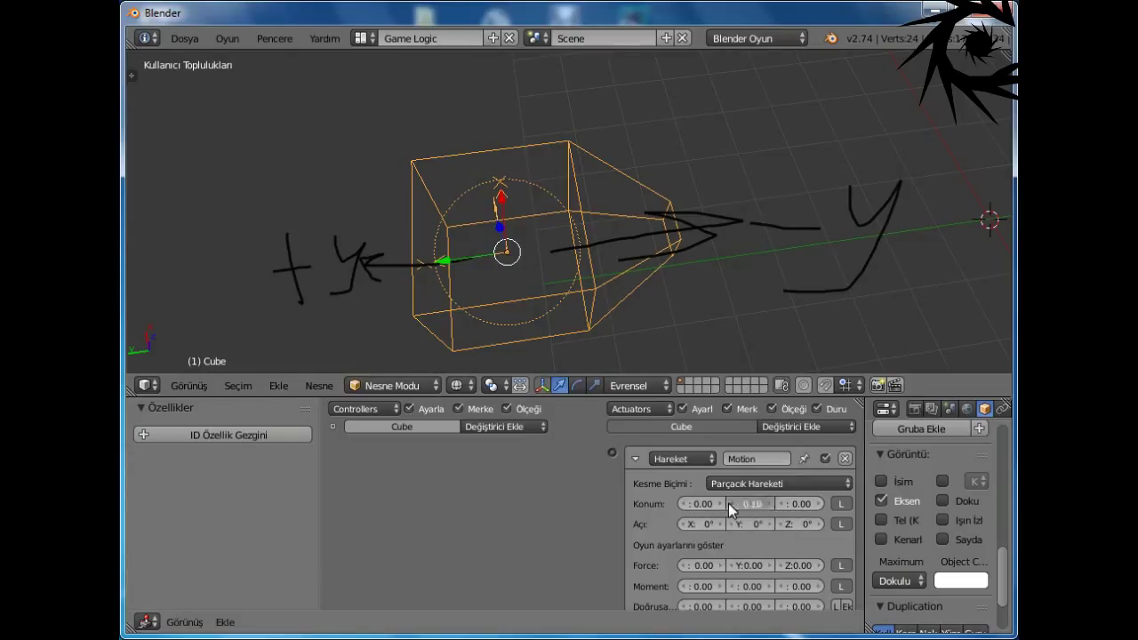
# Step: Set the Motion actuator's Y location to -0.10 and erase the drawn annotations from the viewport
pyautogui.press('-')
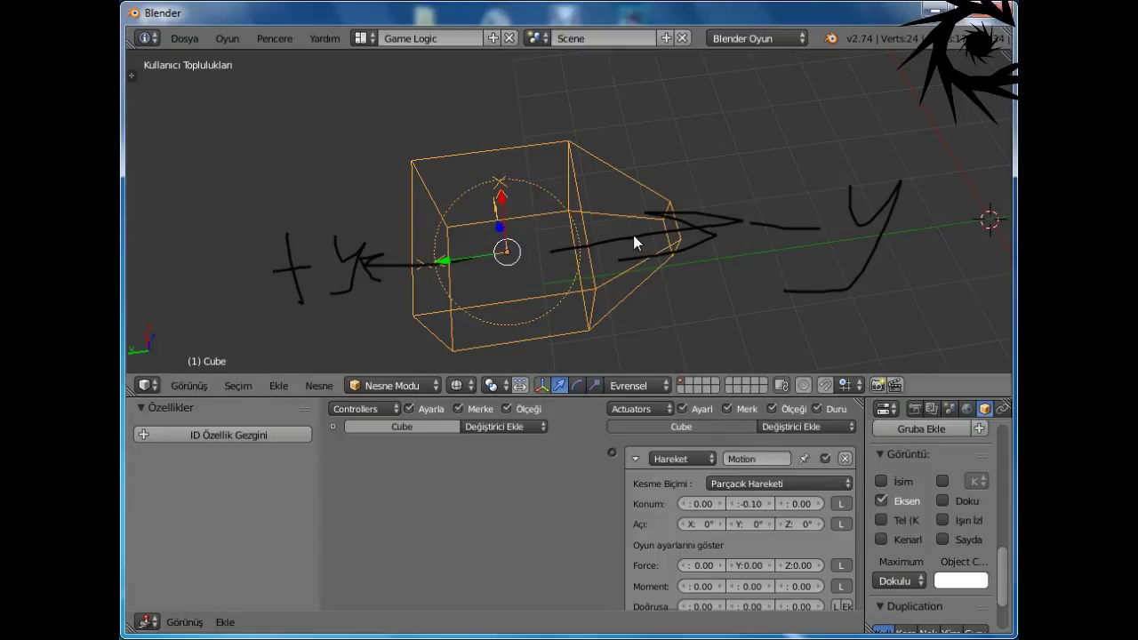
pyautogui.moveTo(898, 182)
pyautogui.mouseDown(button='right')
pyautogui.moveTo(820, 312)
pyautogui.moveTo(704, 215)
pyautogui.moveTo(629, 240)
pyautogui.moveTo(444, 243)
pyautogui.moveTo(335, 271)
pyautogui.moveTo(325, 290)
pyautogui.moveTo(277, 231)
pyautogui.mouseUp(button='right')
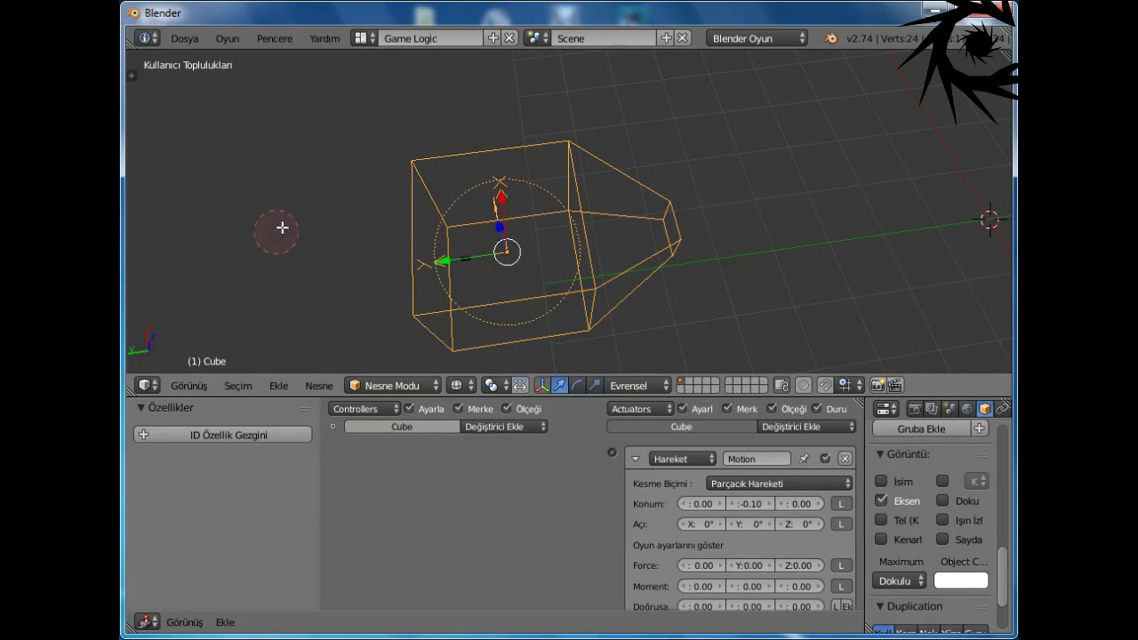
pyautogui.moveTo(482, 253); pyautogui.dragTo(534, 233, button='right')
# Step: Run the game briefly in the viewport and stop it
pyautogui.press('p')
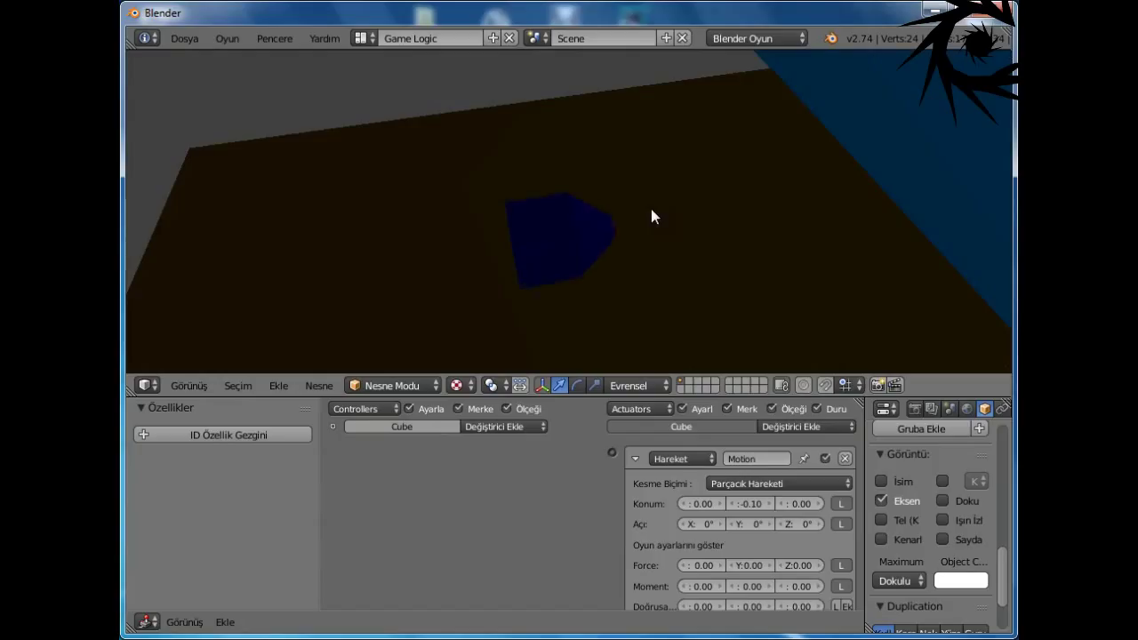
pyautogui.press('Escape')
# Step: Link the Keyboard sensor to the Motion actuator through an And controller and assign the W key to the sensor
pyautogui.moveTo(610, 536); pyautogui.dragTo(698, 542, button='middle')
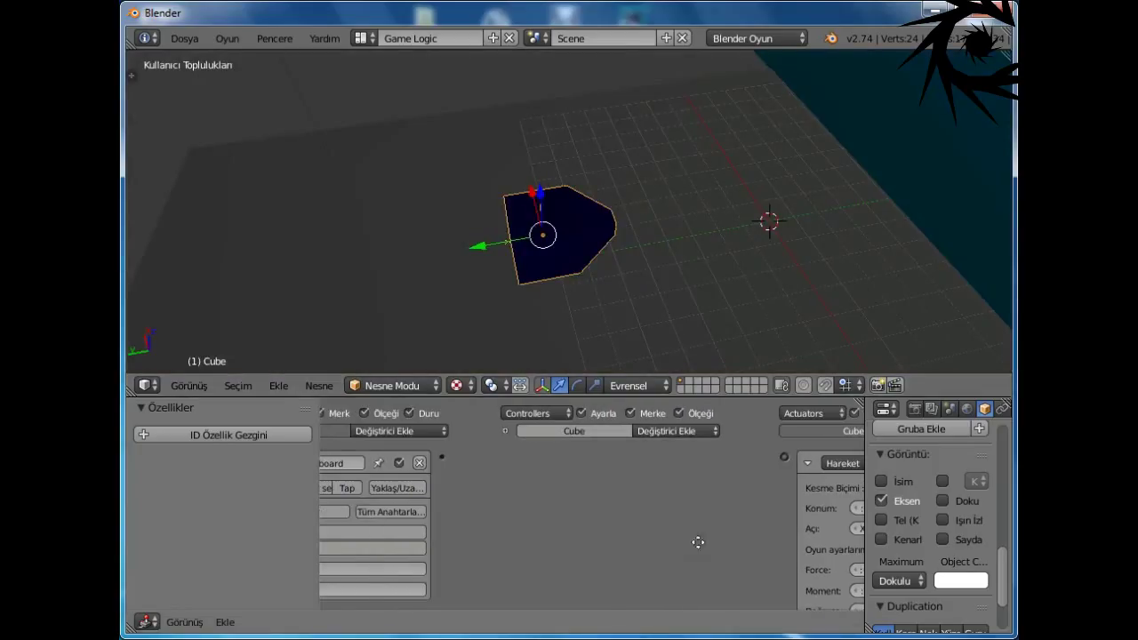
pyautogui.moveTo(442, 457); pyautogui.dragTo(784, 457)
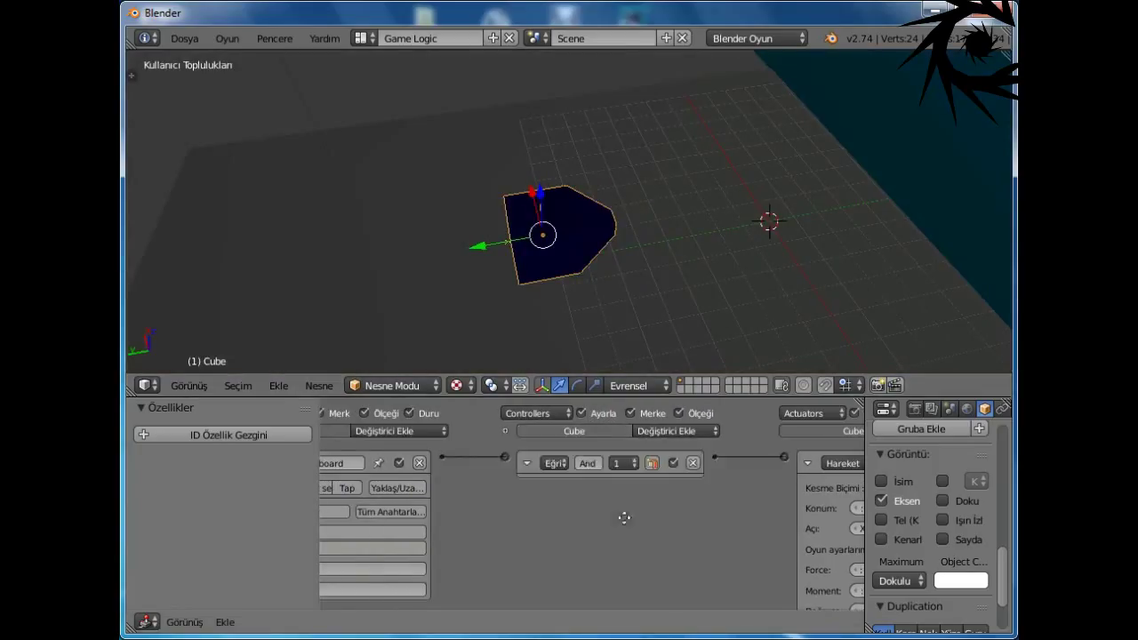
pyautogui.press('Home')
pyautogui.click(458, 512)
pyautogui.press('w')
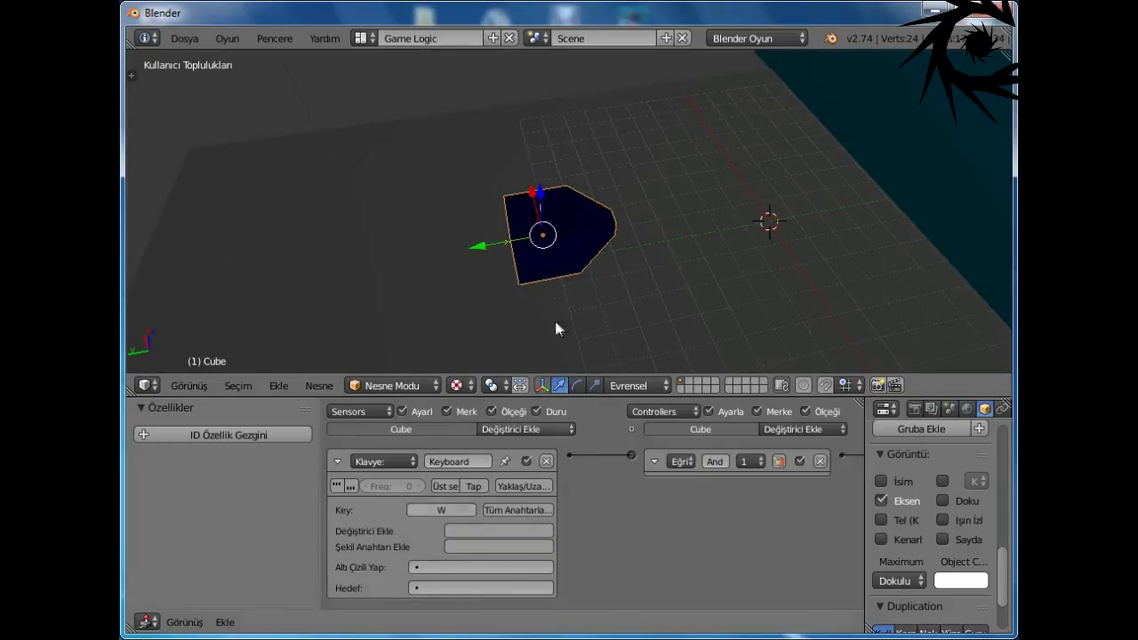
# Step: Run the game, test the cube's forward movement with the W key, and stop the game
pyautogui.press('p')
pyautogui.press('w')
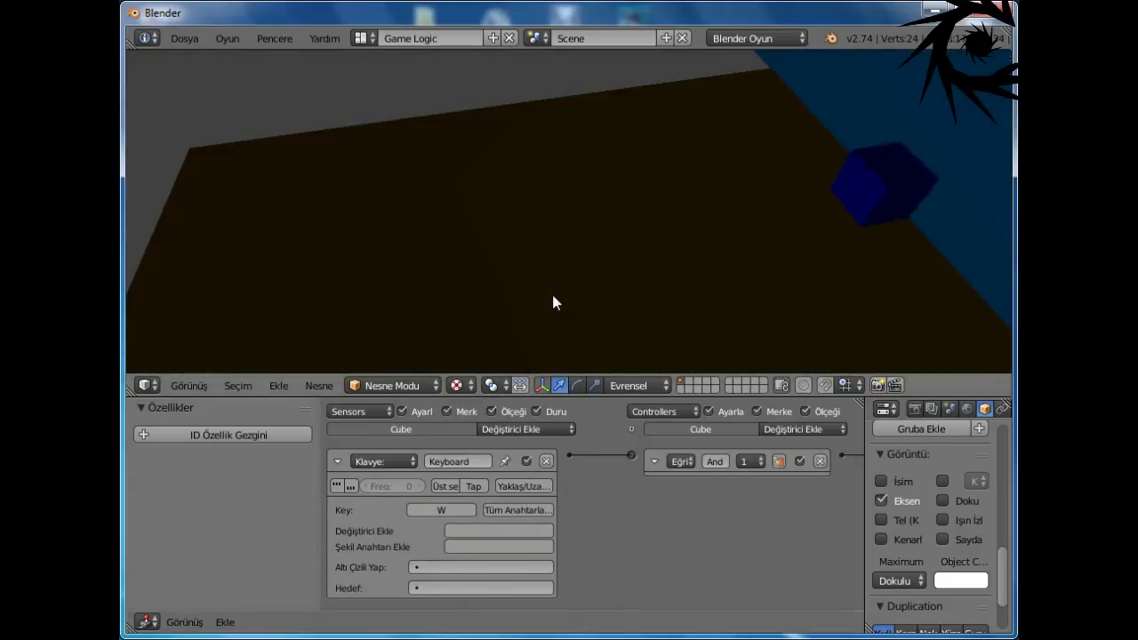
pyautogui.press('Escape')
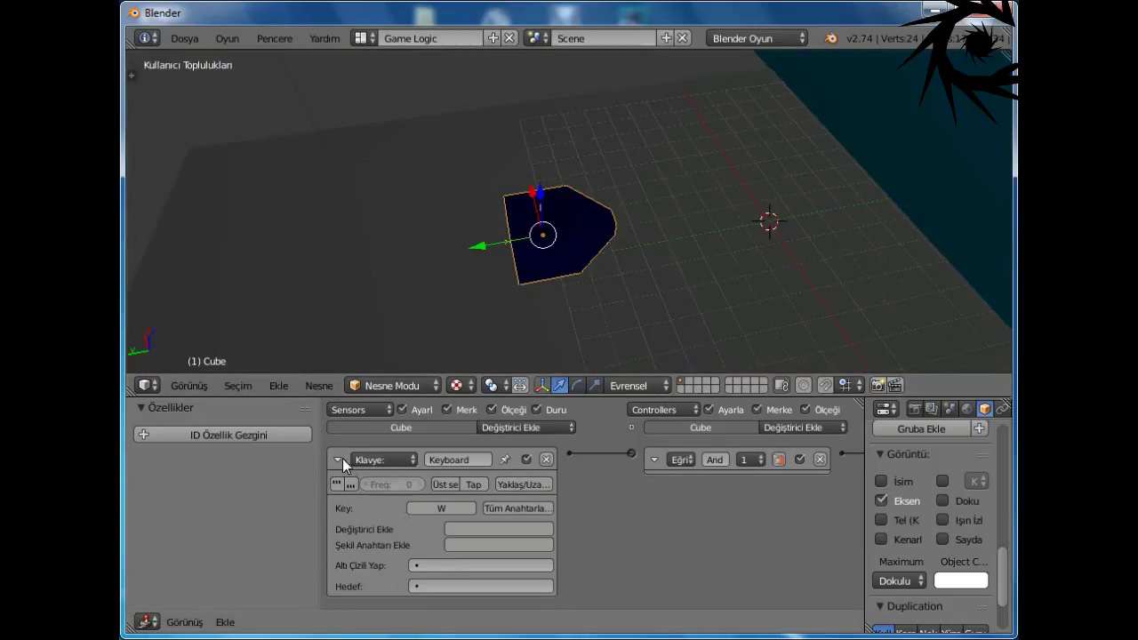
# Step: Collapse the W Keyboard sensor and its linked Motion actuator in the logic editor
pyautogui.click(339, 459)
pyautogui.moveTo(760, 521); pyautogui.dragTo(626, 503, button='middle')
pyautogui.click(731, 463)
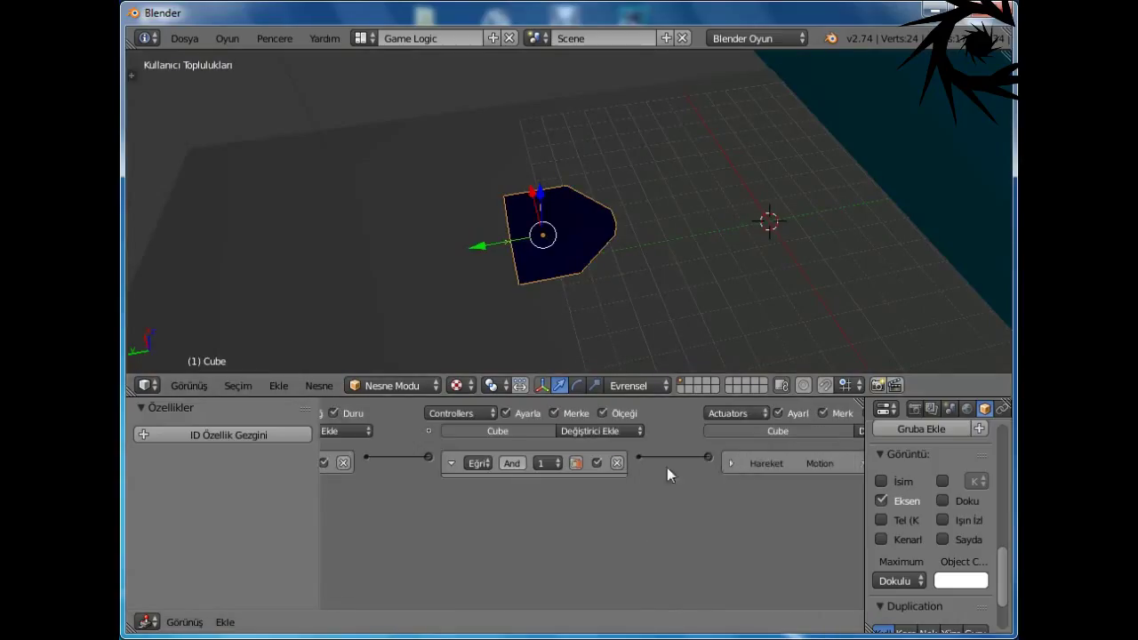
# Step: Add a second Keyboard sensor to the cube and collapse it
pyautogui.keyDown('ctrl'); pyautogui.hscroll(-5, 637, 528); pyautogui.keyUp('ctrl')
pyautogui.click(522, 430)
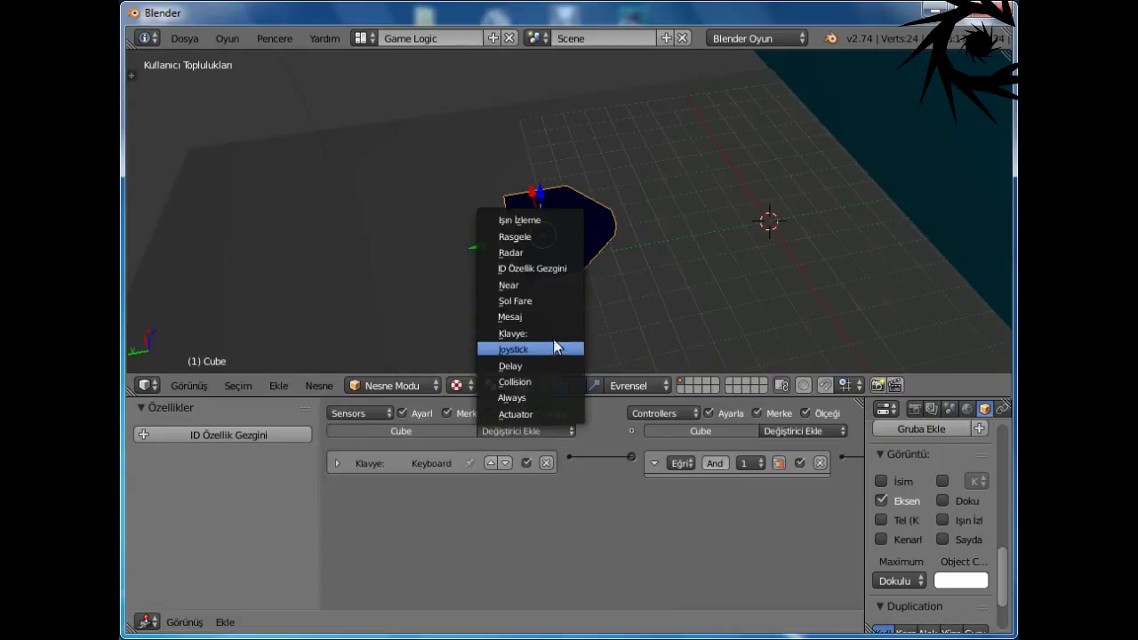
pyautogui.click(519, 333)
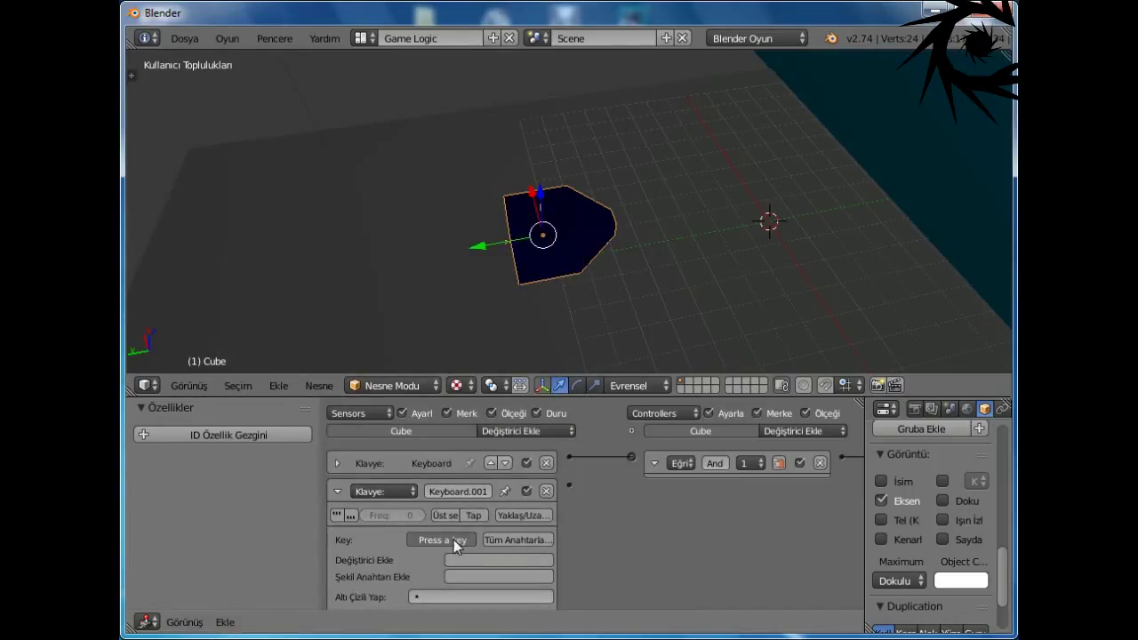
pyautogui.click(337, 491)
# Step: Add a third Keyboard sensor, assign the D key to it, and collapse it
pyautogui.click(522, 430)
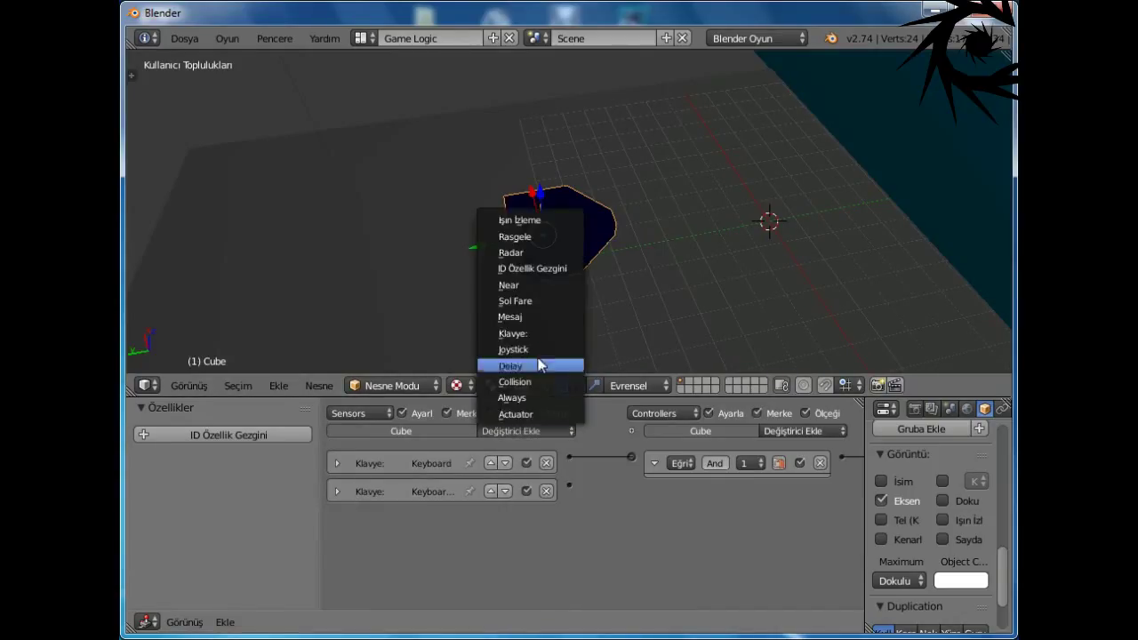
pyautogui.click(525, 334)
pyautogui.press('d')
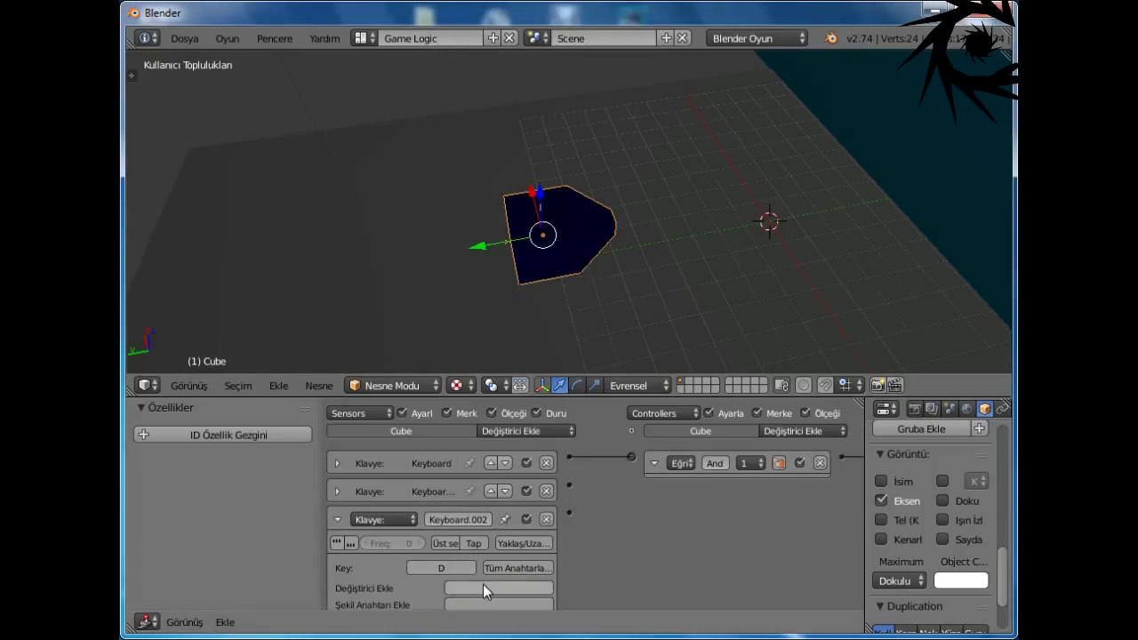
pyautogui.click(334, 520)
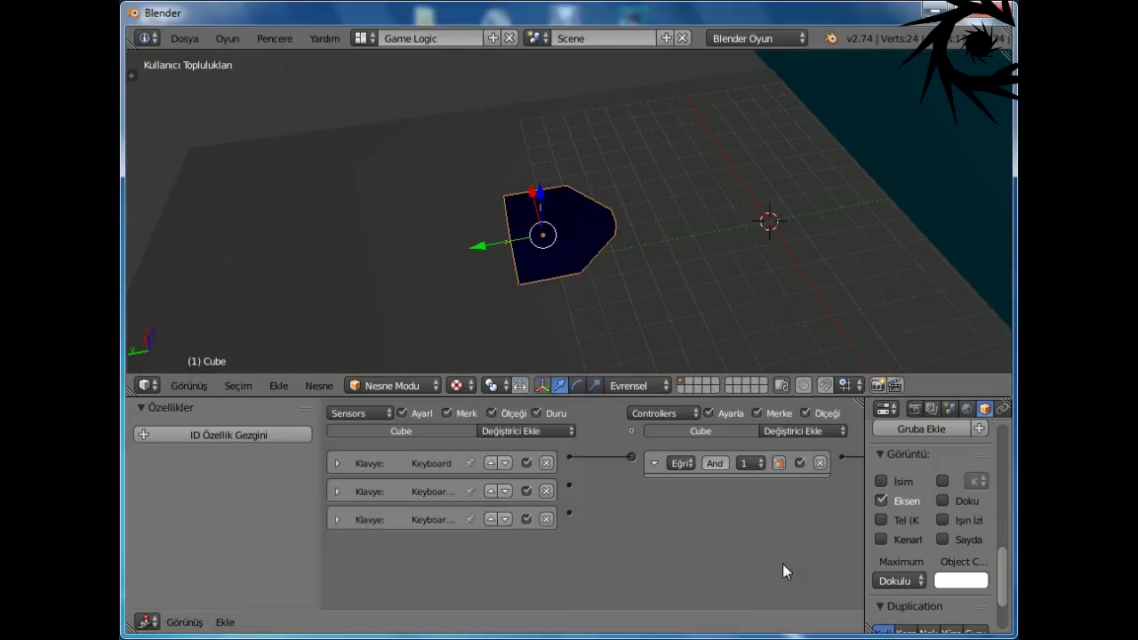
# Step: Add a second Motion actuator to the cube and set its Y location to 0.10
pyautogui.moveTo(782, 566); pyautogui.dragTo(472, 592, button='middle')
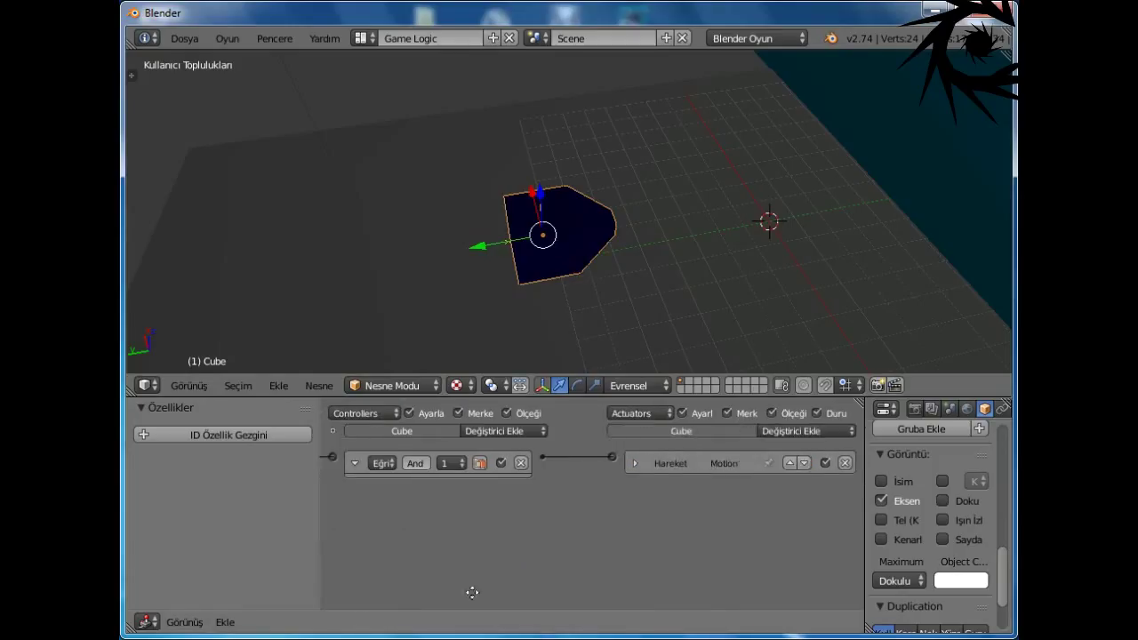
pyautogui.click(815, 436)
pyautogui.click(821, 285)
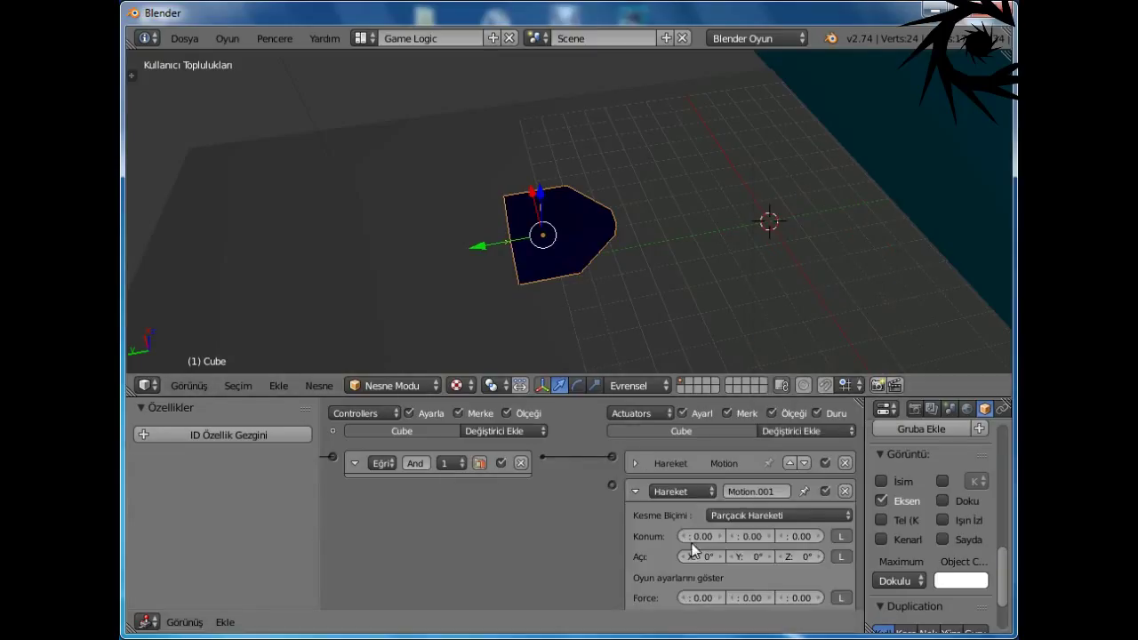
pyautogui.click(770, 535)
# Step: Link the second Keyboard sensor to the second Motion actuator through a new And controller and collapse that actuator
pyautogui.keyDown('ctrl'); pyautogui.hscroll(-5, 582, 533); pyautogui.keyUp('ctrl')
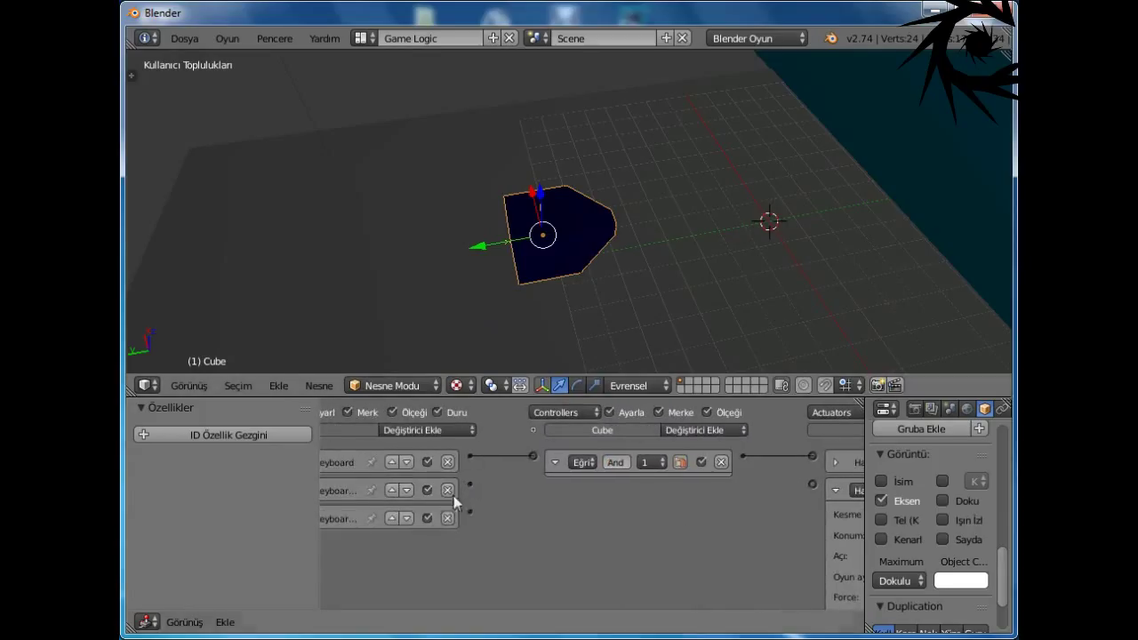
pyautogui.moveTo(469, 484); pyautogui.dragTo(815, 487)
pyautogui.moveTo(815, 487); pyautogui.dragTo(535, 545, button='middle')
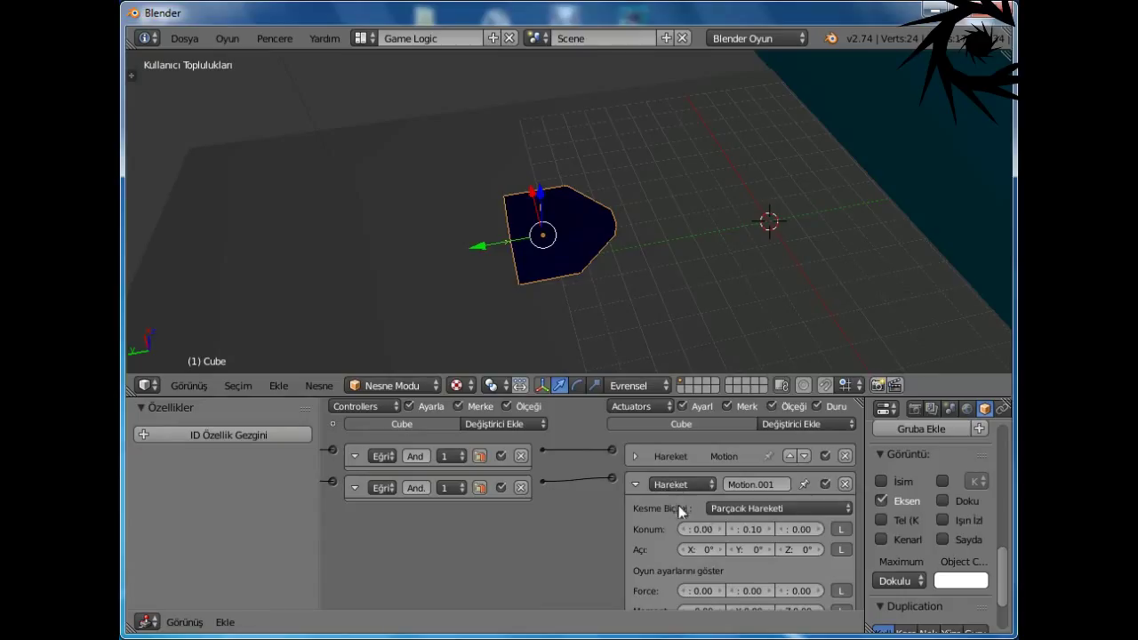
pyautogui.click(629, 483)
# Step: Add a third Motion actuator to the cube with 2° Z rotation and link the third Keyboard sensor to it through a new And controller
pyautogui.click(804, 431)
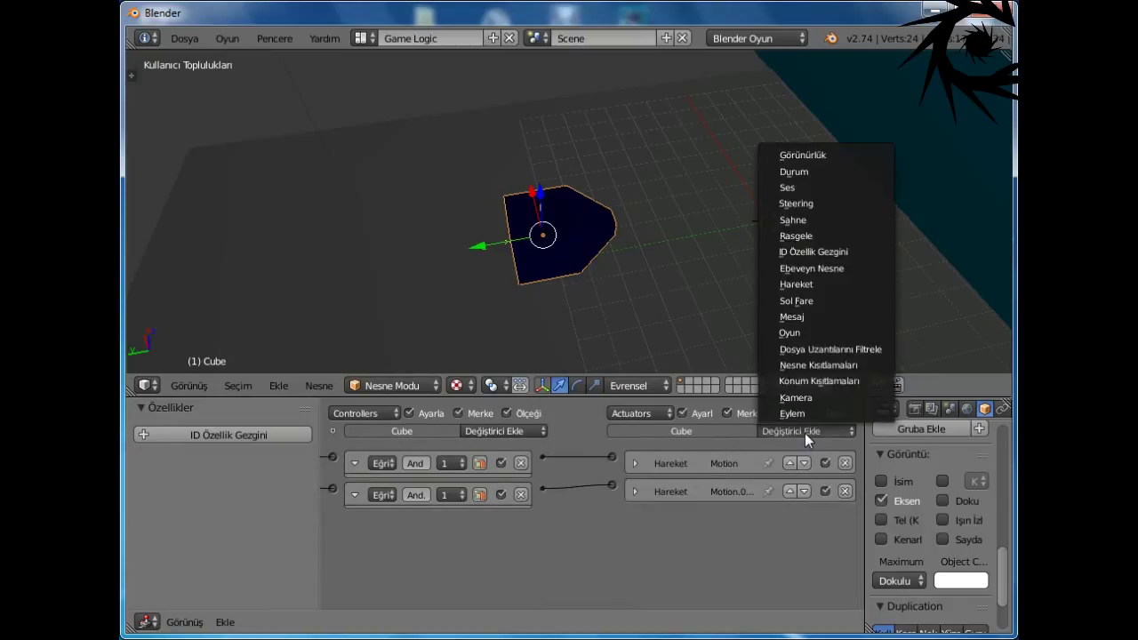
pyautogui.click(805, 285)
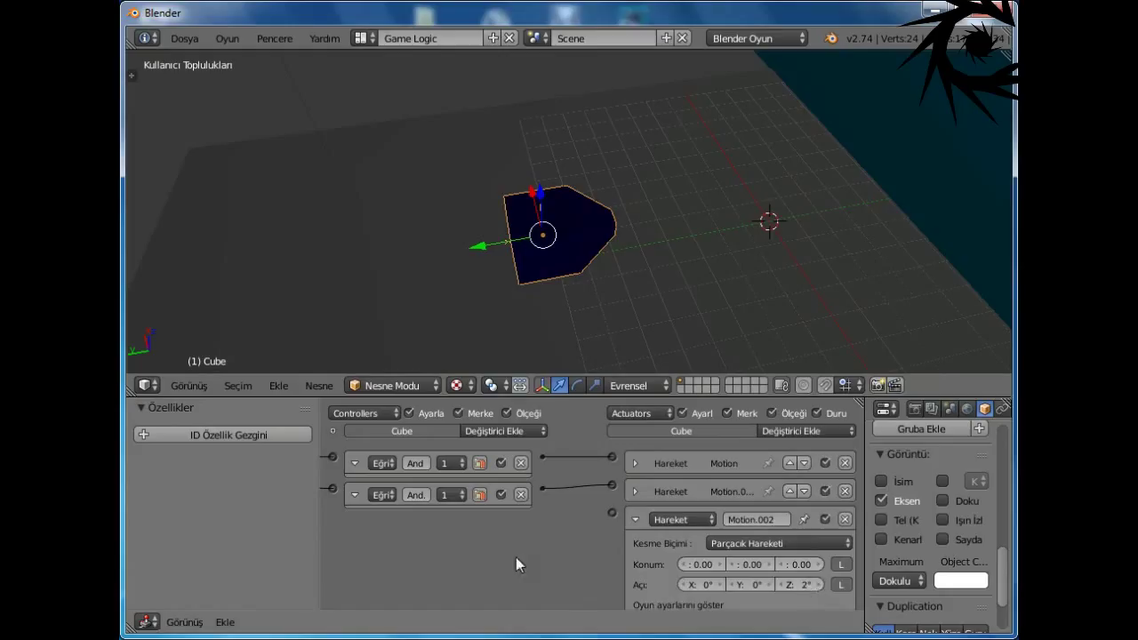
pyautogui.keyDown('ctrl'); pyautogui.hscroll(-5, 515, 564); pyautogui.keyUp('ctrl')
pyautogui.moveTo(449, 508); pyautogui.dragTo(789, 506)
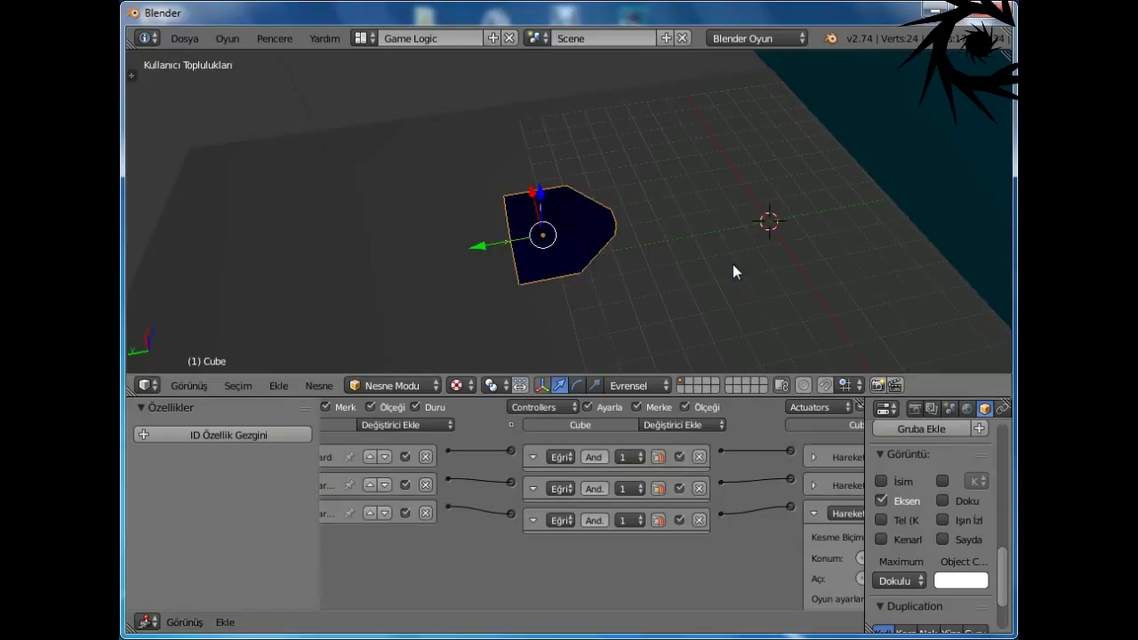
# Step: Run the game, test turning the cube in both directions, and end the game
pyautogui.press('p')
pyautogui.press('Right')
pyautogui.press('Left')
pyautogui.press('Left')
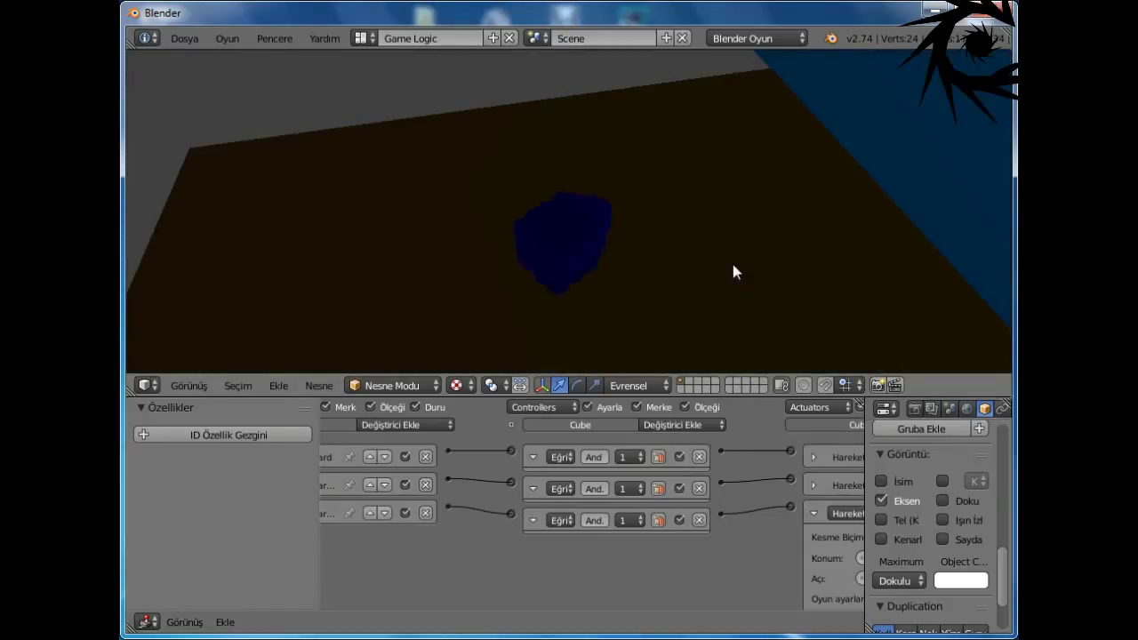
pyautogui.press('Right')
pyautogui.press('Left')
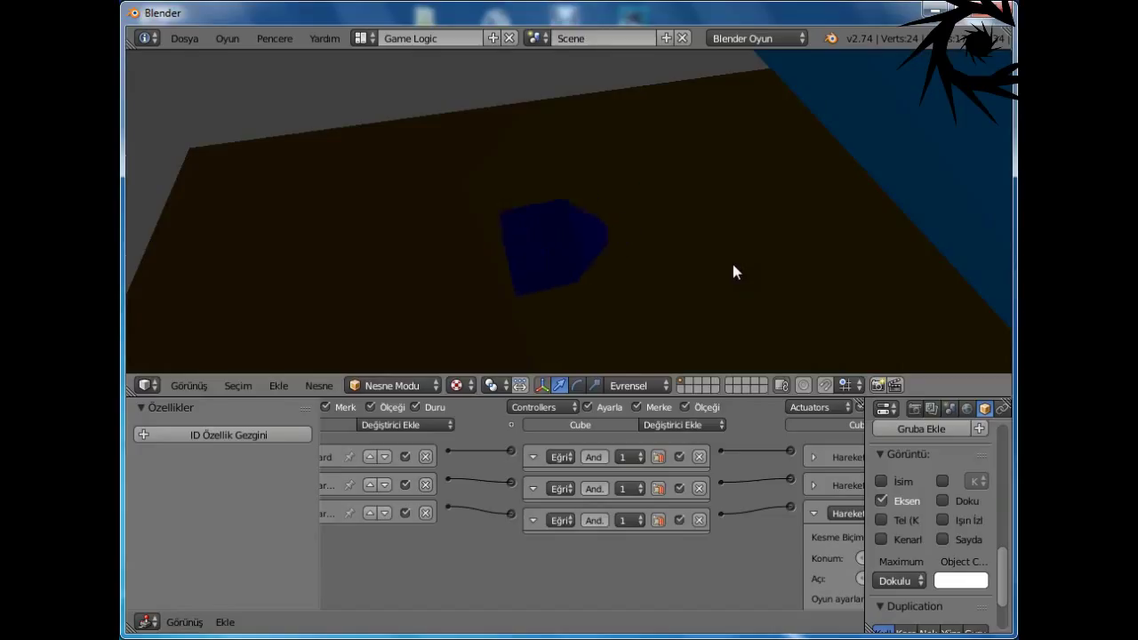
pyautogui.press('Right')
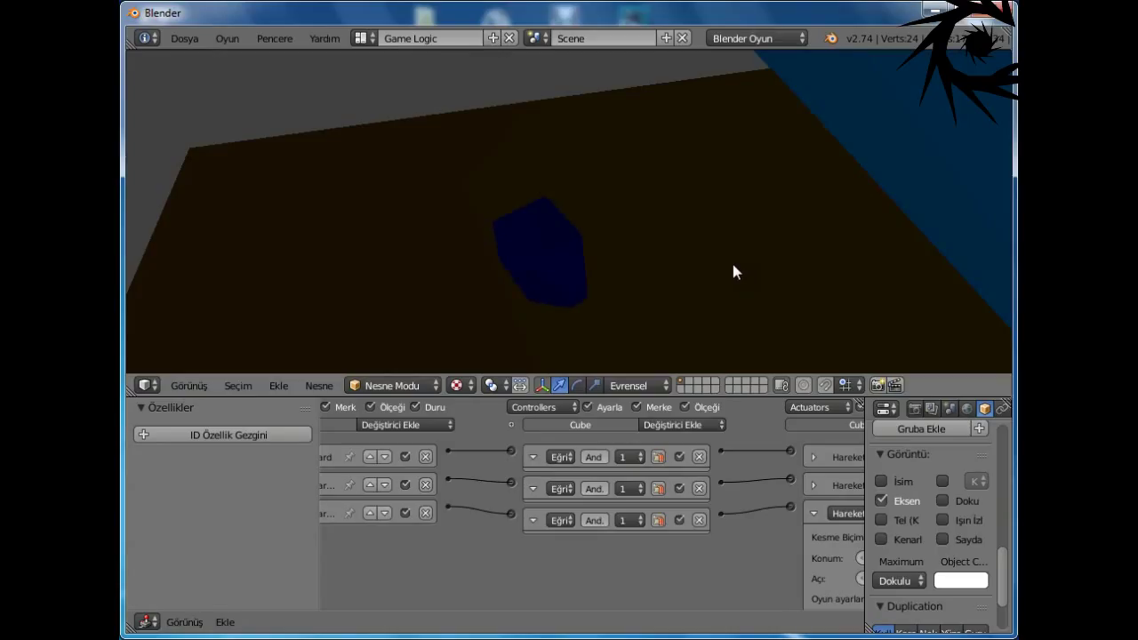
pyautogui.press('Escape')
# Step: Collapse the cube's third Motion actuator
pyautogui.click(814, 513)
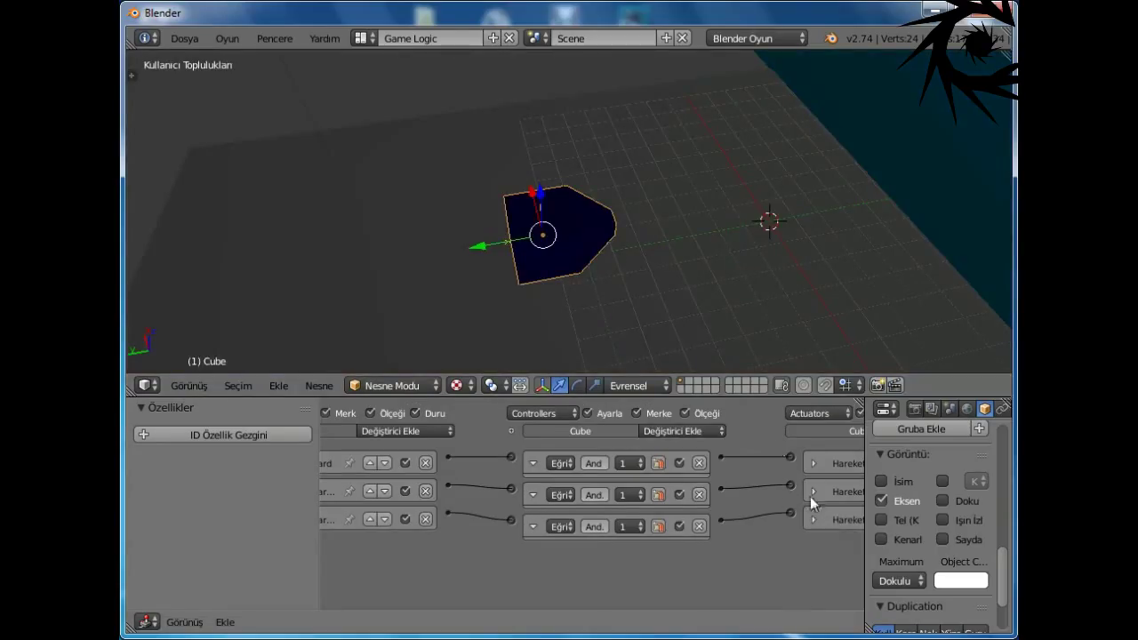
pyautogui.scroll(-3, 822, 275)
pyautogui.moveTo(655, 581); pyautogui.dragTo(775, 581, button='middle')
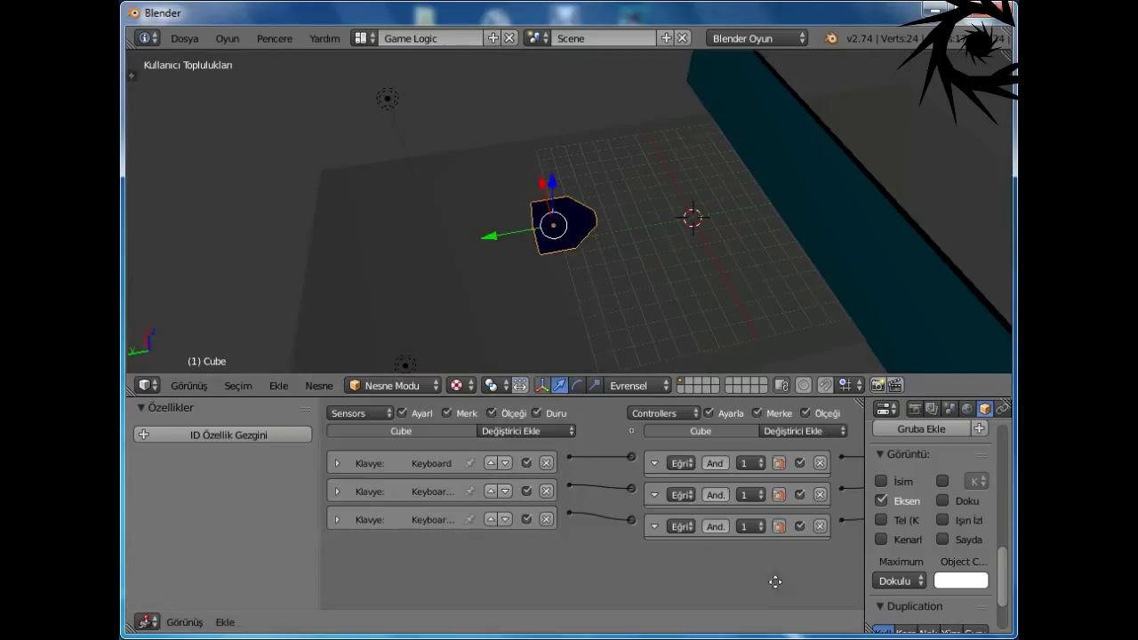
pyautogui.click(546, 431)
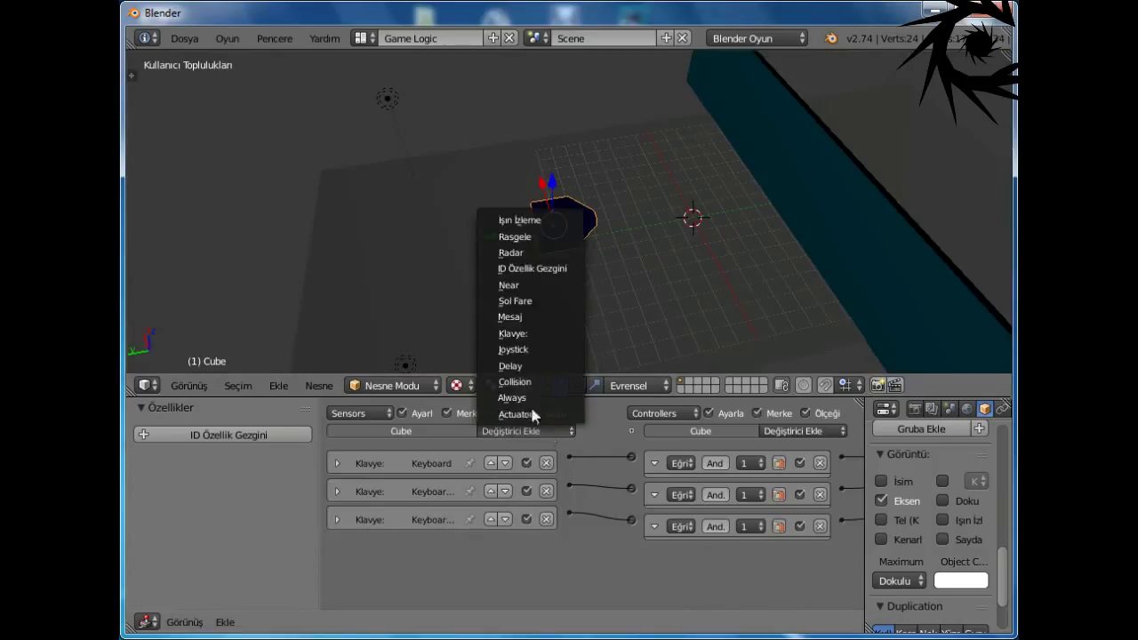
pyautogui.click(505, 224)
pyautogui.scroll(-1, 411, 552)
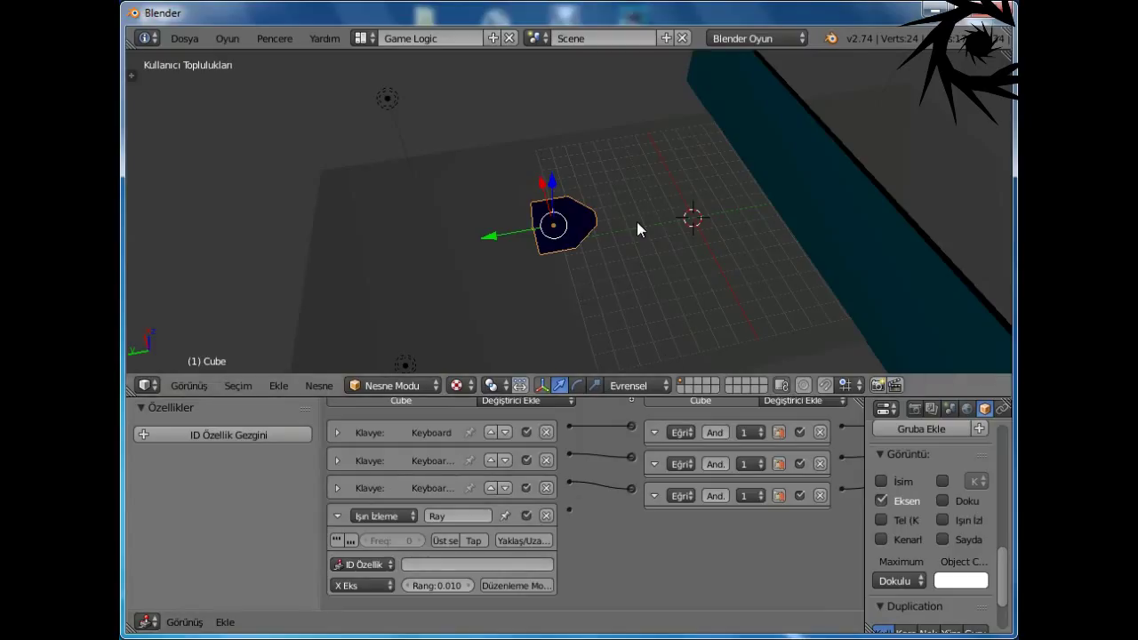
pyautogui.click(545, 516)
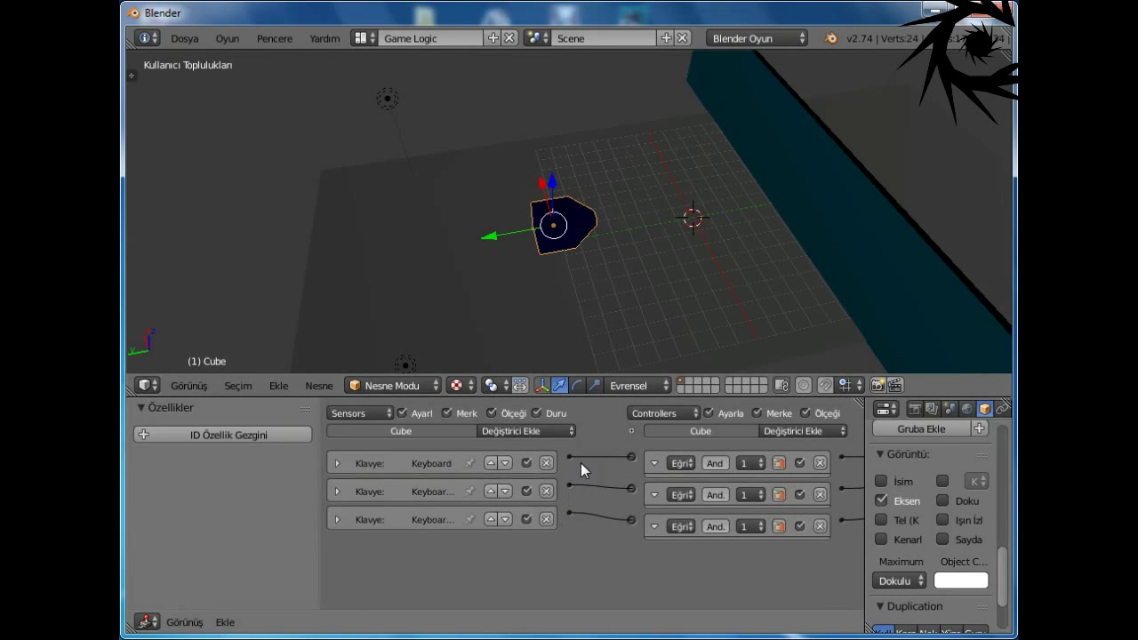
# Step: Switch the interface to English by disabling International Fonts in the user preferences, and close the preferences
pyautogui.hotkey('ctrl', 'alt', 'u')
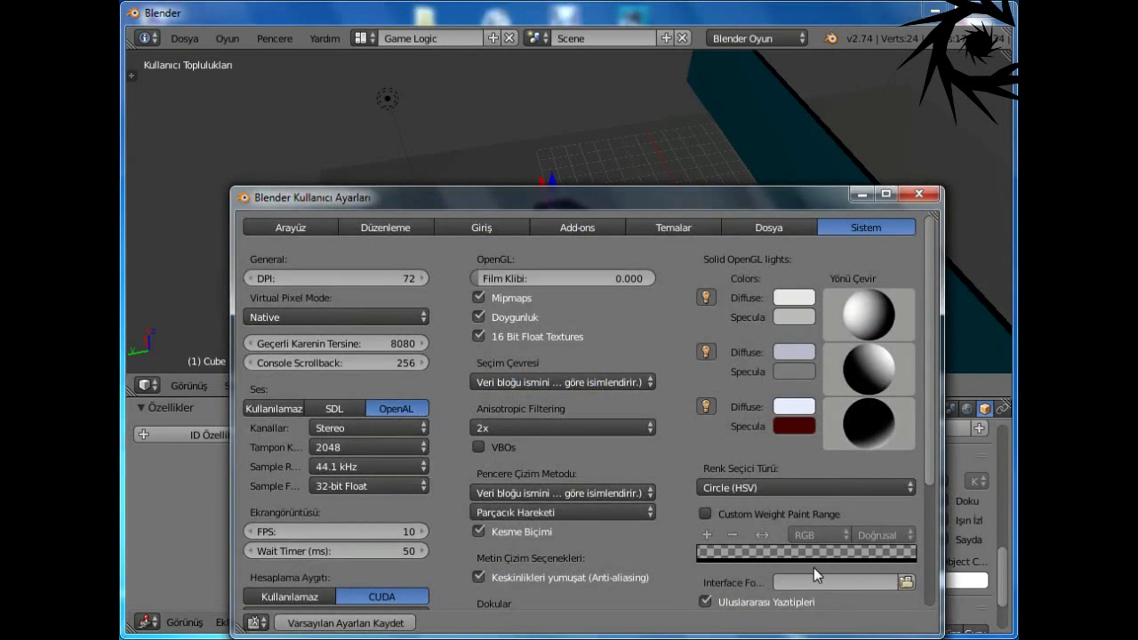
pyautogui.scroll(-2, 782, 551)
pyautogui.click(705, 532)
pyautogui.click(919, 195)
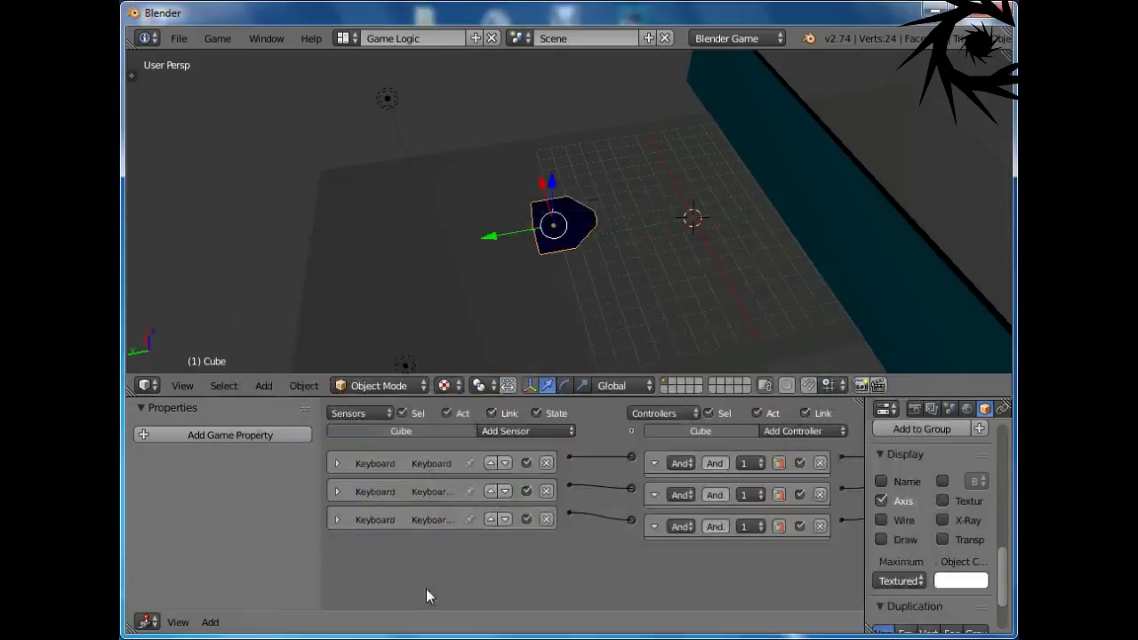
# Step: Add a Ray sensor to the cube
pyautogui.click(500, 430)
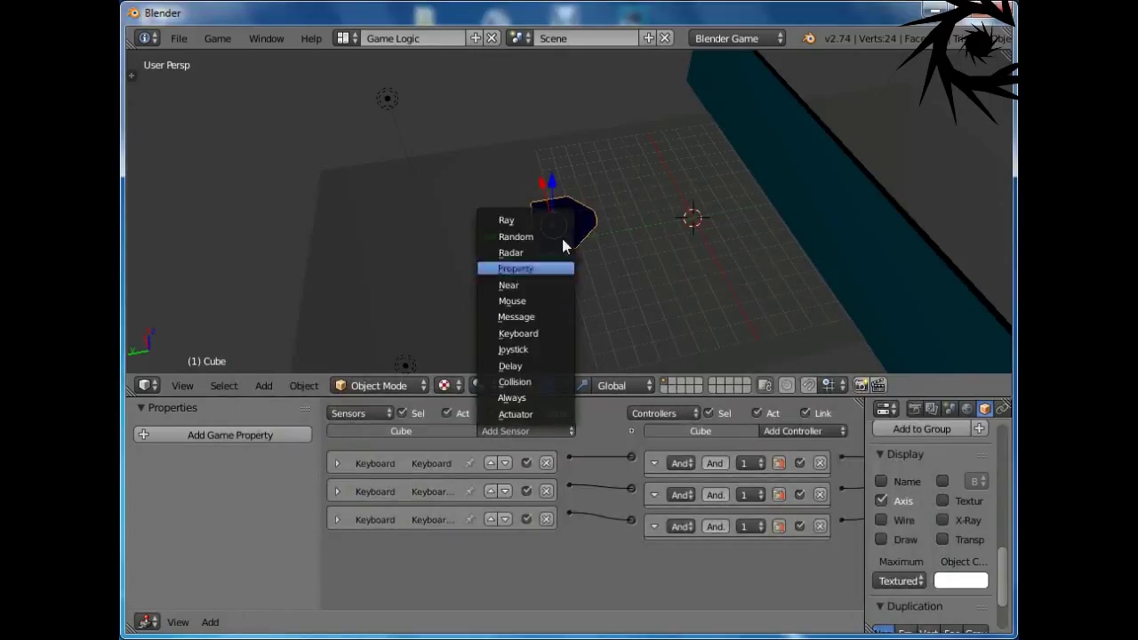
pyautogui.click(517, 224)
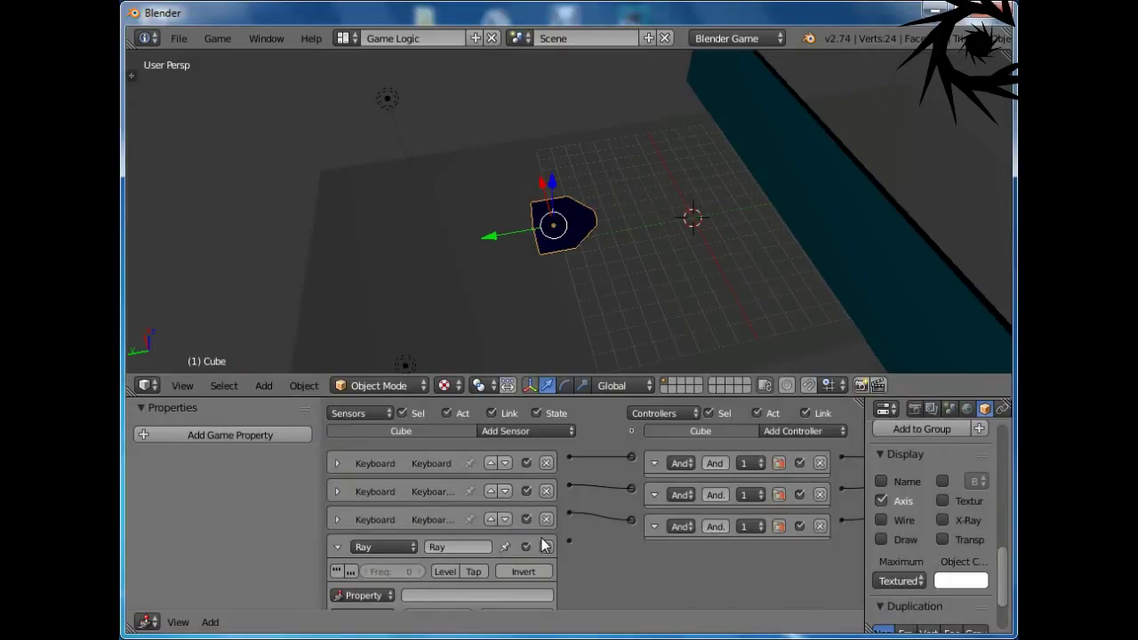
pyautogui.keyDown('ctrl'); pyautogui.hscroll(5, 666, 573); pyautogui.keyUp('ctrl')
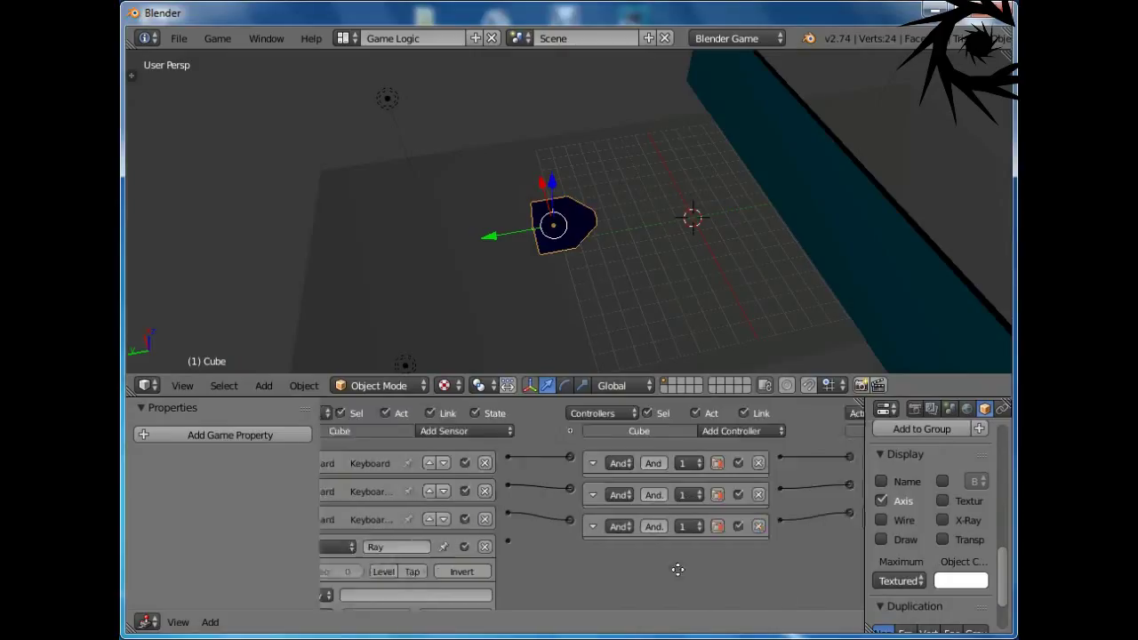
# Step: Select the wall and add an Action actuator to it
pyautogui.rightClick(845, 222)
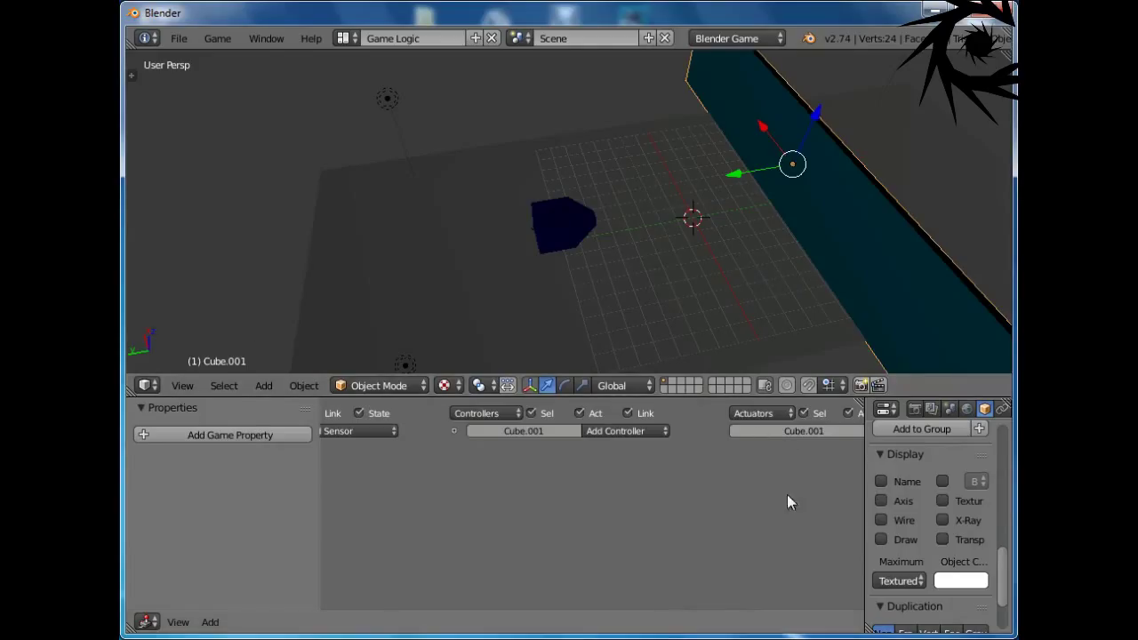
pyautogui.keyDown('ctrl'); pyautogui.hscroll(3, 786, 502); pyautogui.keyUp('ctrl')
pyautogui.scroll(-5, 853, 245)
pyautogui.moveTo(852, 245); pyautogui.dragTo(738, 211, button='middle')
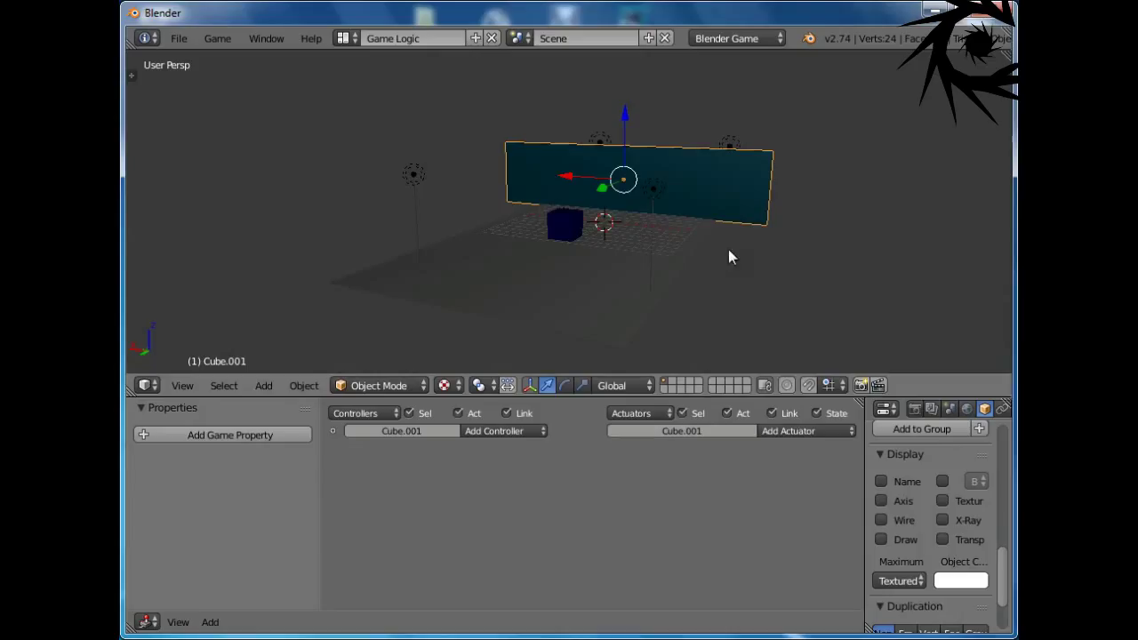
pyautogui.click(790, 431)
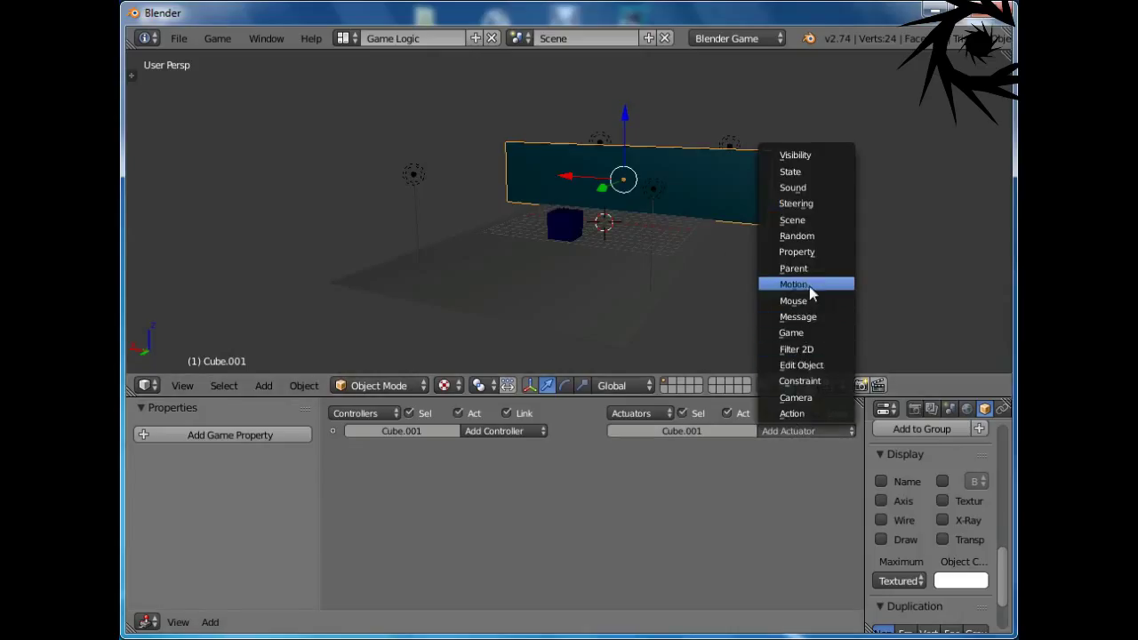
pyautogui.click(806, 413)
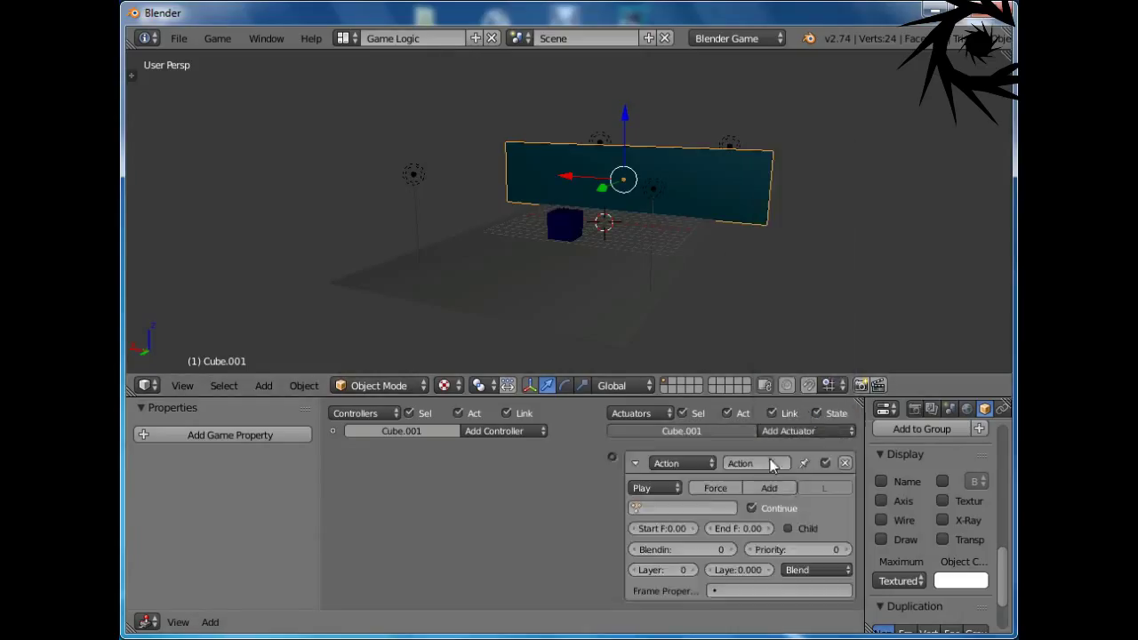
pyautogui.click(655, 508)
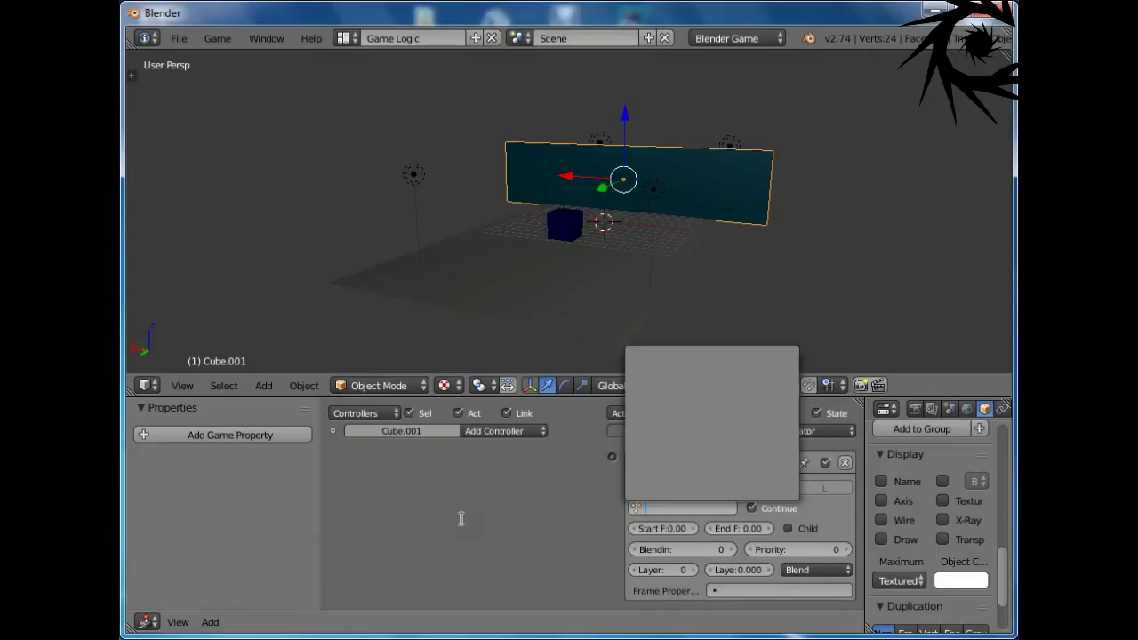
# Step: Split the 3D view horizontally, turn the new lower area into a Timeline, and make it slightly taller
pyautogui.moveTo(134, 389); pyautogui.dragTo(135, 338)
pyautogui.click(147, 385)
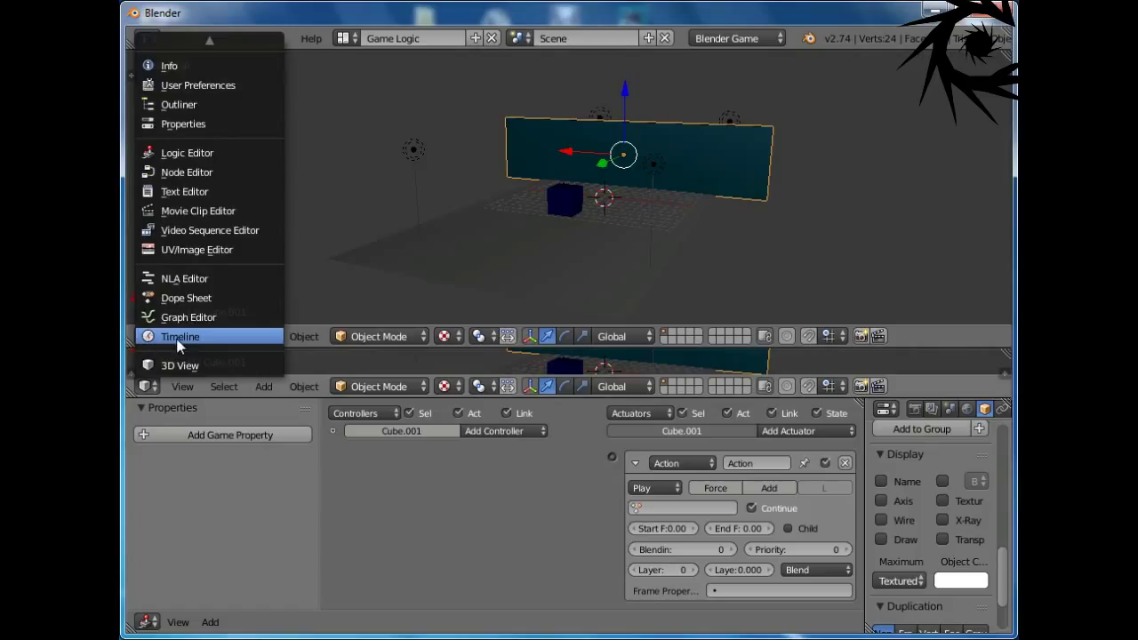
pyautogui.click(192, 338)
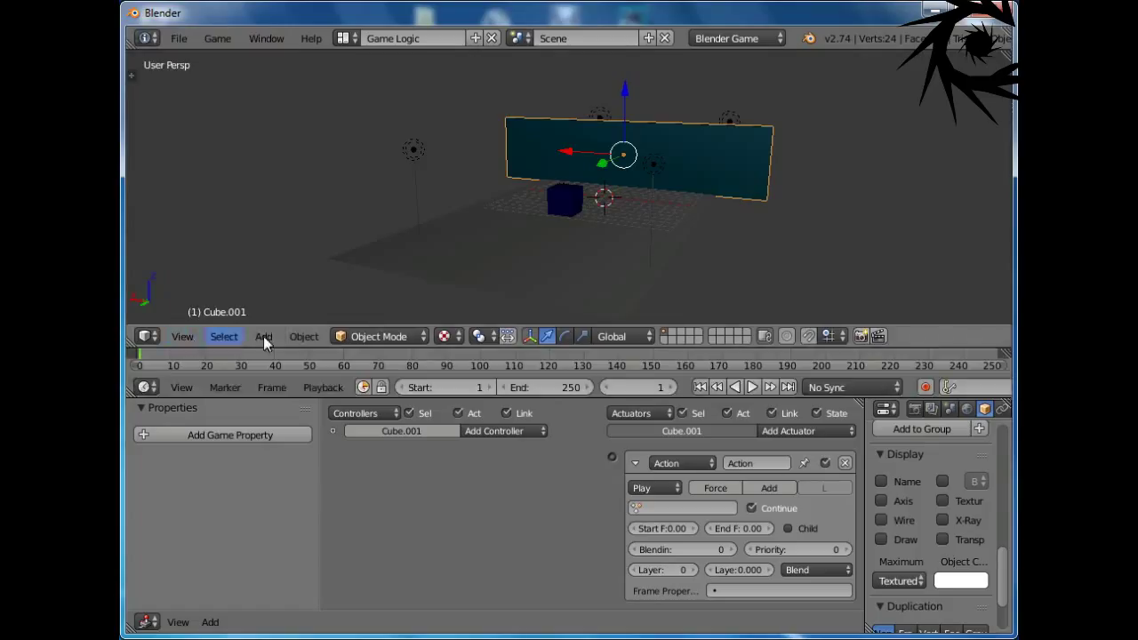
pyautogui.moveTo(392, 349); pyautogui.dragTo(395, 338)
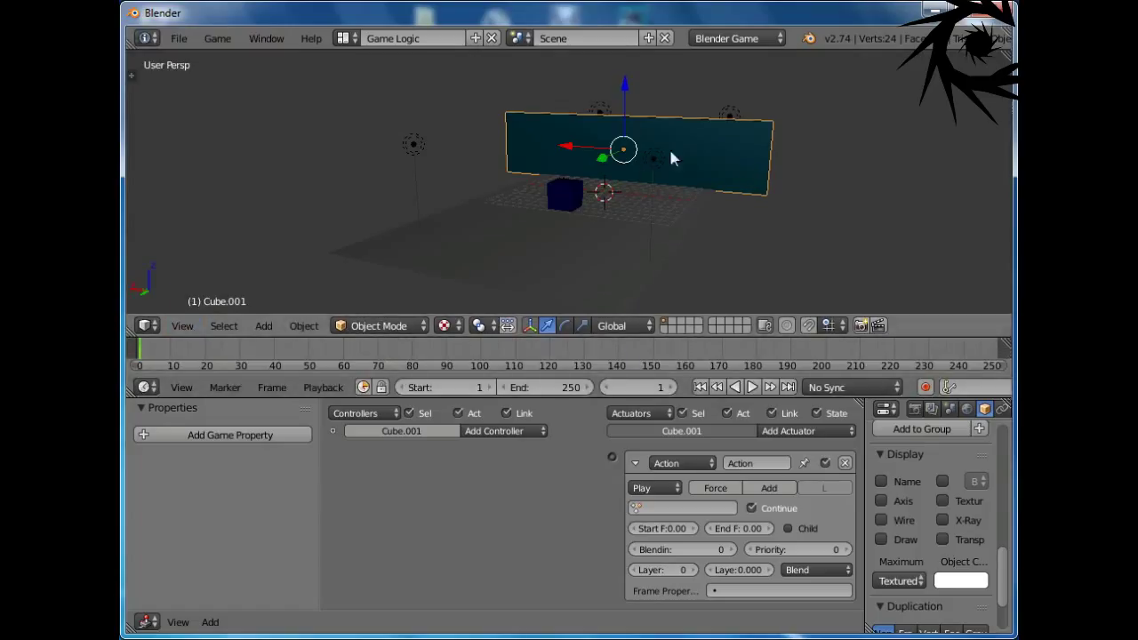
# Step: Set the active keying set to LocRotScale and insert a keyframe for the wall at frame 1
pyautogui.scroll(-3, 880, 386)
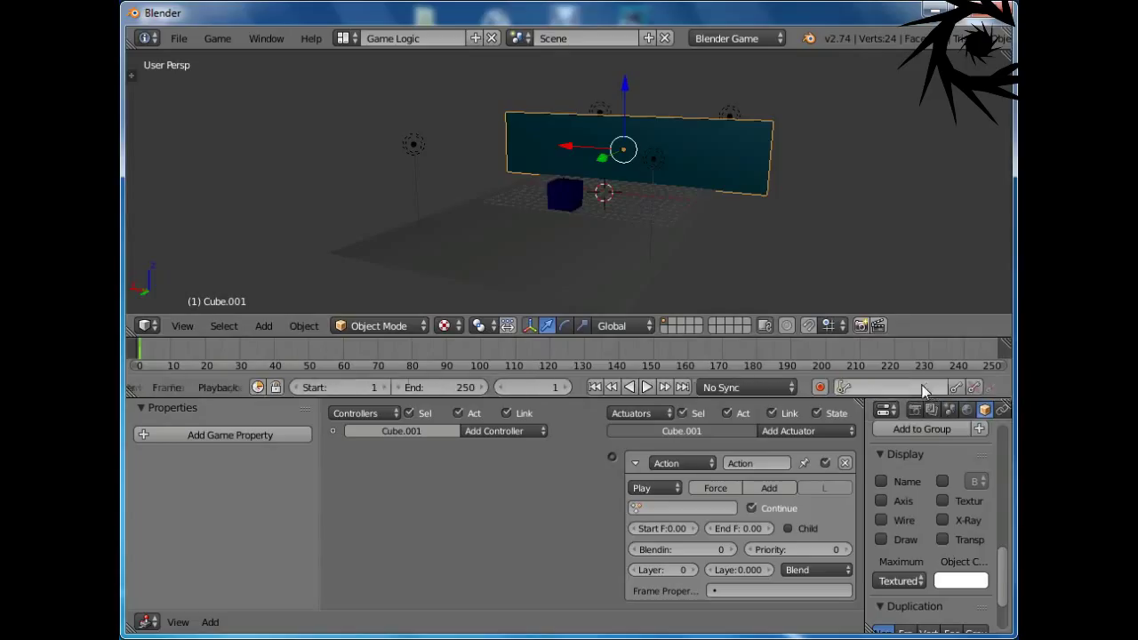
pyautogui.click(861, 386)
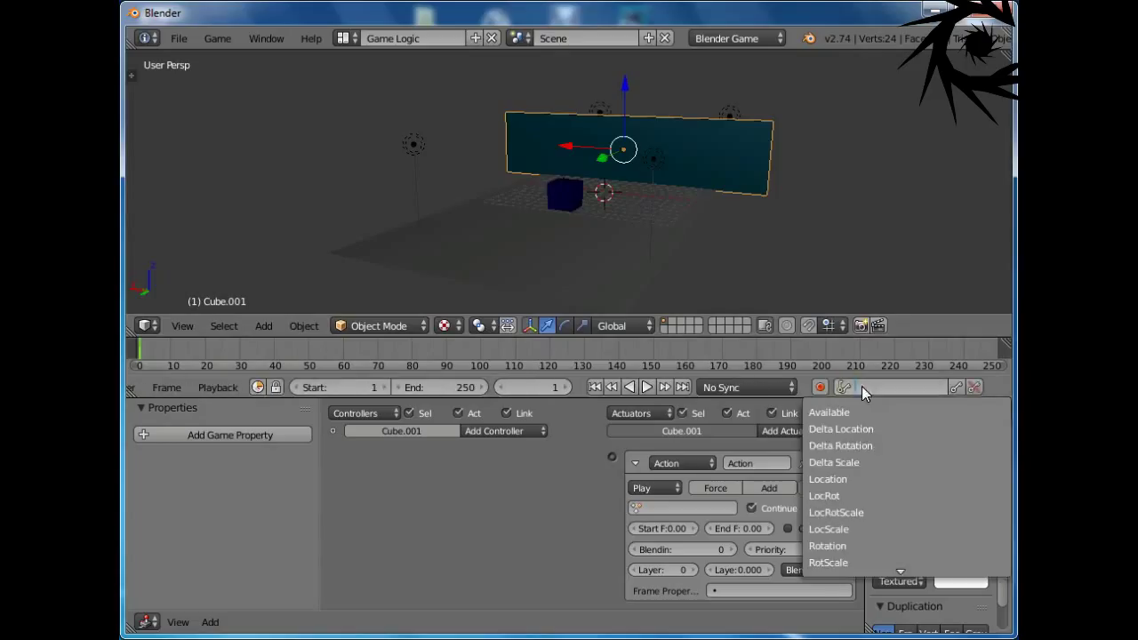
pyautogui.click(871, 512)
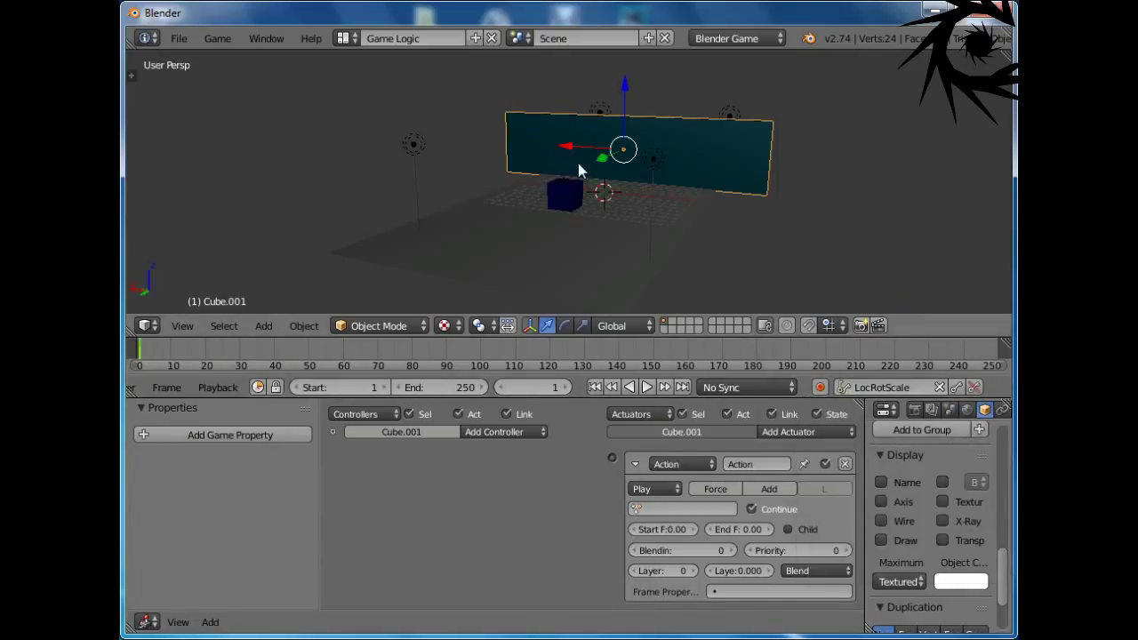
pyautogui.press('i')
# Step: At frame 30, raise the wall along Z above the ground and insert a LocRotScale keyframe
pyautogui.moveTo(190, 354); pyautogui.dragTo(240, 352)
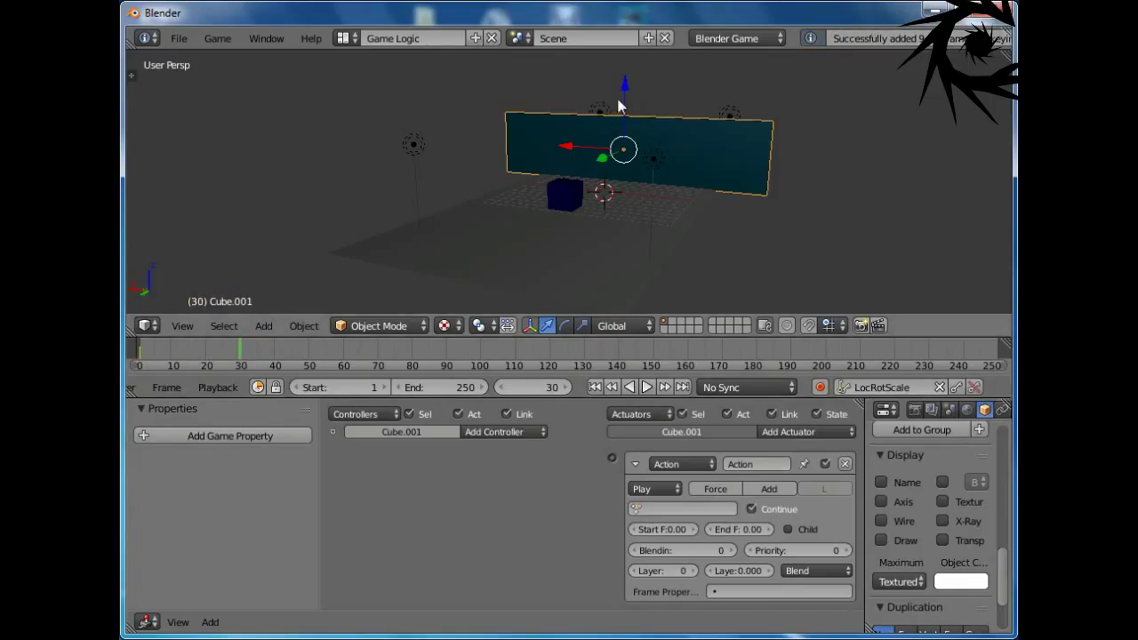
pyautogui.moveTo(627, 85); pyautogui.dragTo(627, 304)
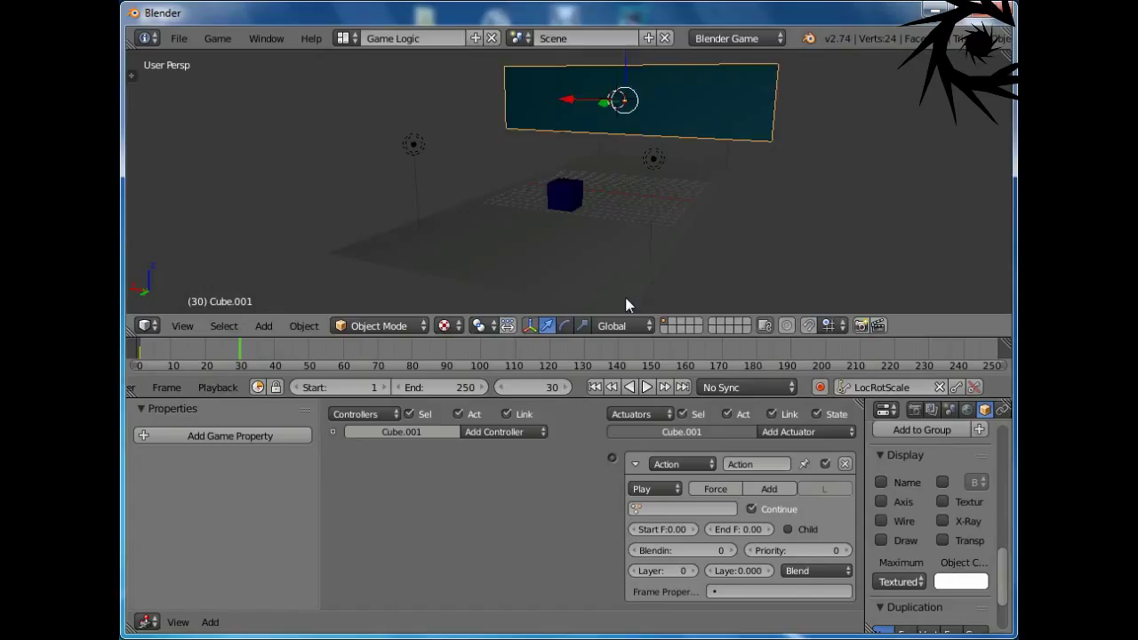
pyautogui.moveTo(726, 104); pyautogui.dragTo(643, 168, button='middle')
pyautogui.press('i')
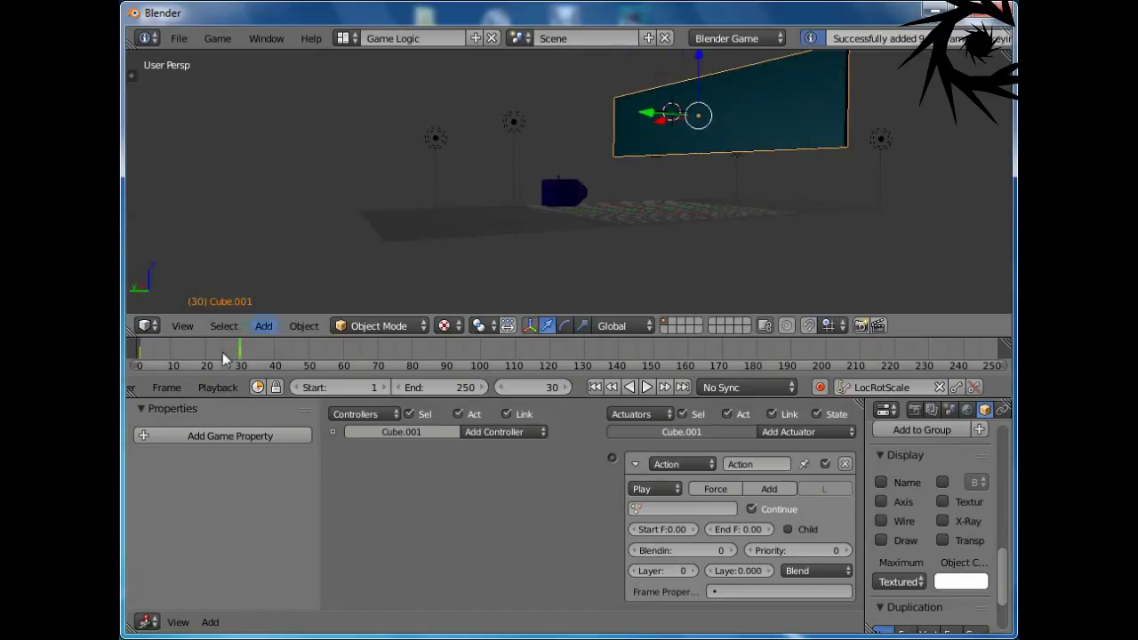
# Step: At frame 80, lower the wall back to ground level and insert a LocRotScale keyframe
pyautogui.moveTo(133, 356); pyautogui.dragTo(255, 355)
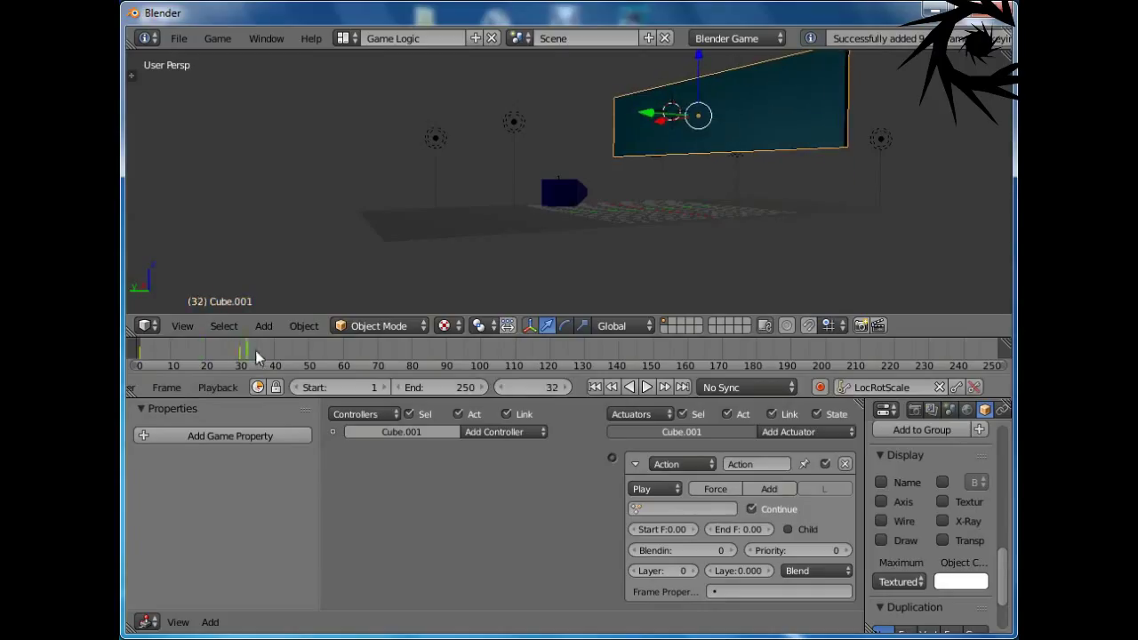
pyautogui.moveTo(361, 351); pyautogui.dragTo(412, 353)
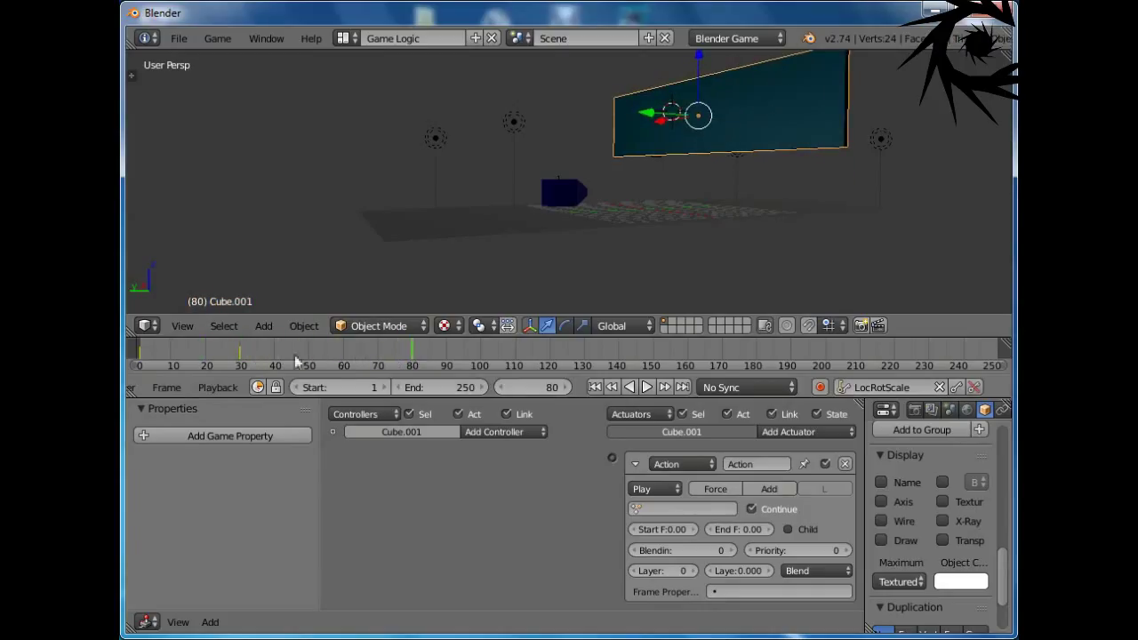
pyautogui.moveTo(141, 353); pyautogui.dragTo(414, 351)
pyautogui.press('r')
pyautogui.click(570, 257)
pyautogui.press('i')
# Step: Scrub and play the wall's animation to check its movement, stop it, and return to frame 1
pyautogui.moveTo(225, 354); pyautogui.dragTo(291, 348)
pyautogui.click(646, 387)
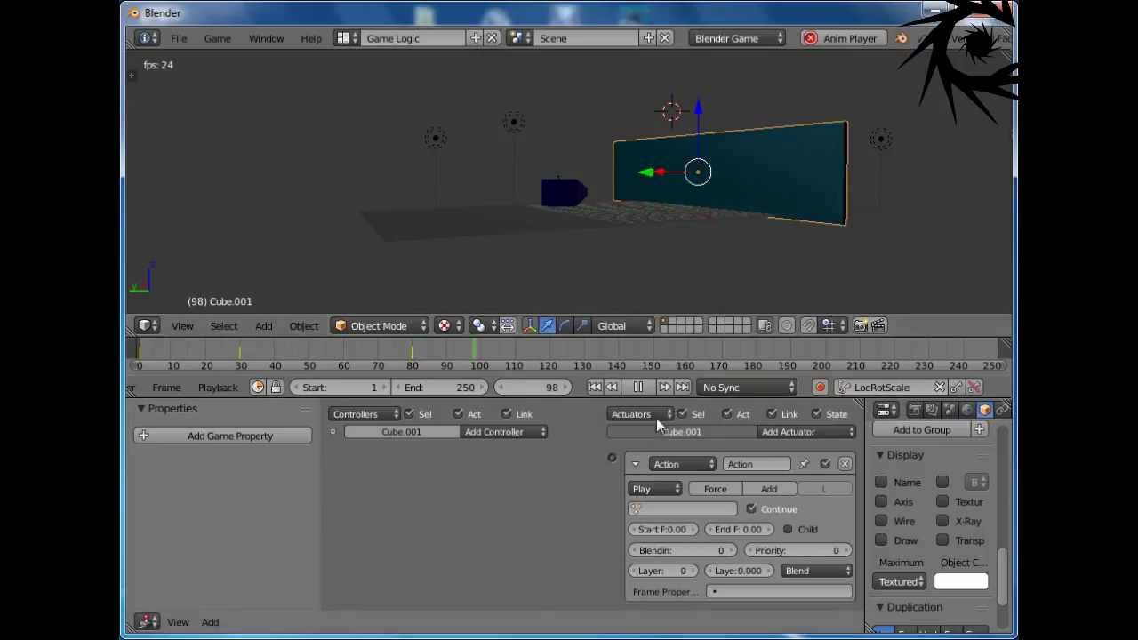
pyautogui.click(636, 388)
pyautogui.click(594, 388)
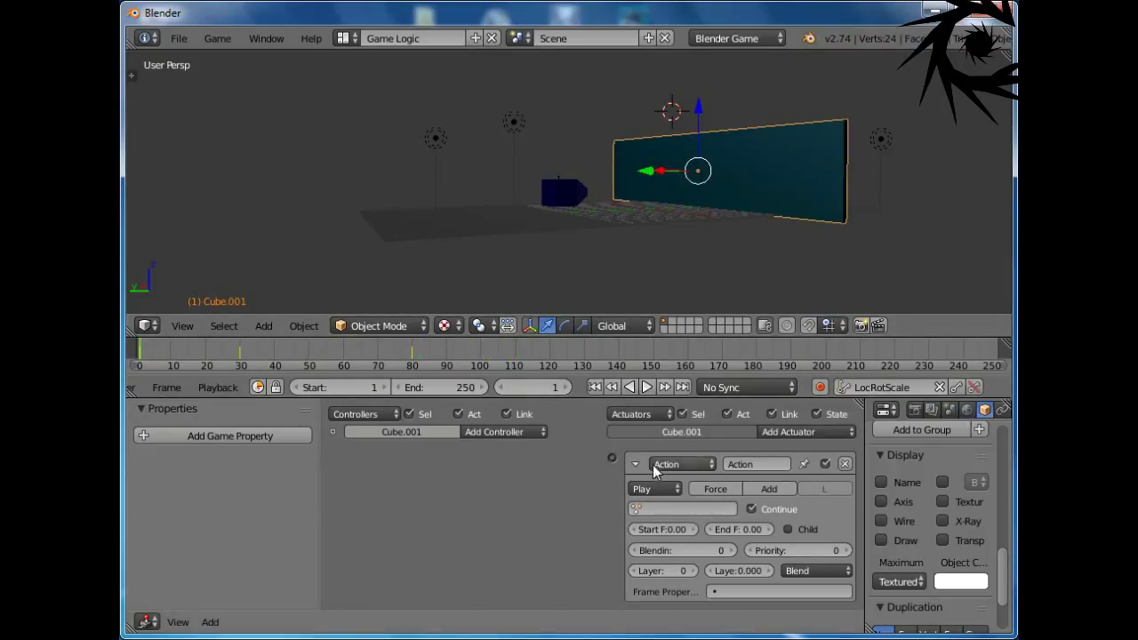
# Step: Add a second Action actuator to the wall and assign Cube.001Action to both Action actuators
pyautogui.click(799, 432)
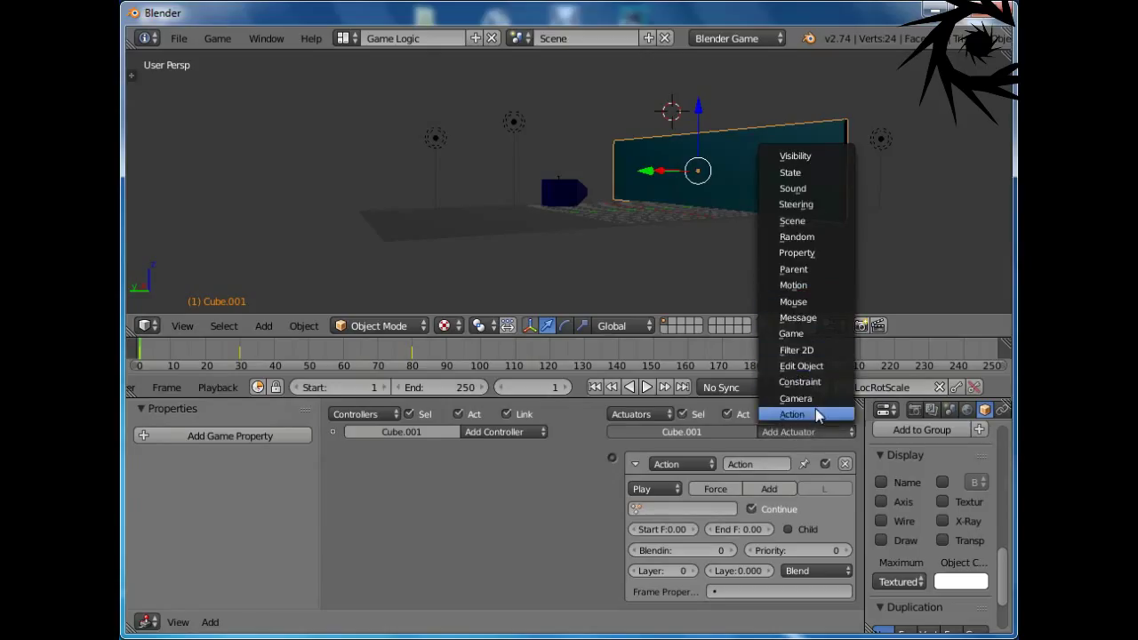
pyautogui.click(791, 414)
pyautogui.scroll(-2, 702, 488)
pyautogui.click(637, 475)
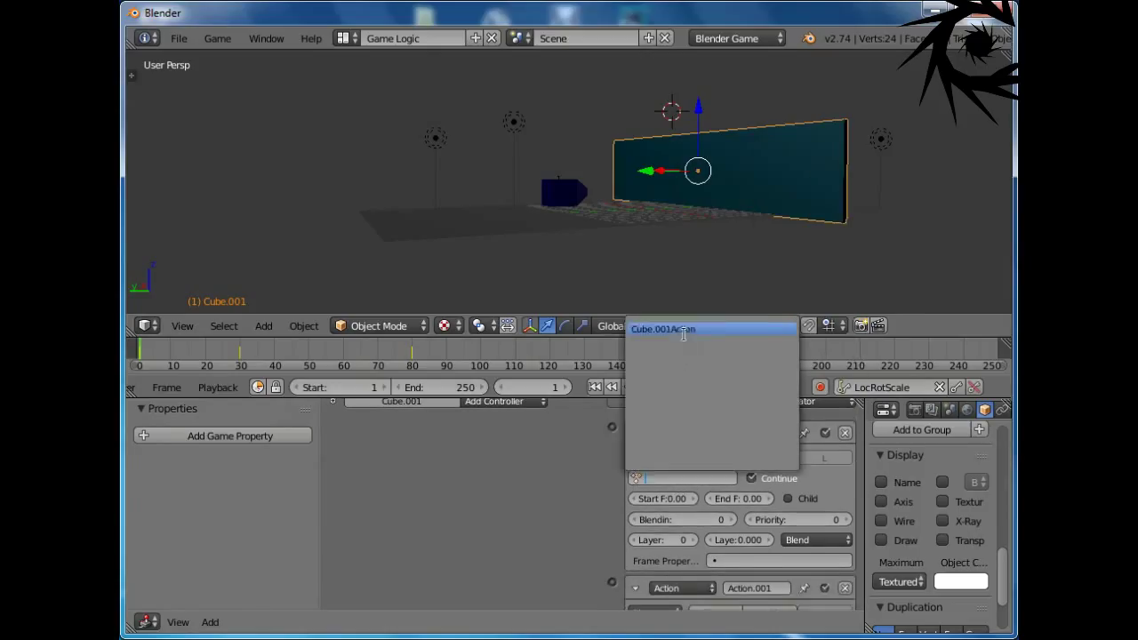
pyautogui.click(662, 329)
pyautogui.scroll(-2, 667, 578)
pyautogui.click(667, 585)
pyautogui.click(665, 437)
pyautogui.scroll(2, 615, 507)
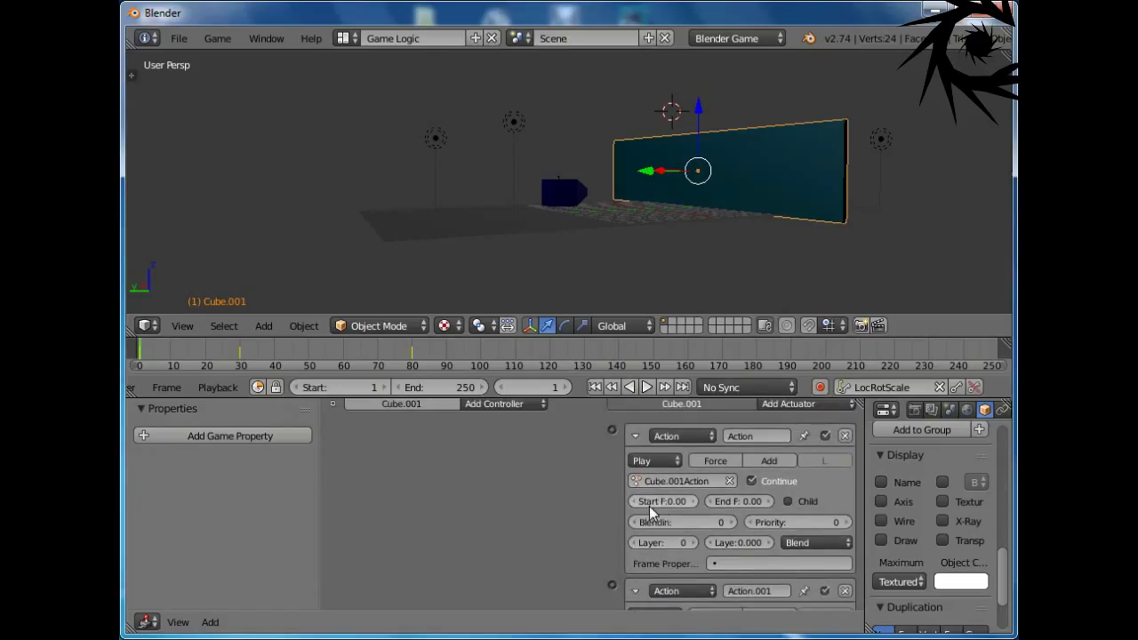
# Step: Set the first Action actuator's end frame to 30 and preview the wall's motion in the viewport
pyautogui.click(730, 503)
pyautogui.write('30')
pyautogui.press('Return')
pyautogui.scroll(-4, 711, 525)
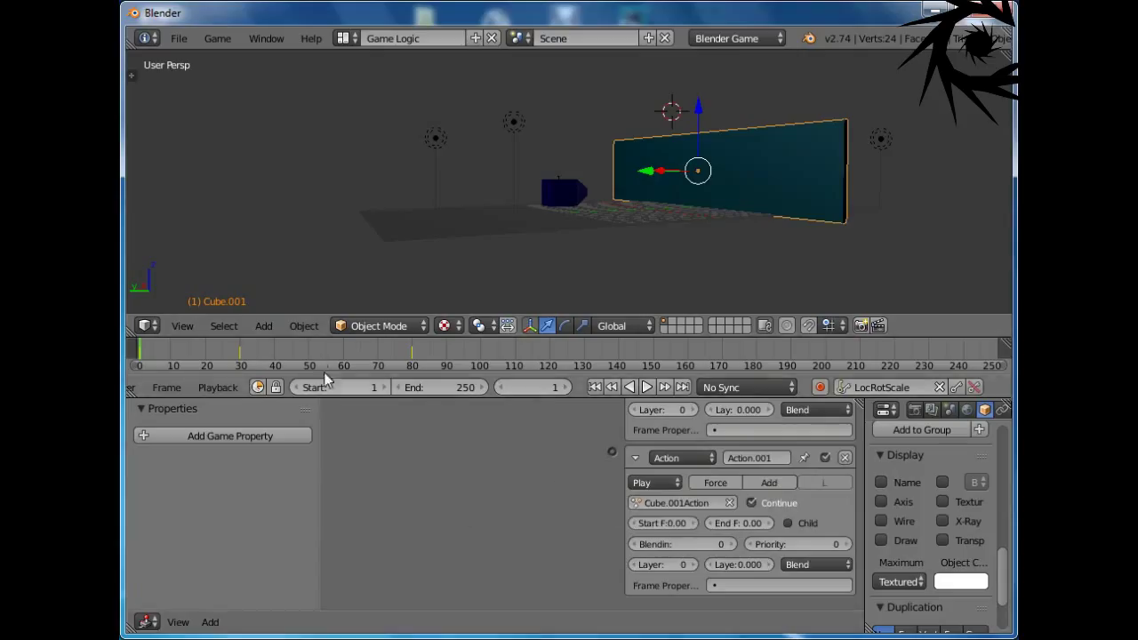
pyautogui.scroll(5, 591, 459)
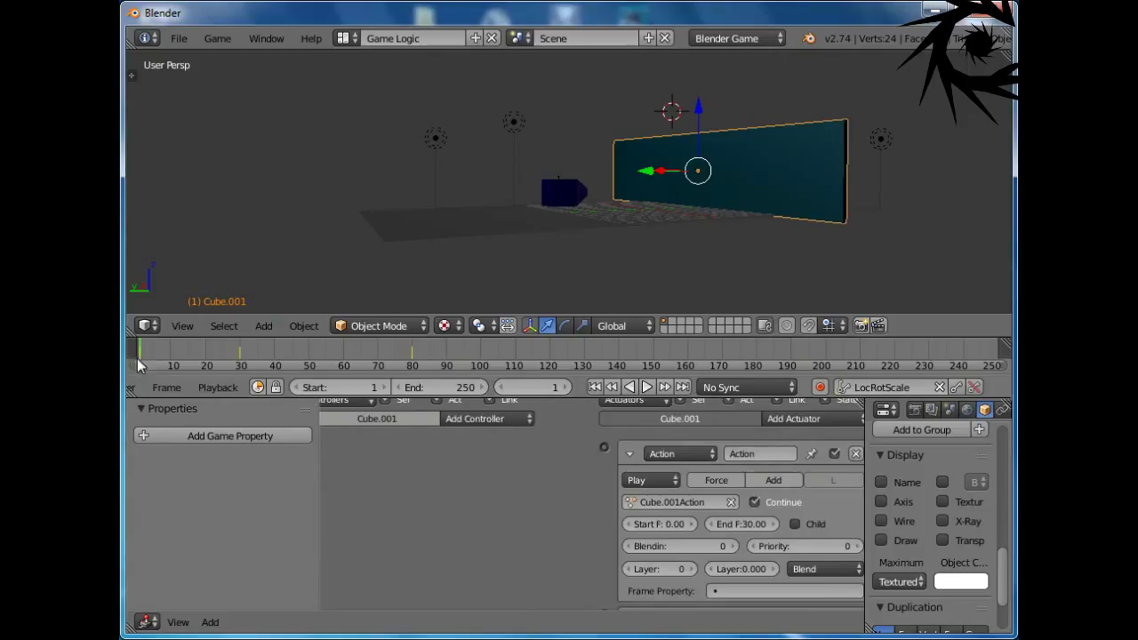
pyautogui.hotkey('alt', 'a')
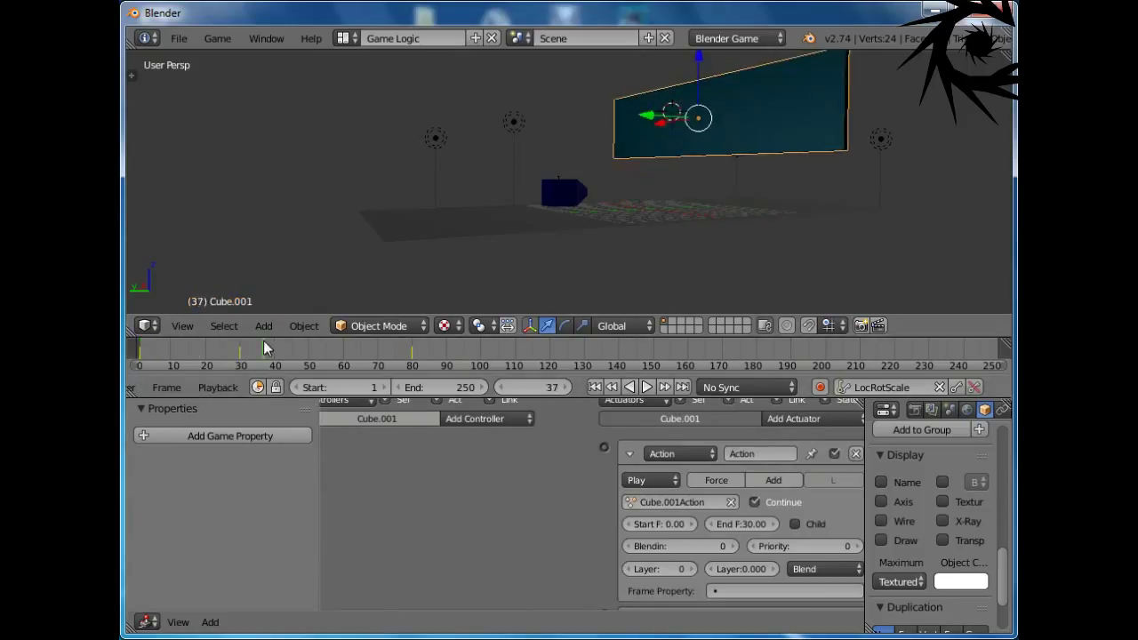
pyautogui.hotkey('alt', 'a')
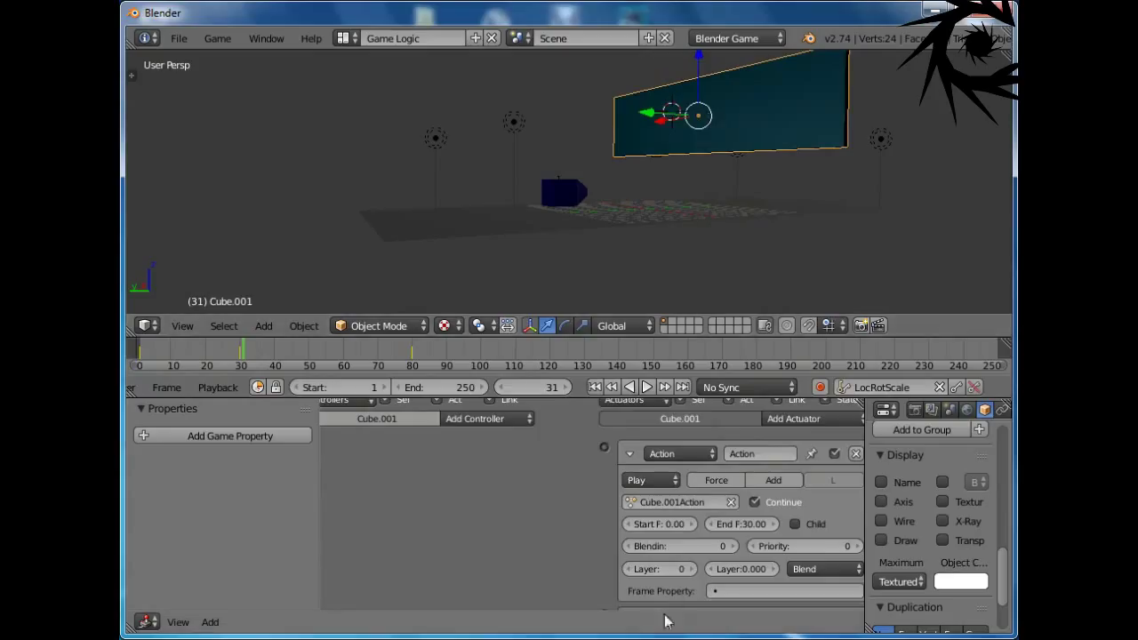
# Step: Set the second Action actuator's start frame to 30 and its end frame to 80
pyautogui.scroll(-4, 675, 516)
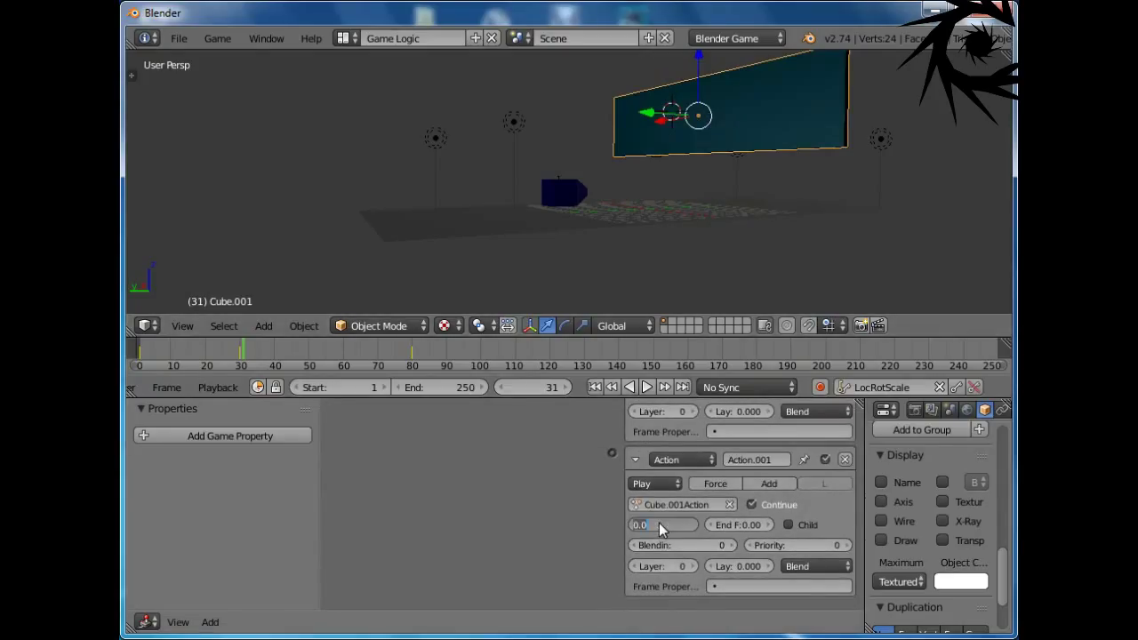
pyautogui.click(659, 524)
pyautogui.write('30')
pyautogui.press('Return')
pyautogui.click(752, 523)
pyautogui.write('80')
pyautogui.press('Return')
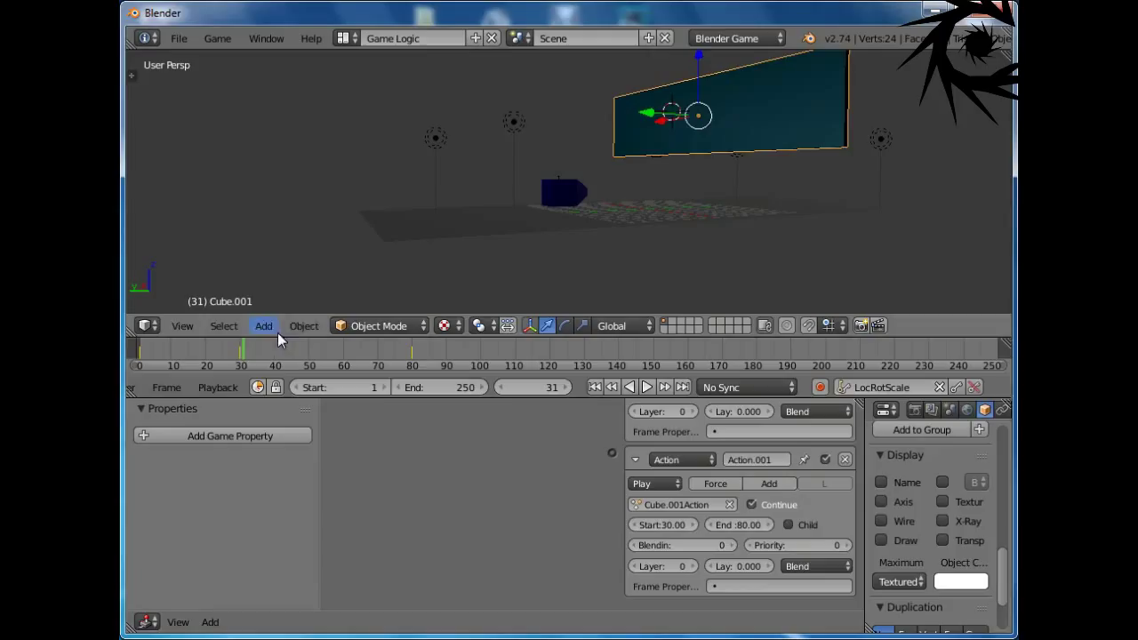
# Step: Return the timeline to frame 1 and collapse both of the wall's Action actuators
pyautogui.moveTo(242, 352); pyautogui.dragTo(140, 355)
pyautogui.moveTo(589, 456); pyautogui.dragTo(604, 584, button='middle')
pyautogui.click(661, 441)
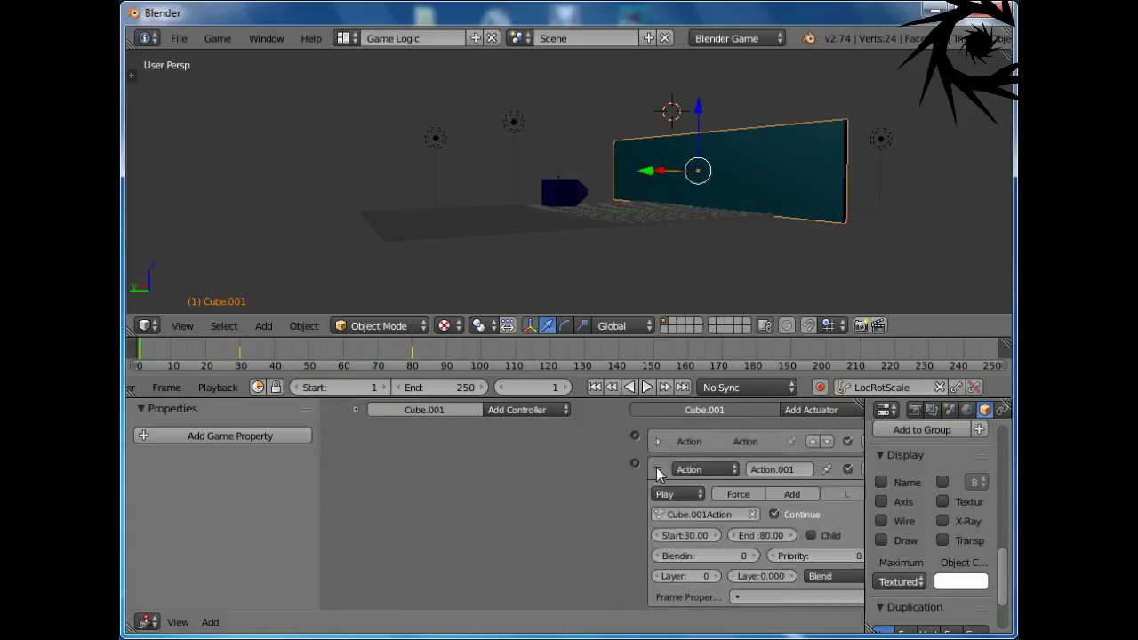
pyautogui.click(657, 469)
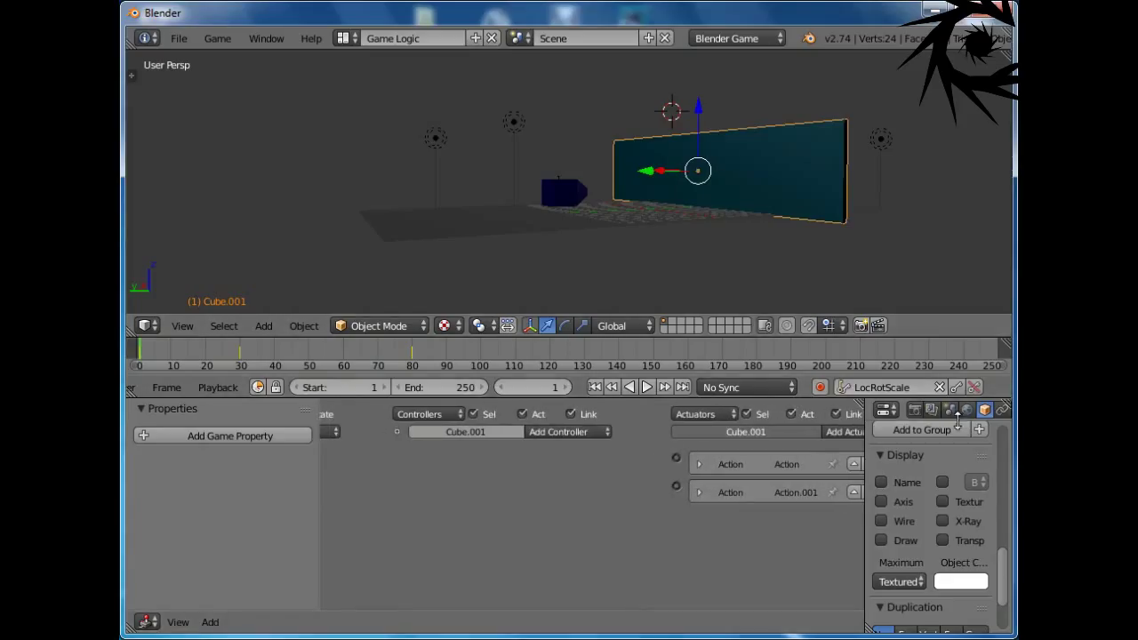
# Step: Rename the wall object as kapı
pyautogui.scroll(-2, 925, 410)
pyautogui.scroll(5, 897, 520)
pyautogui.scroll(5, 906, 497)
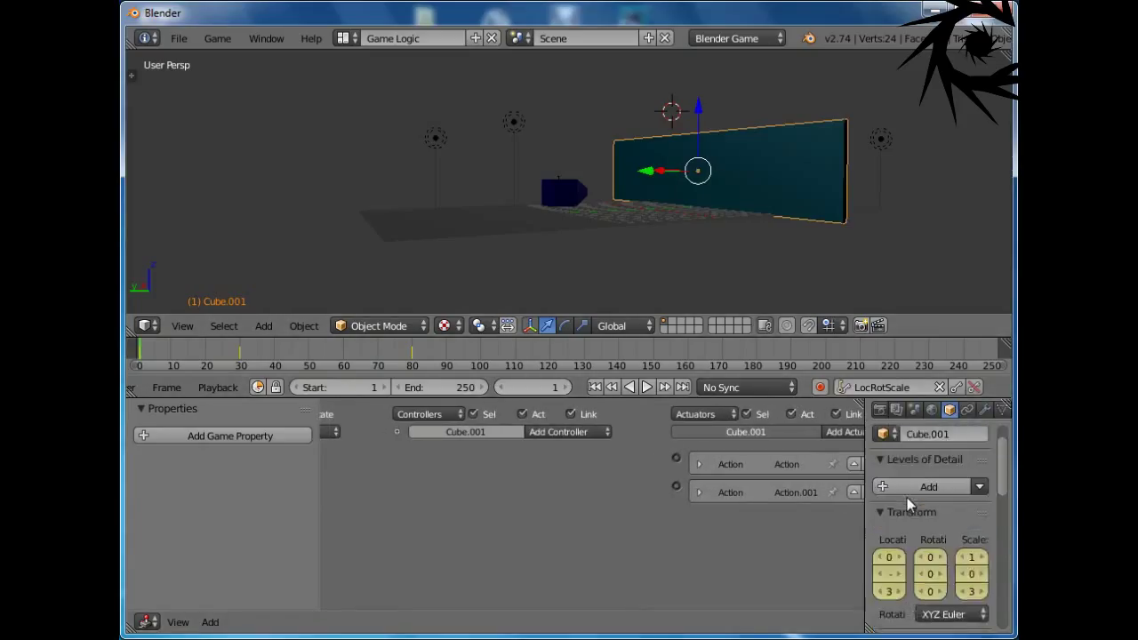
pyautogui.click(939, 468)
pyautogui.write('k')
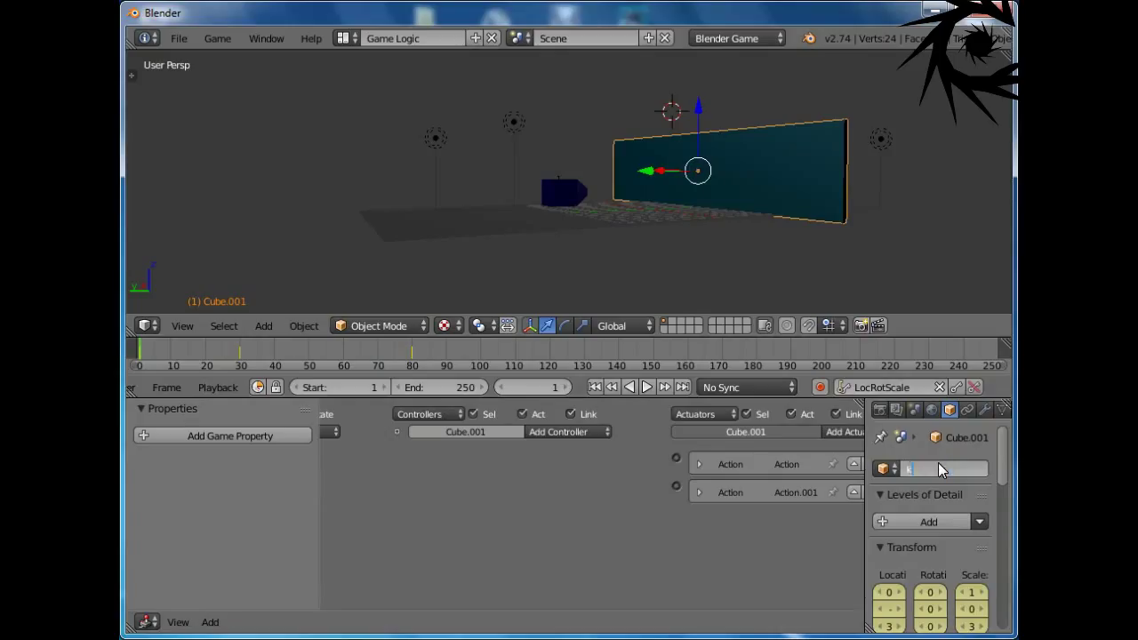
pyautogui.write('apı')
pyautogui.press('Return')
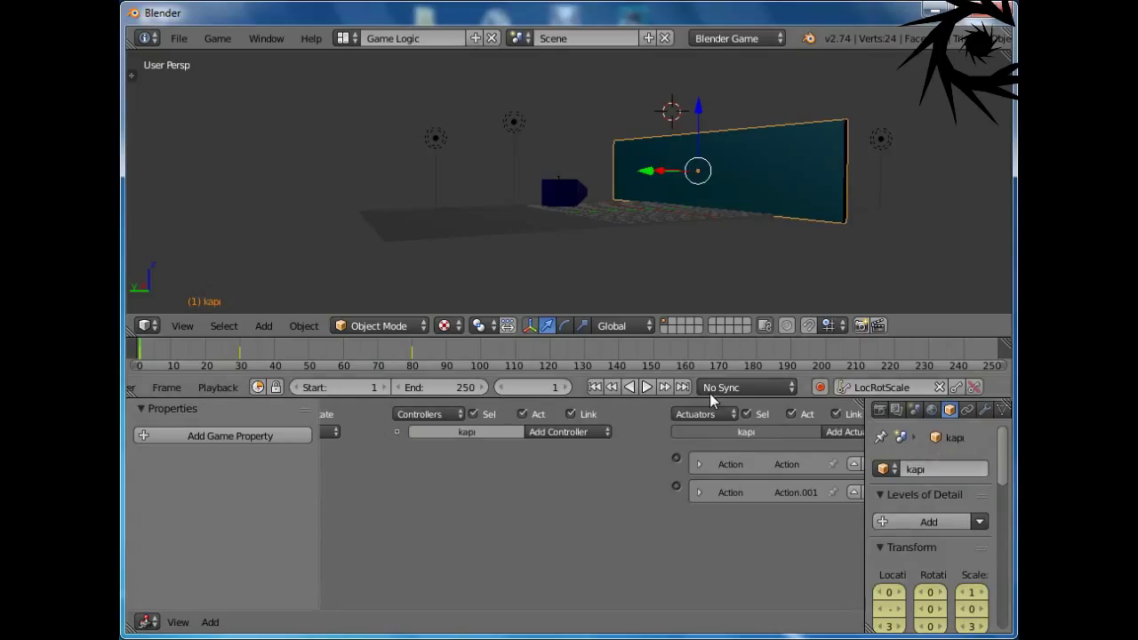
# Step: Select the player cube and rename the object as kare
pyautogui.rightClick(563, 193)
pyautogui.click(925, 468)
pyautogui.write('kare')
pyautogui.press('Return')
# Step: Add an Integer game property named kare to the player cube
pyautogui.moveTo(484, 528); pyautogui.dragTo(702, 548, button='middle')
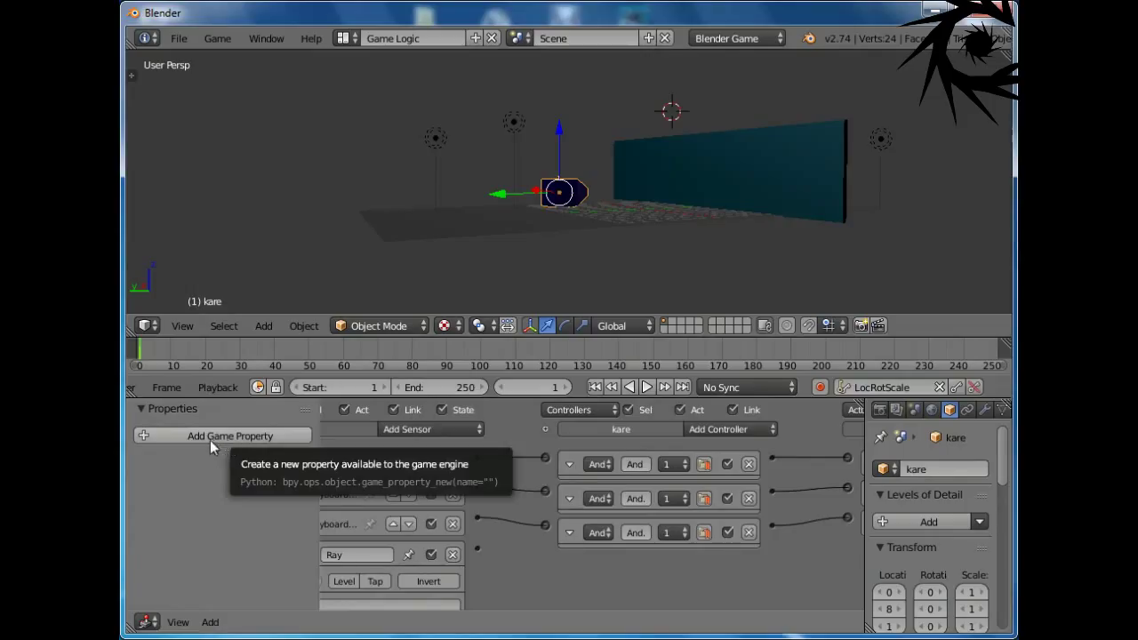
pyautogui.click(261, 438)
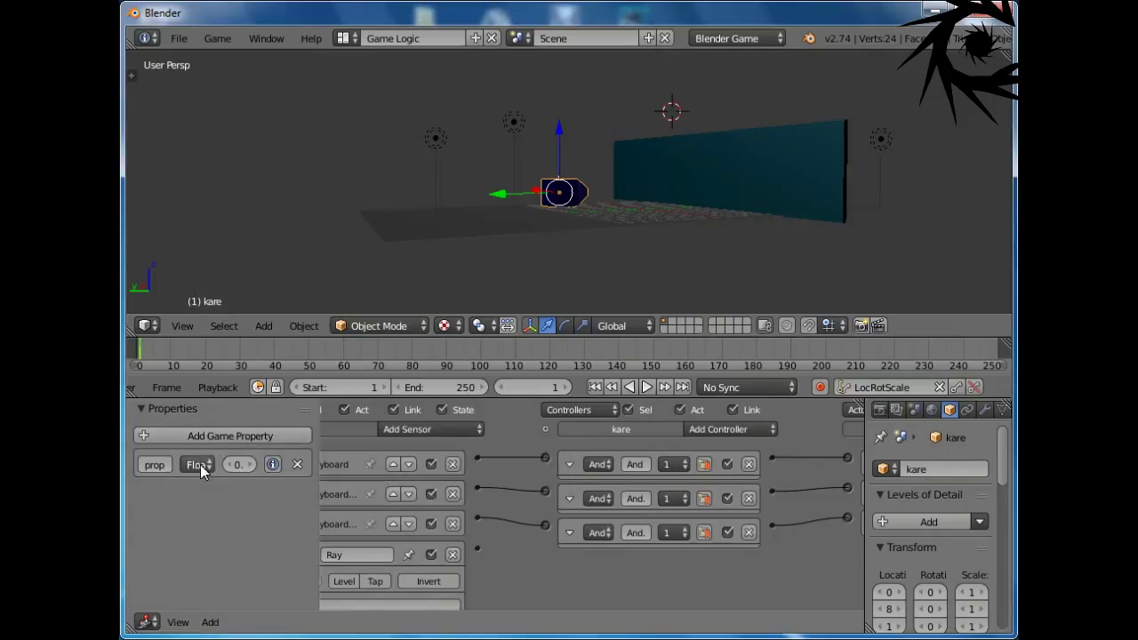
pyautogui.click(200, 464)
pyautogui.click(221, 424)
pyautogui.moveTo(317, 498); pyautogui.dragTo(414, 496)
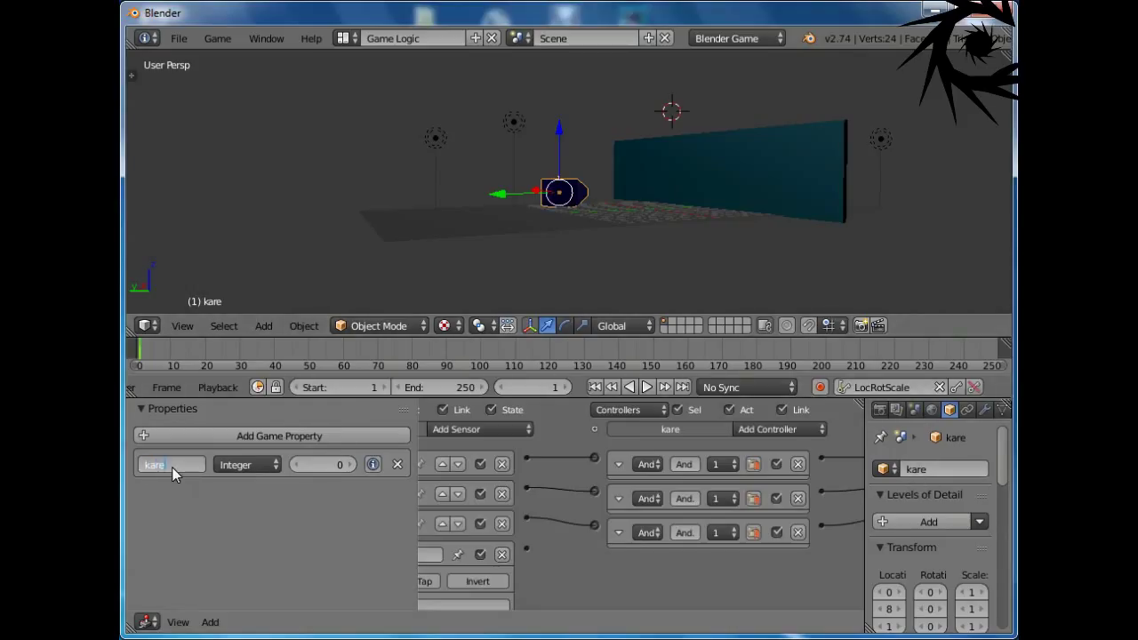
pyautogui.press('Return')
# Step: Select the wall and add an Integer game property named kapı to it
pyautogui.rightClick(754, 160)
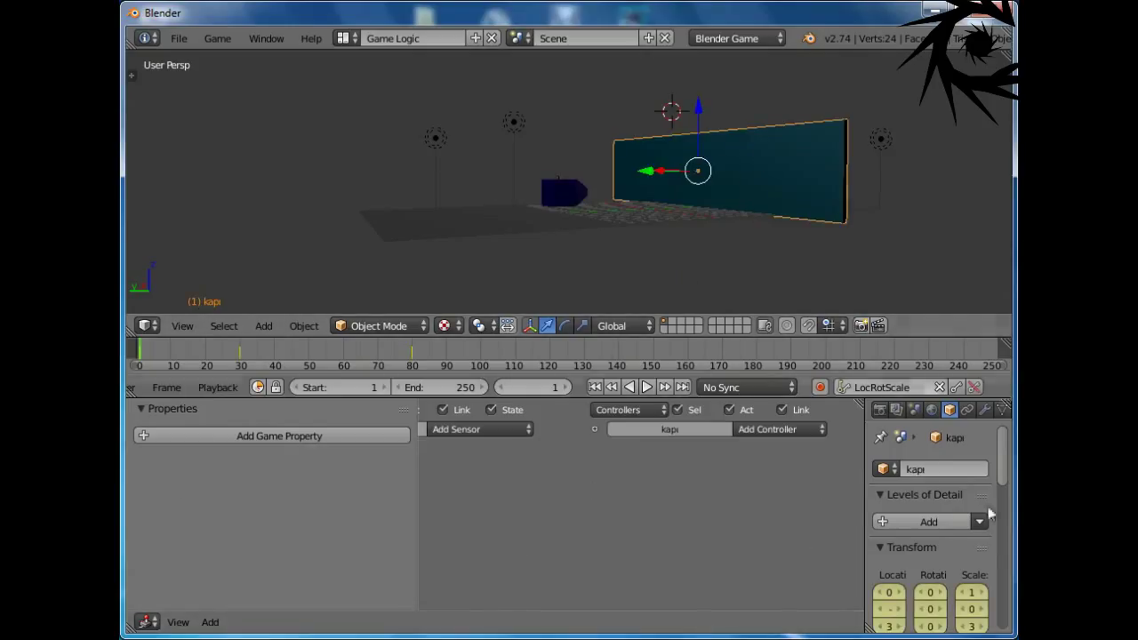
pyautogui.click(264, 435)
pyautogui.click(262, 464)
pyautogui.click(270, 423)
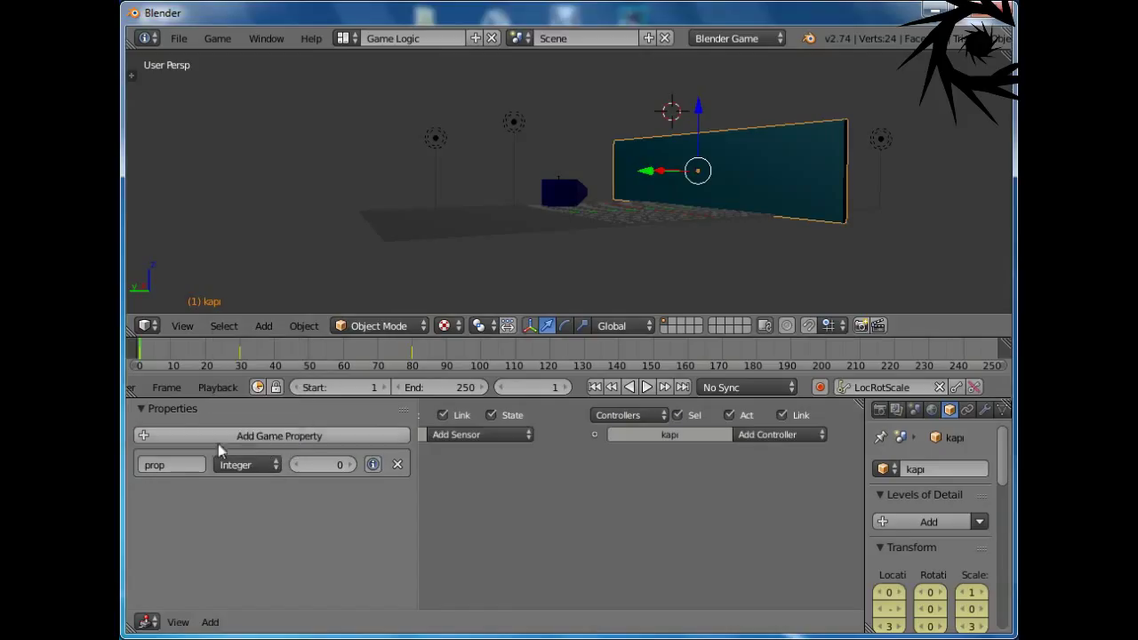
pyautogui.click(190, 466)
pyautogui.write('kapı')
pyautogui.press('Return')
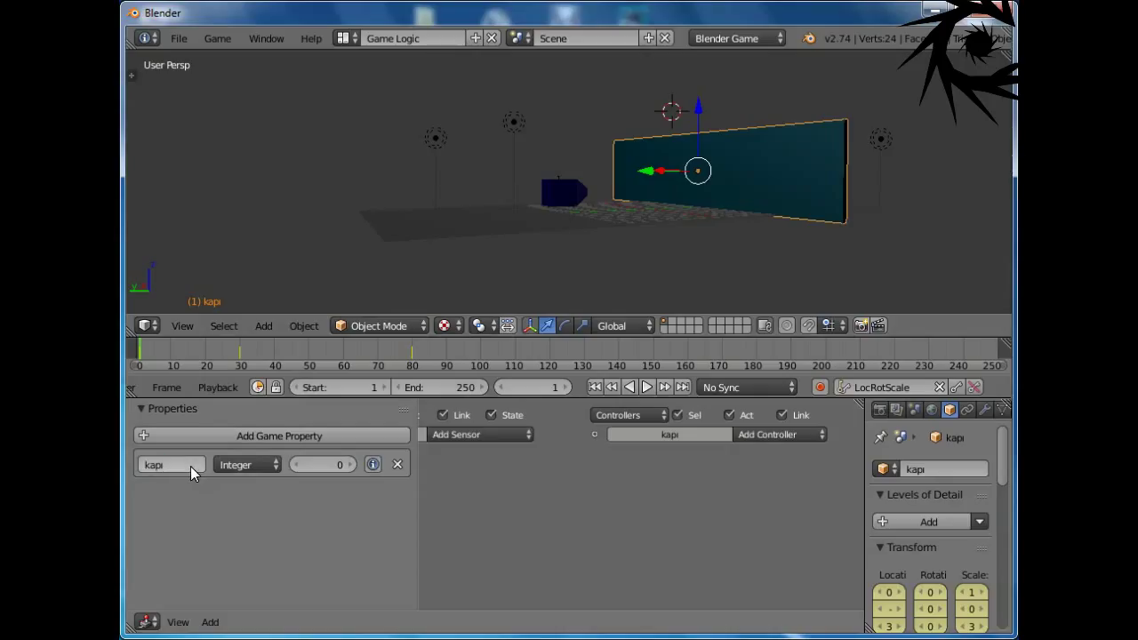
# Step: Add two And controllers to the wall's game logic
pyautogui.keyDown('ctrl'); pyautogui.hscroll(5, 661, 516); pyautogui.keyUp('ctrl')
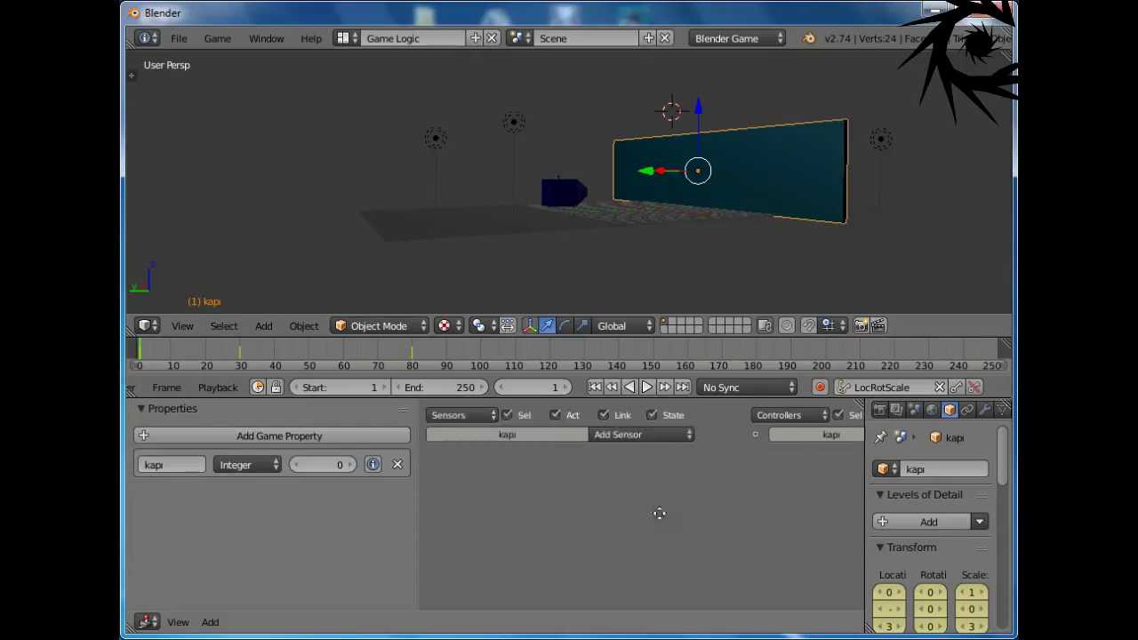
pyautogui.keyDown('ctrl'); pyautogui.hscroll(3, 747, 507); pyautogui.keyUp('ctrl')
pyautogui.keyDown('ctrl'); pyautogui.hscroll(-6, 667, 483); pyautogui.keyUp('ctrl')
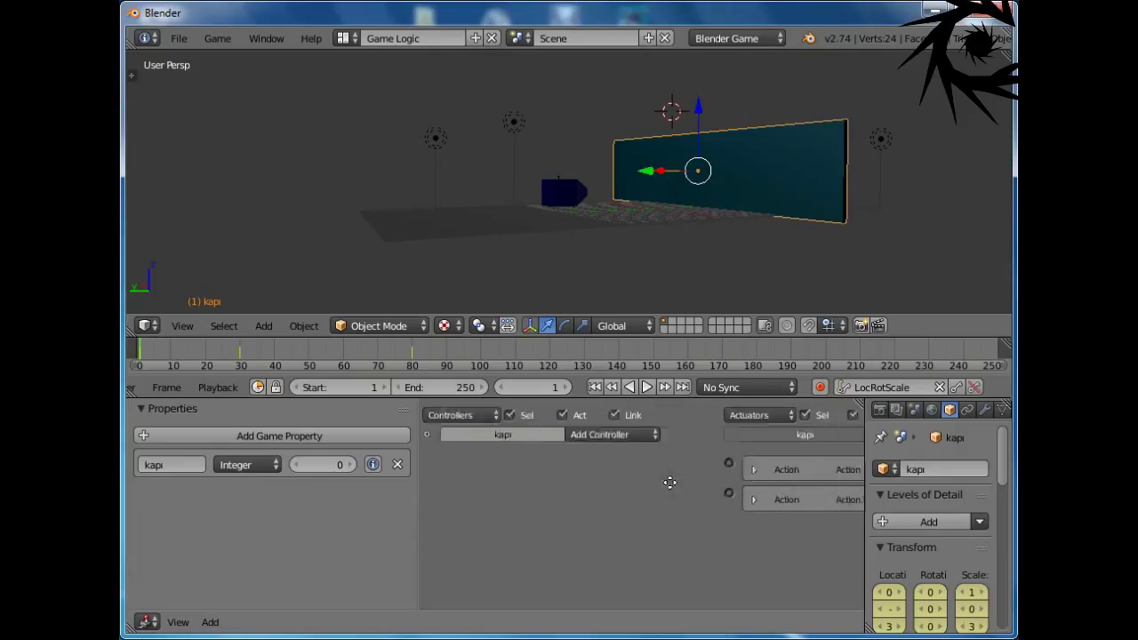
pyautogui.click(719, 427)
pyautogui.click(713, 442)
pyautogui.click(715, 435)
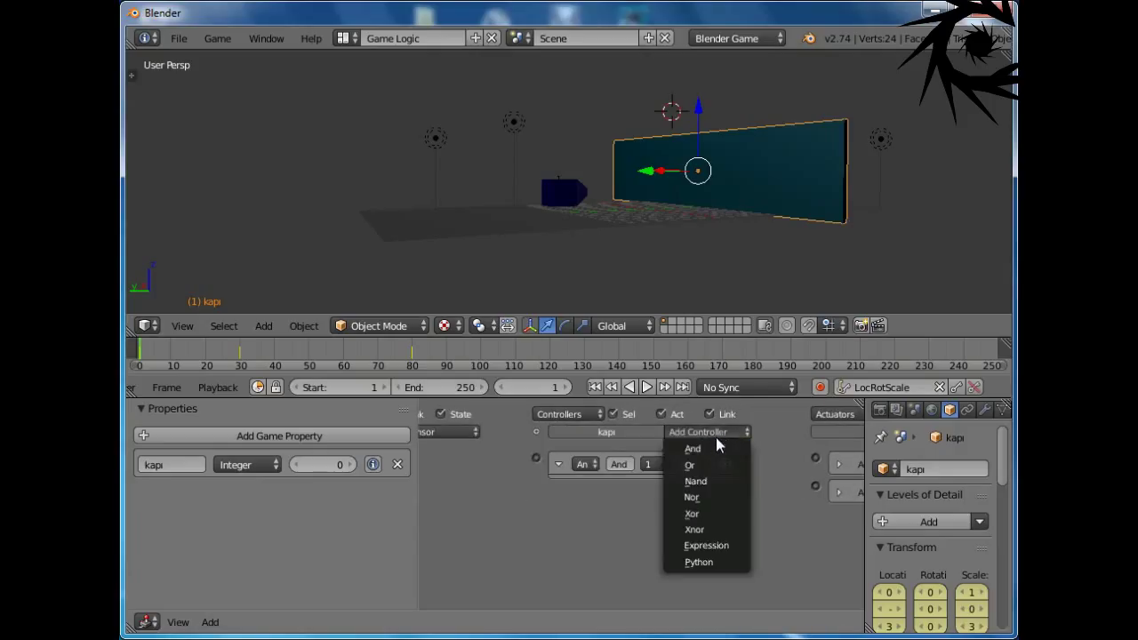
pyautogui.click(715, 442)
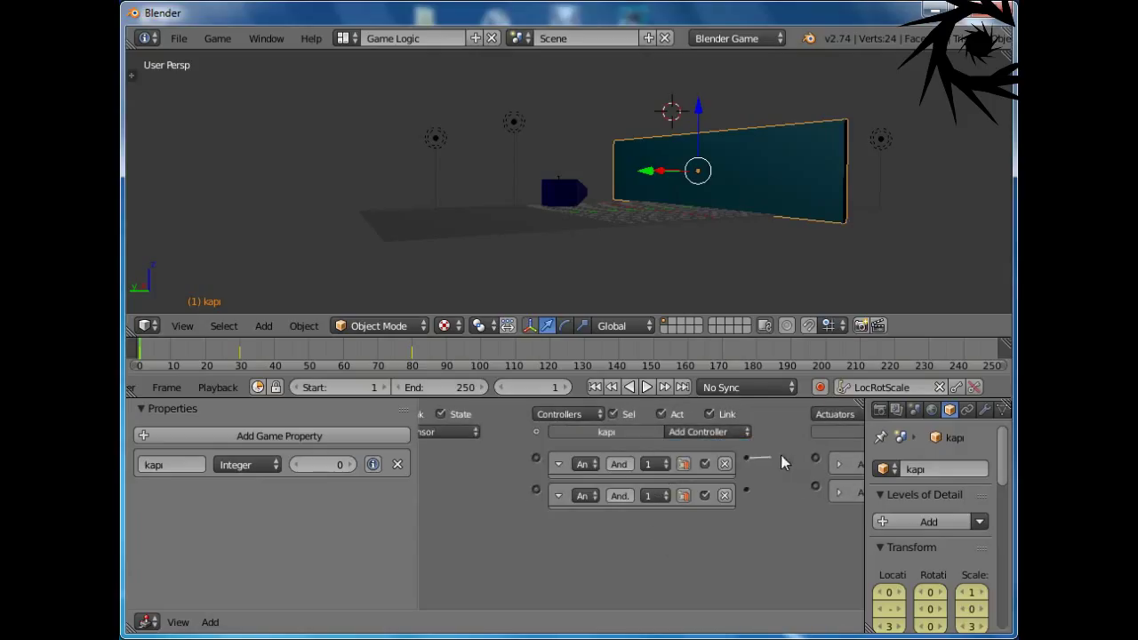
# Step: Link each And controller to its own Action actuator and hide the game properties region
pyautogui.moveTo(818, 456); pyautogui.dragTo(816, 457)
pyautogui.moveTo(773, 494); pyautogui.dragTo(819, 486)
pyautogui.moveTo(756, 534); pyautogui.dragTo(636, 533, button='middle')
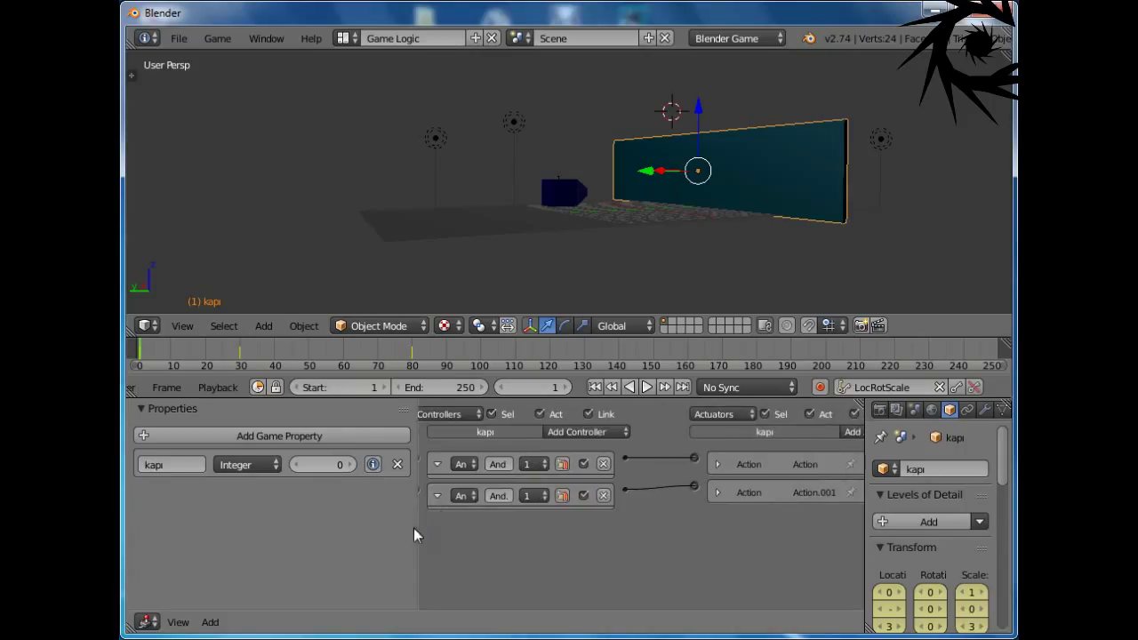
pyautogui.moveTo(416, 530); pyautogui.dragTo(127, 535)
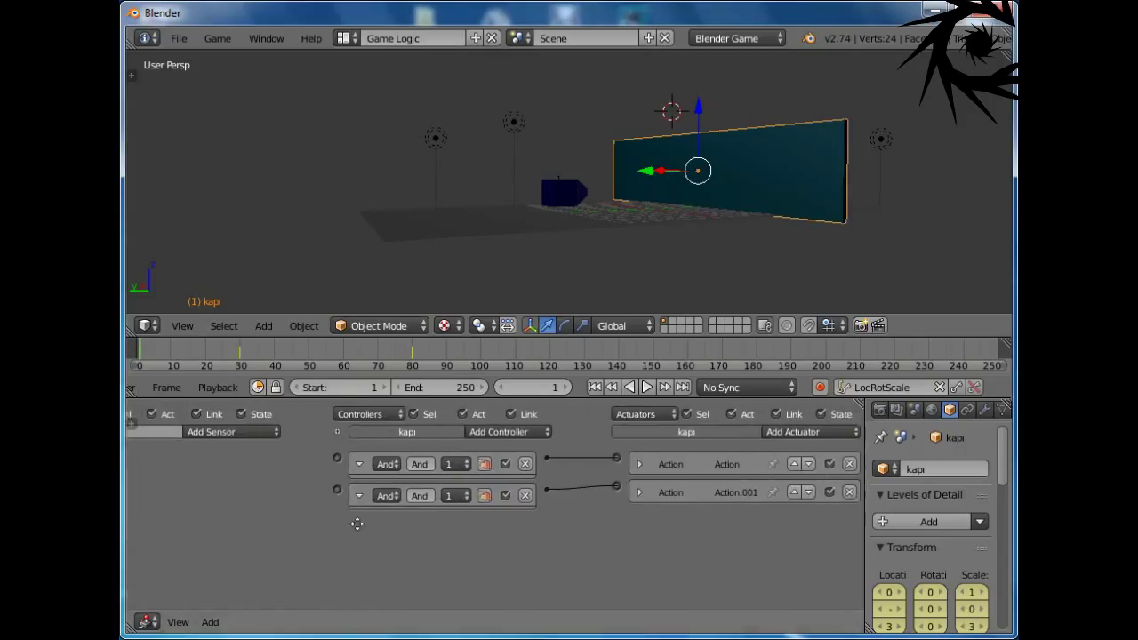
# Step: Select the kare cube and review its Ray sensor settings
pyautogui.rightClick(564, 194)
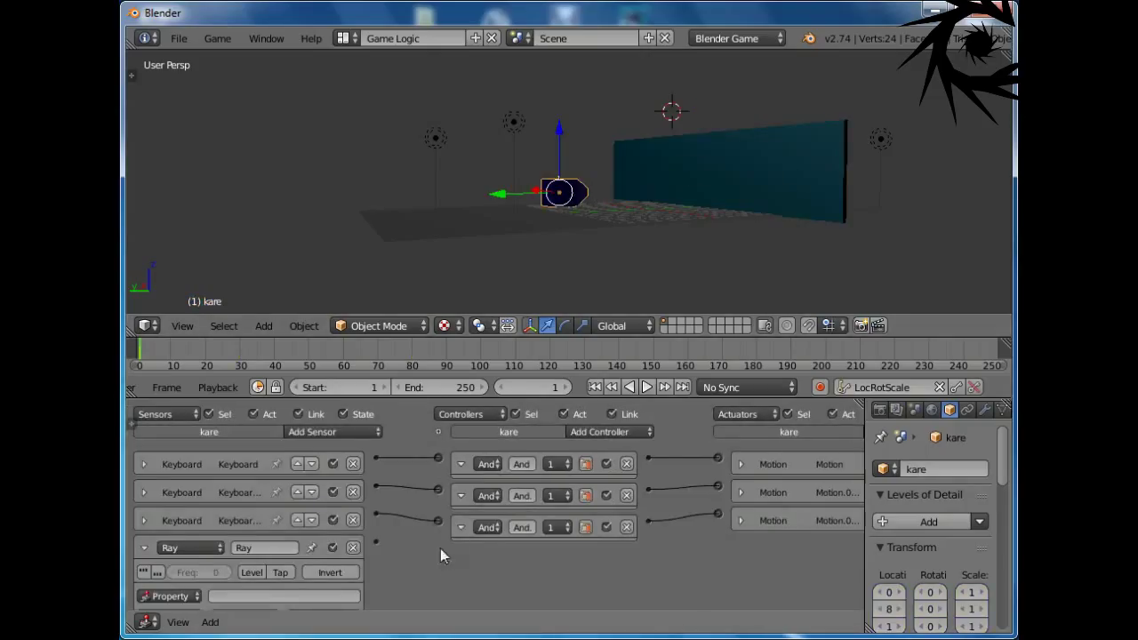
pyautogui.scroll(-1, 183, 564)
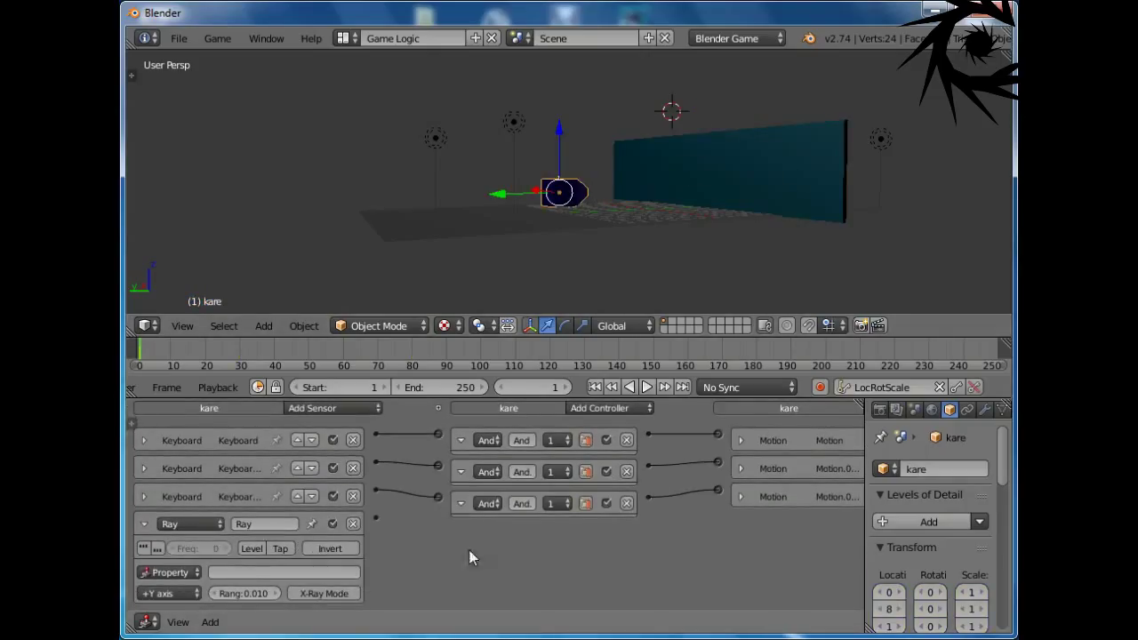
pyautogui.scroll(-1, 260, 536)
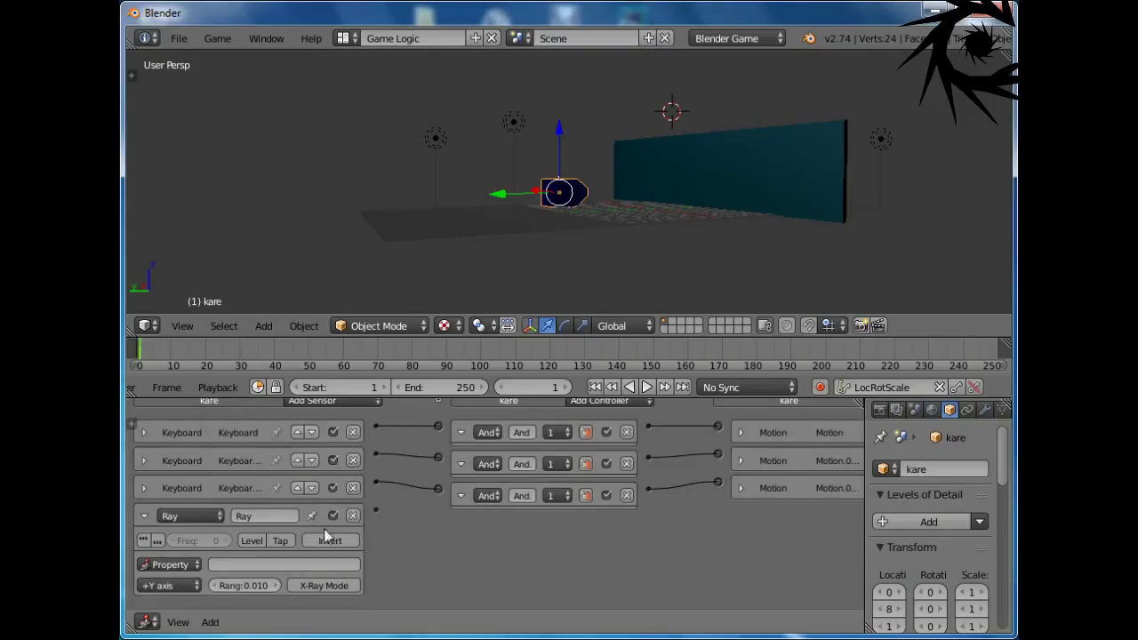
# Step: Try adding a second Ray sensor to the kare cube, and delete it again
pyautogui.click(144, 515)
pyautogui.click(318, 435)
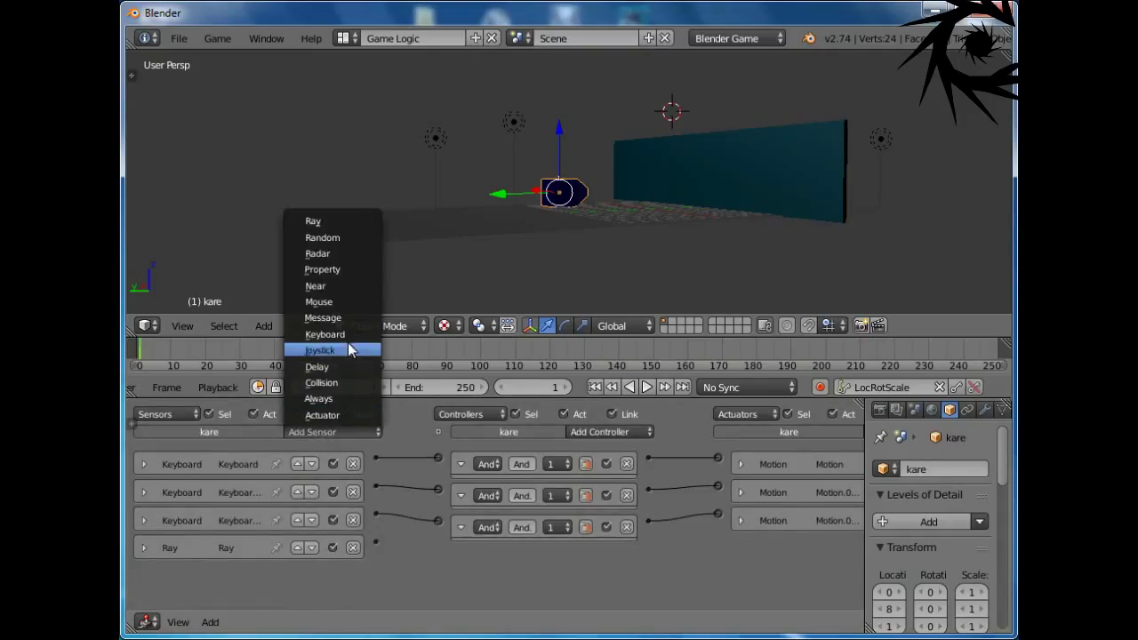
pyautogui.click(345, 223)
pyautogui.scroll(-2, 222, 498)
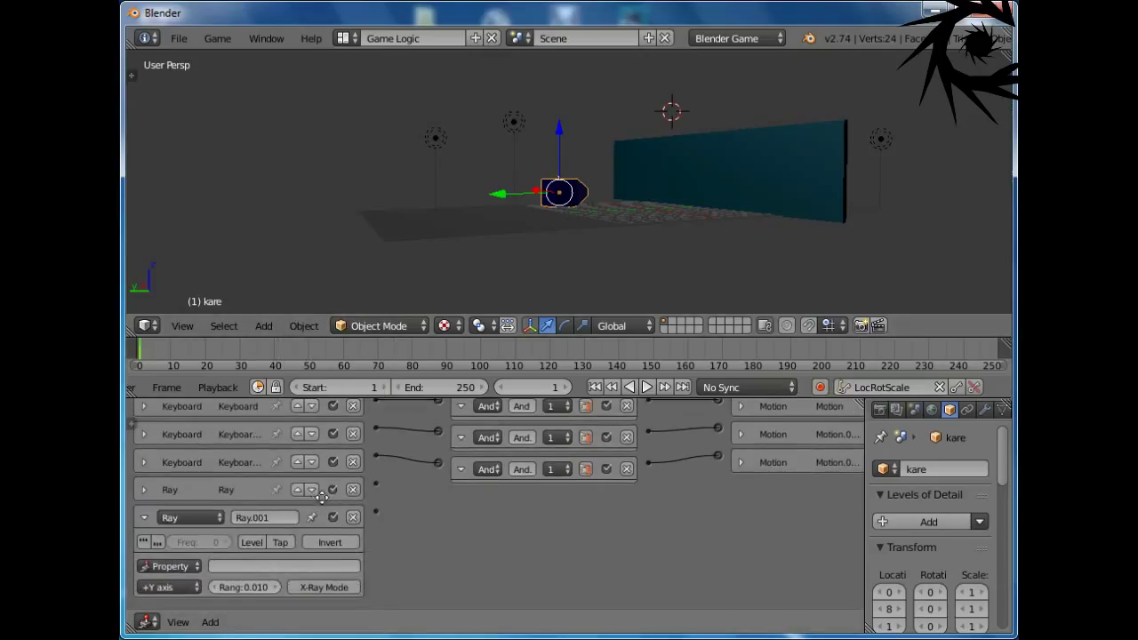
pyautogui.click(145, 515)
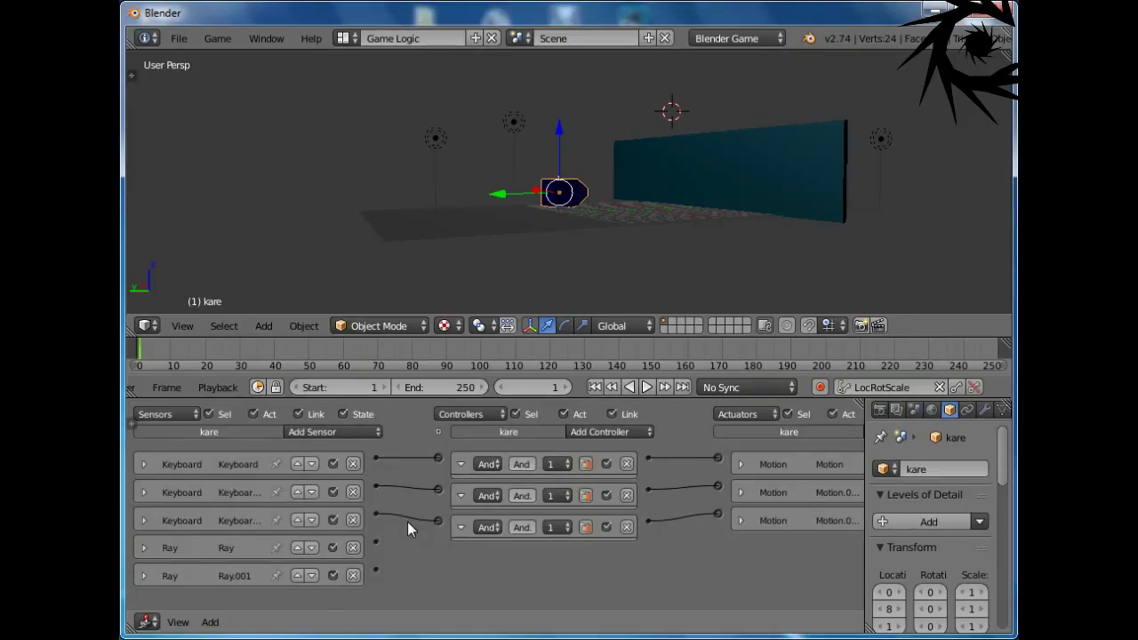
pyautogui.click(353, 575)
# Step: Expand the kare cube's Ray sensor to show its property, axis and range settings
pyautogui.click(144, 549)
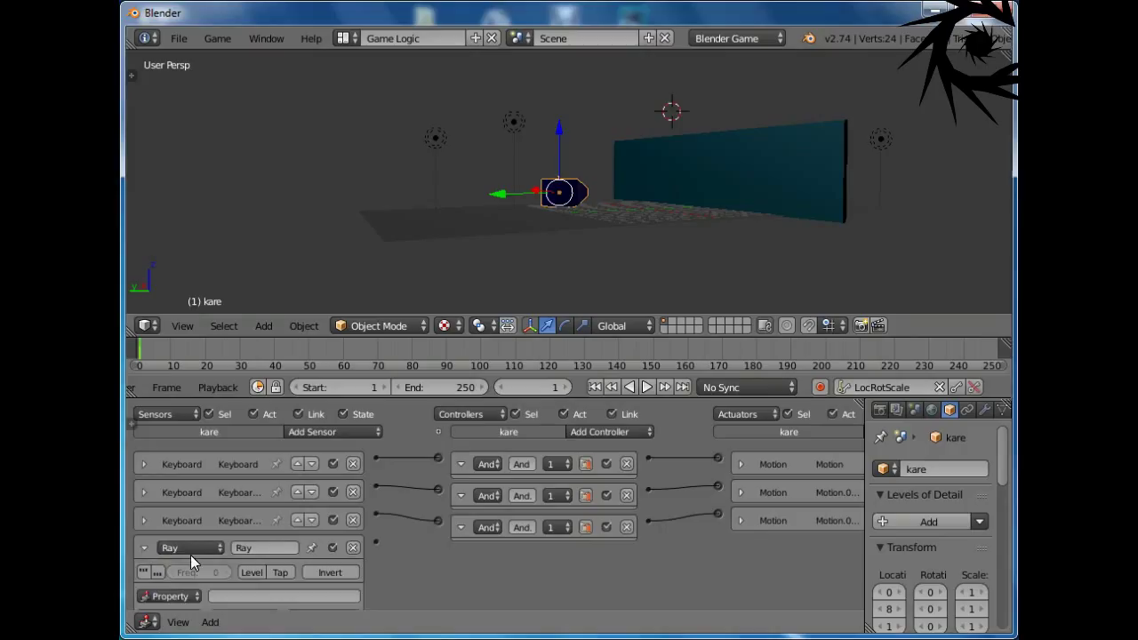
pyautogui.scroll(-2, 323, 578)
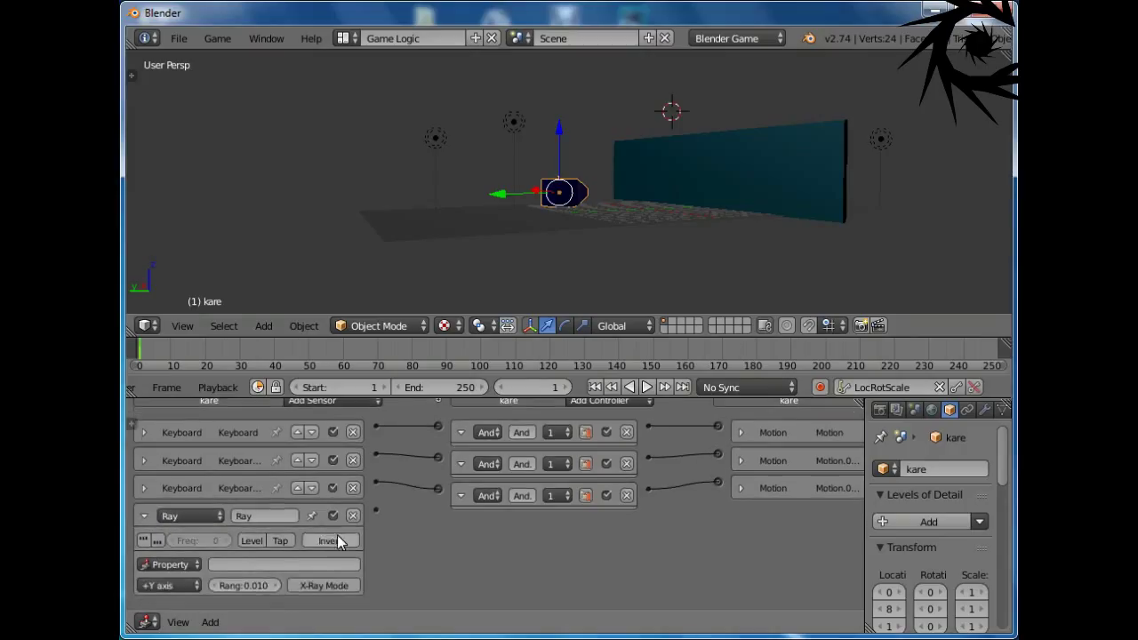
pyautogui.moveTo(421, 526); pyautogui.dragTo(411, 550, button='middle')
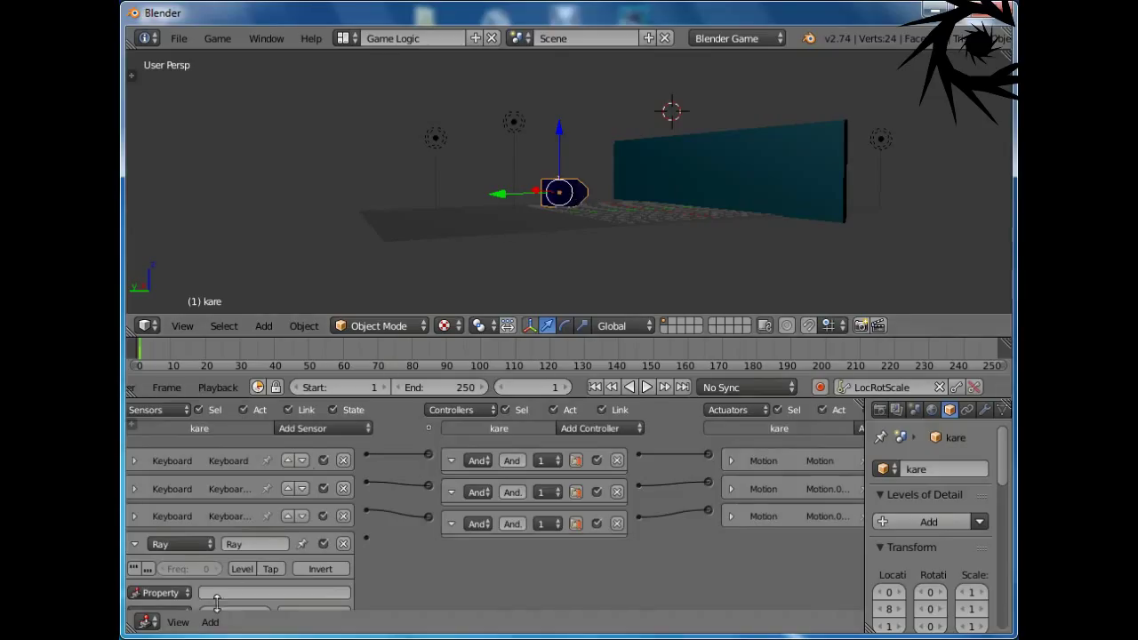
pyautogui.moveTo(218, 605); pyautogui.dragTo(228, 579, button='middle')
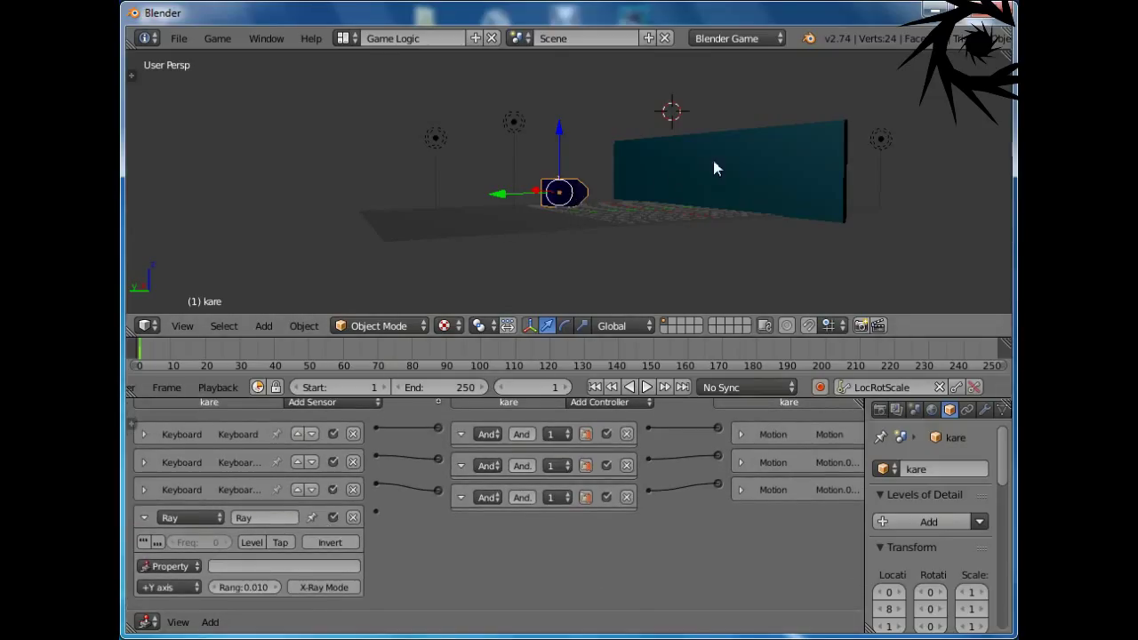
# Step: Add the wall to the selection, check its first Action actuator, and link the cube's Ray sensor to the wall's first And controller
pyautogui.keyDown('shift'); pyautogui.rightClick(737, 147); pyautogui.keyUp('shift')
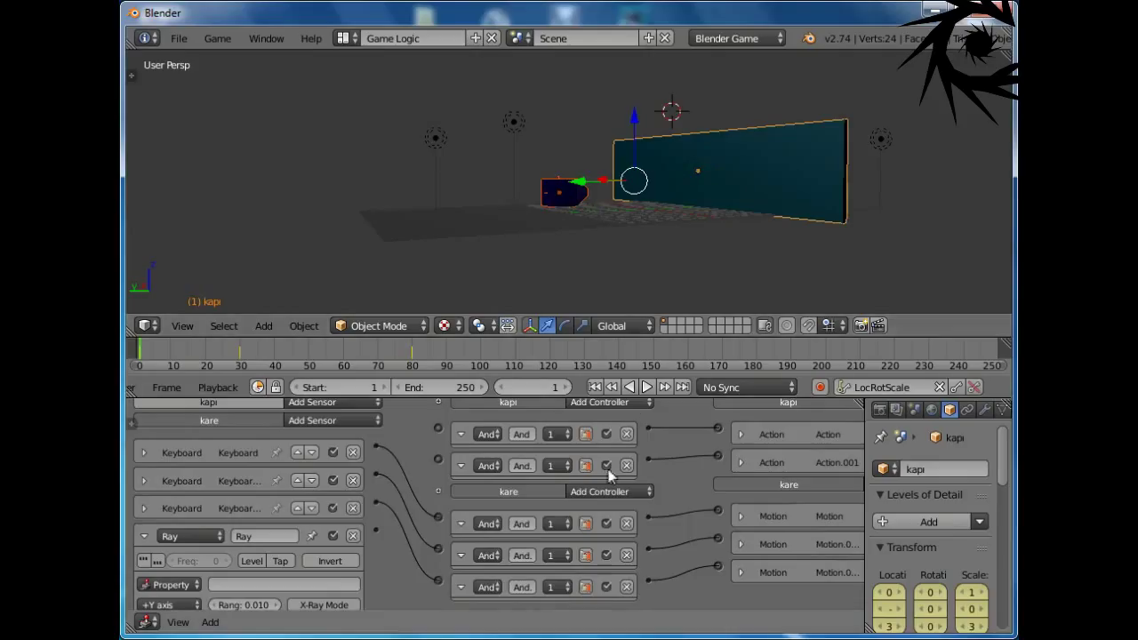
pyautogui.click(736, 433)
pyautogui.moveTo(737, 434); pyautogui.dragTo(648, 439, button='middle')
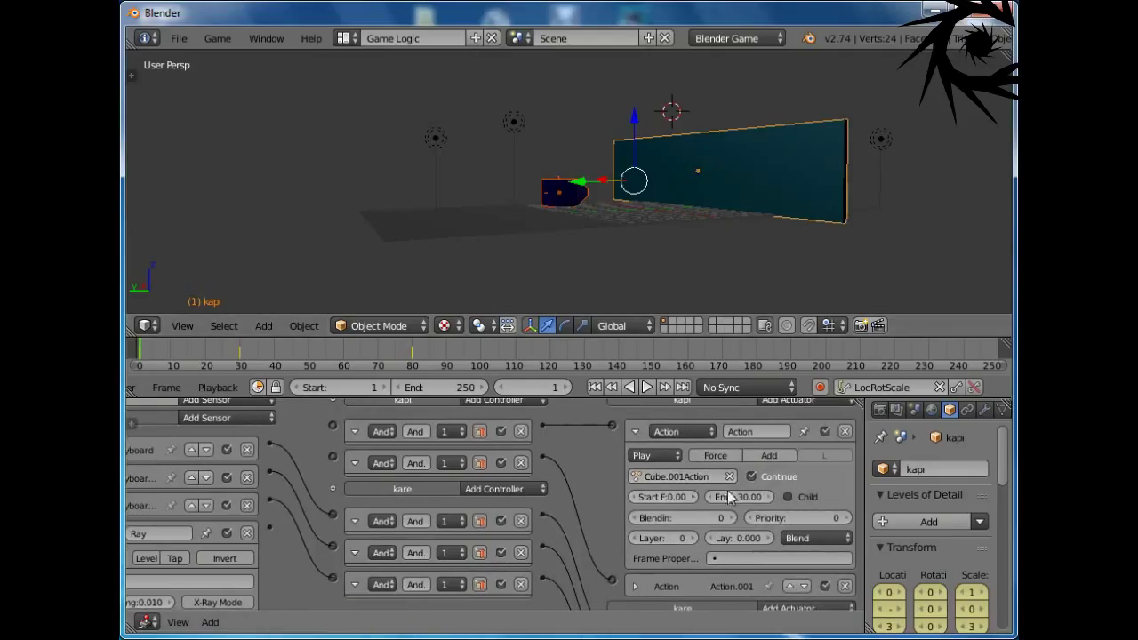
pyautogui.click(635, 431)
pyautogui.moveTo(328, 511); pyautogui.dragTo(416, 503, button='middle')
pyautogui.moveTo(364, 519); pyautogui.dragTo(425, 417)
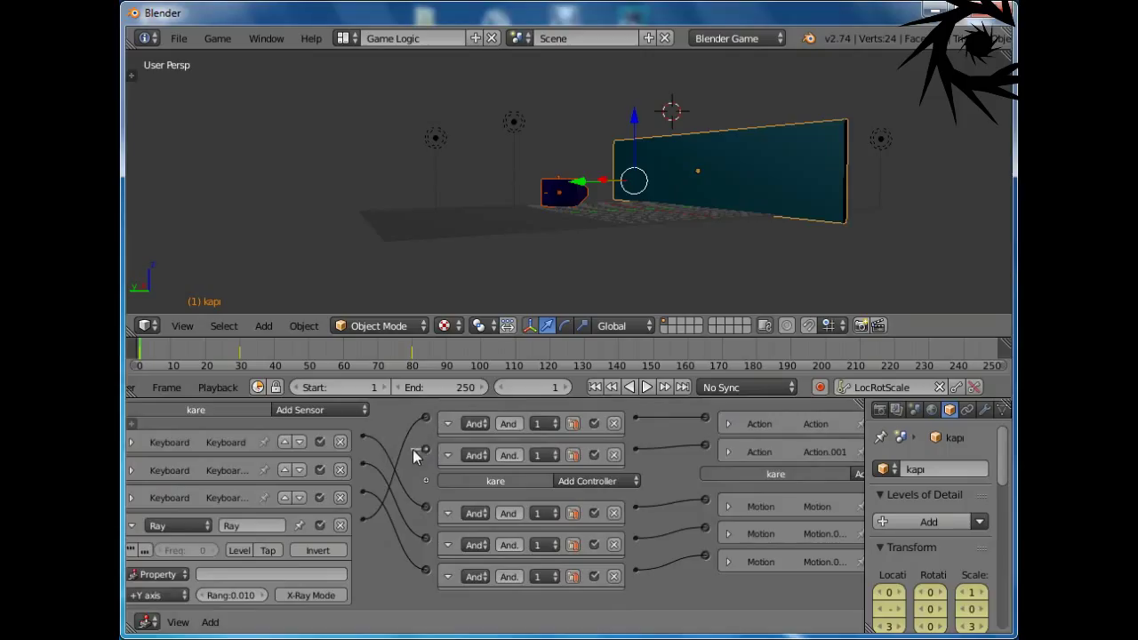
# Step: Make kare the active object and bring both the cube and its Ray sensor settings into close view
pyautogui.moveTo(614, 198); pyautogui.dragTo(602, 234, button='middle')
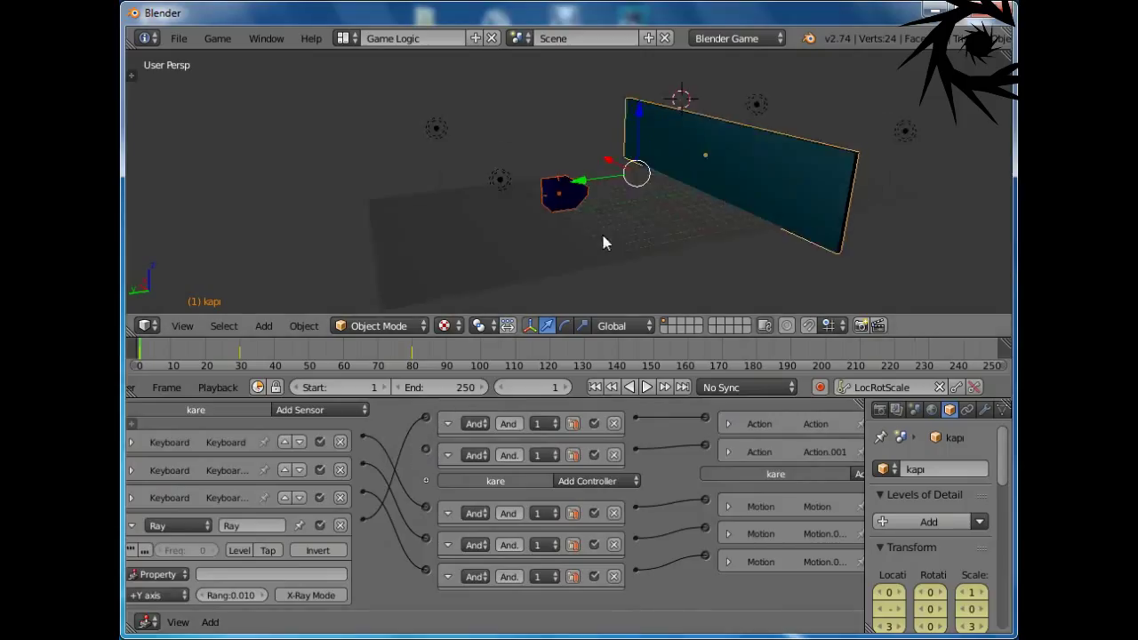
pyautogui.rightClick(569, 199)
pyautogui.scroll(3, 589, 197)
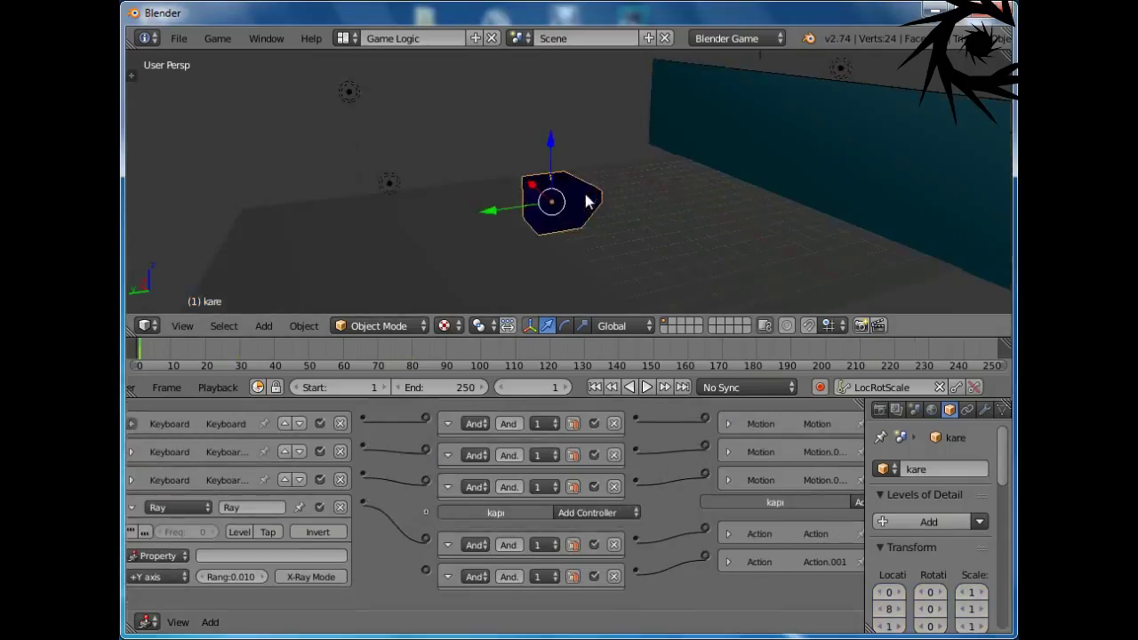
pyautogui.moveTo(583, 239)
pyautogui.mouseDown(button='middle')
pyautogui.moveTo(588, 250)
pyautogui.moveTo(572, 236)
pyautogui.mouseUp(button='middle')
pyautogui.click(322, 538)
pyautogui.keyDown('ctrl'); pyautogui.scroll(1, 322, 537); pyautogui.keyUp('ctrl')
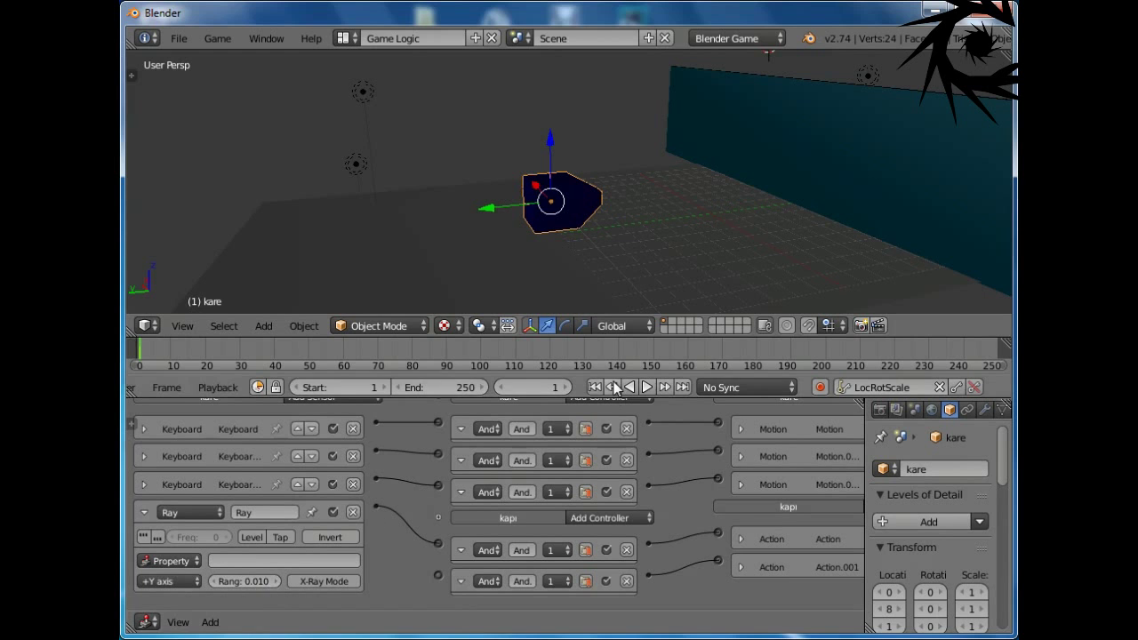
# Step: Examine the cube in wireframe to see which way its nose points along the Y axis
pyautogui.moveTo(615, 169)
pyautogui.mouseDown(button='middle')
pyautogui.moveTo(592, 228)
pyautogui.moveTo(612, 254)
pyautogui.moveTo(581, 234)
pyautogui.mouseUp(button='middle')
pyautogui.scroll(5, 591, 225)
pyautogui.press('z')
pyautogui.scroll(5, 540, 219)
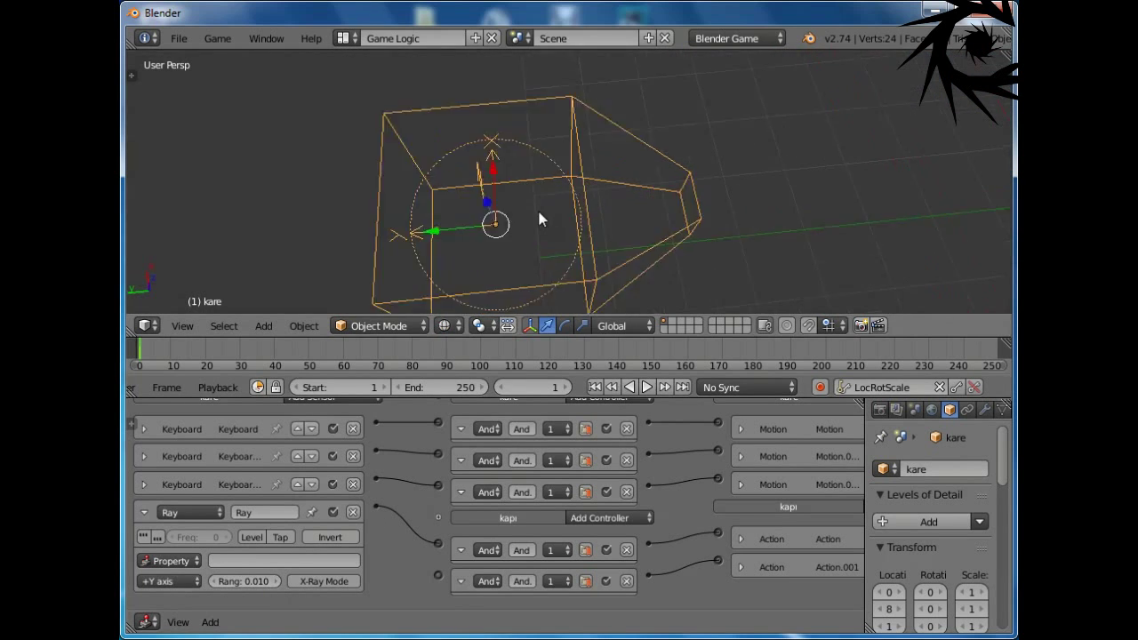
pyautogui.keyDown('shift'); pyautogui.moveTo(336, 277); pyautogui.dragTo(385, 253, button='middle'); pyautogui.keyUp('shift')
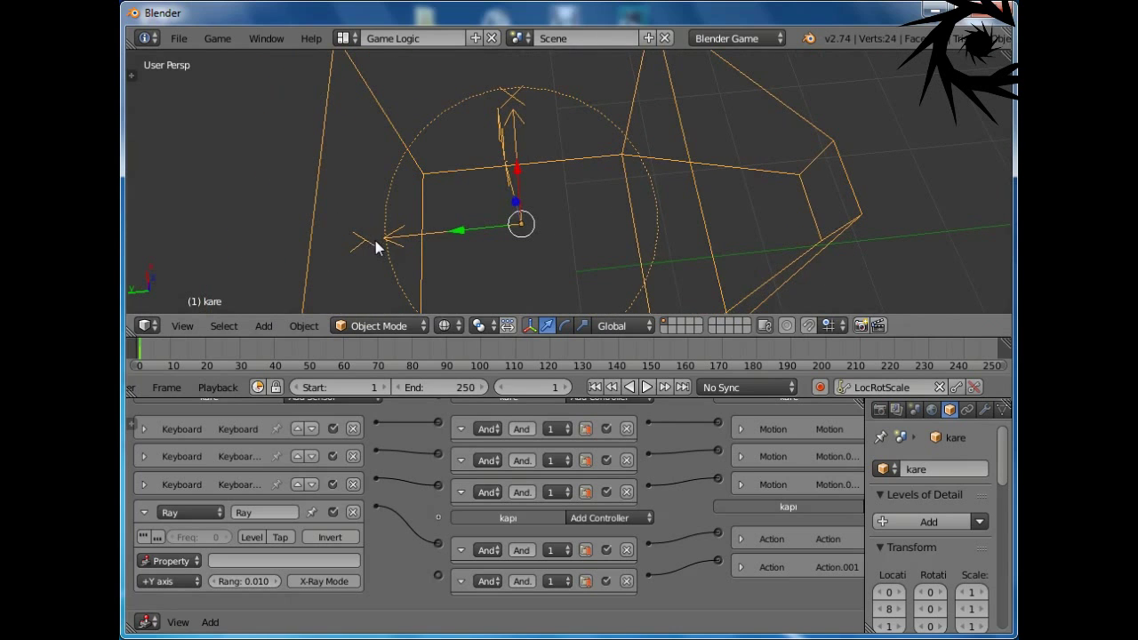
pyautogui.scroll(-5, 394, 246)
pyautogui.scroll(5, 493, 233)
pyautogui.scroll(-2, 411, 238)
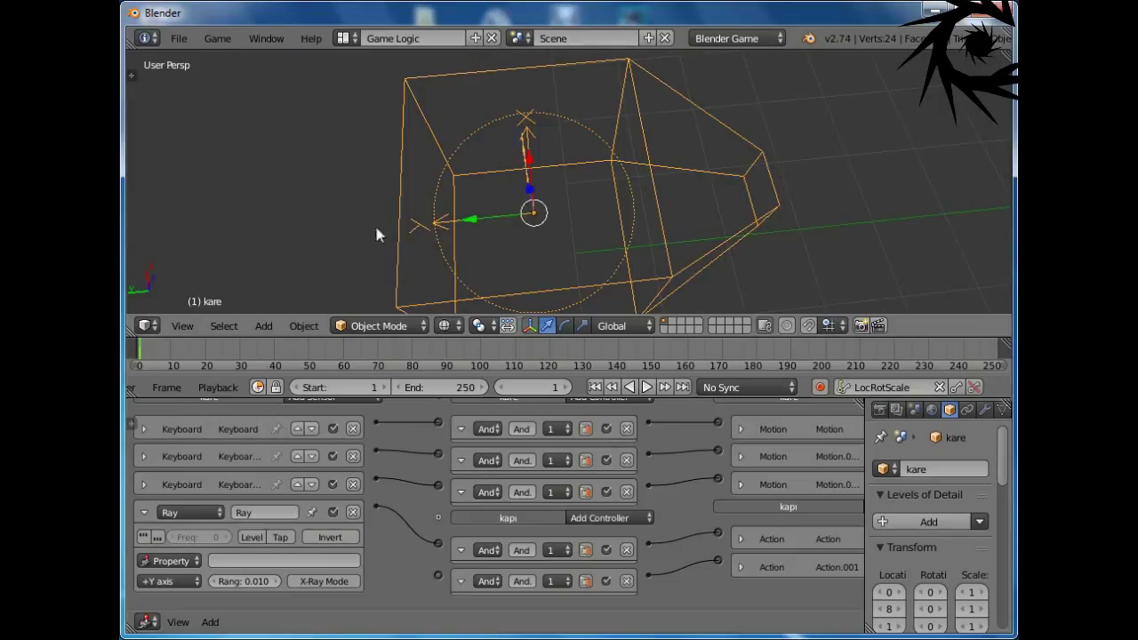
pyautogui.scroll(-1, 372, 227)
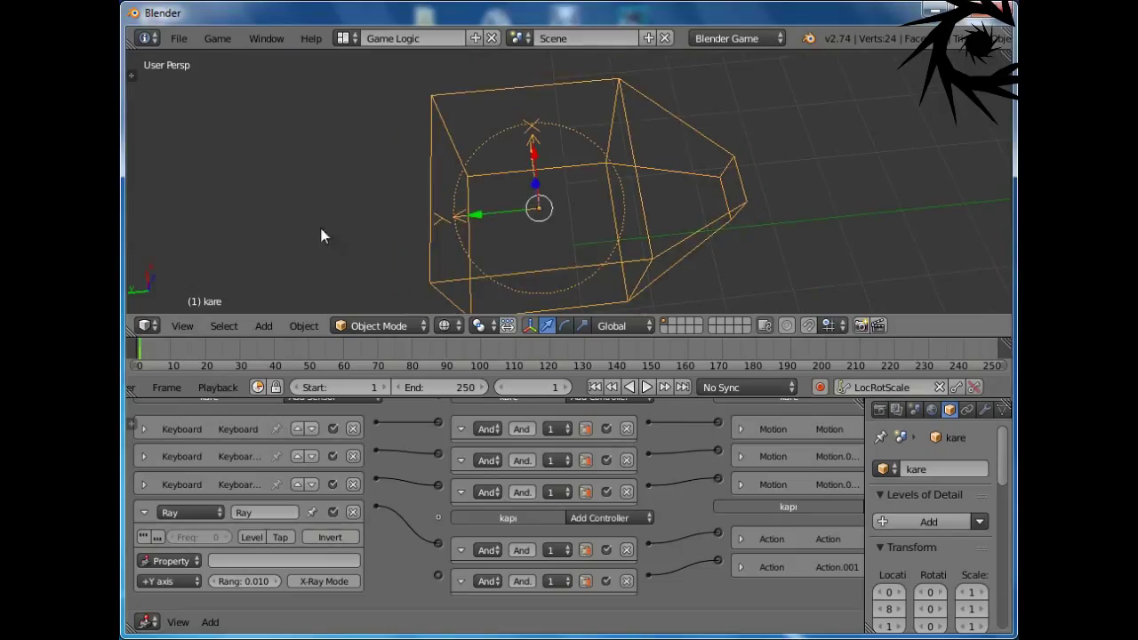
pyautogui.scroll(-1, 395, 192)
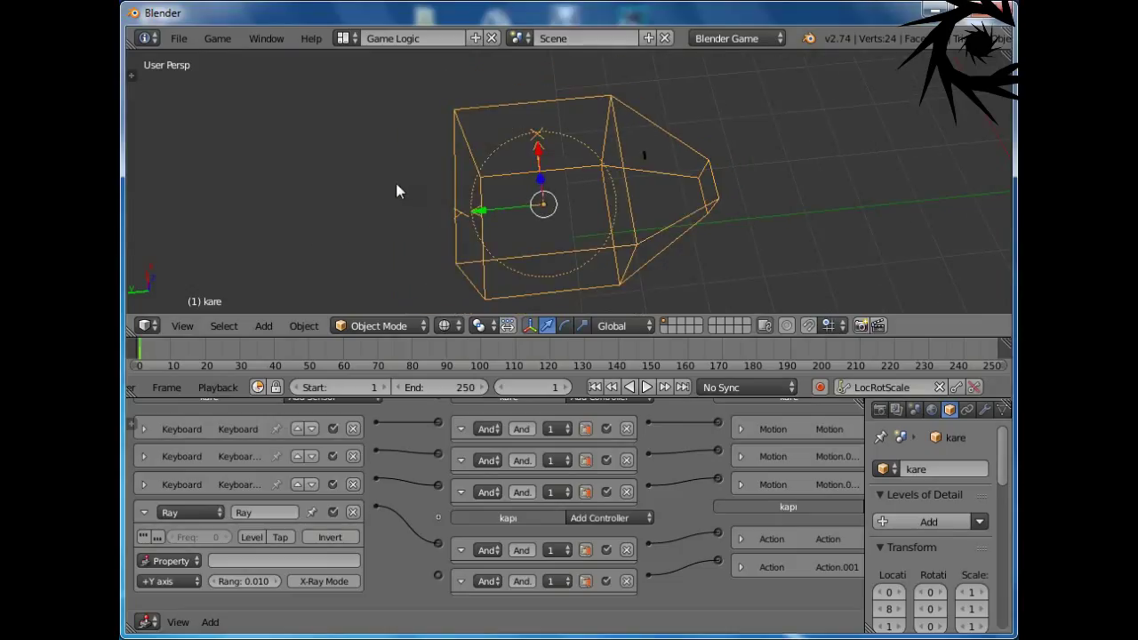
pyautogui.moveTo(395, 190)
pyautogui.mouseDown()
pyautogui.moveTo(394, 238)
pyautogui.moveTo(431, 215)
pyautogui.mouseUp()
pyautogui.moveTo(670, 190); pyautogui.dragTo(799, 187)
# Step: Set the Ray sensor's axis to -Y and return the viewport to solid shading
pyautogui.click(162, 581)
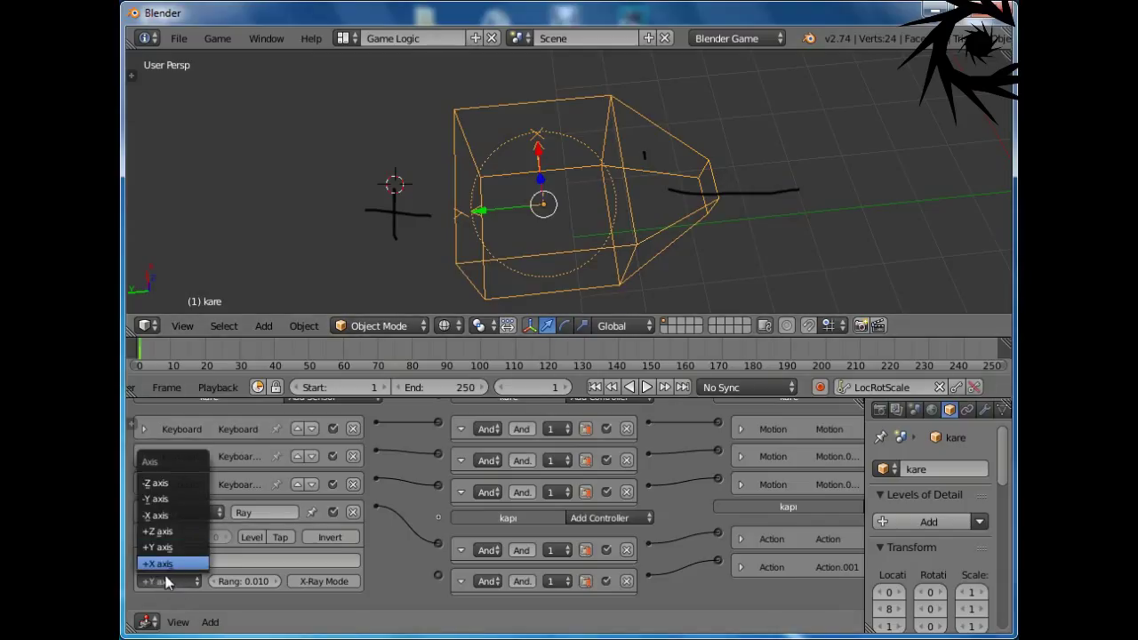
pyautogui.click(175, 499)
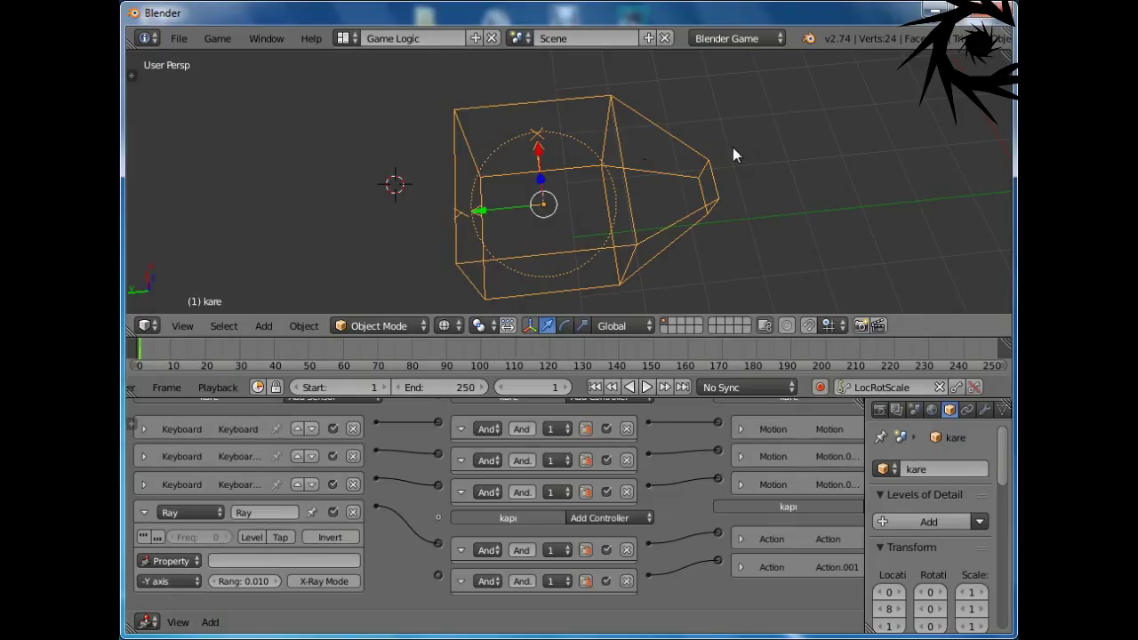
pyautogui.scroll(-6, 720, 177)
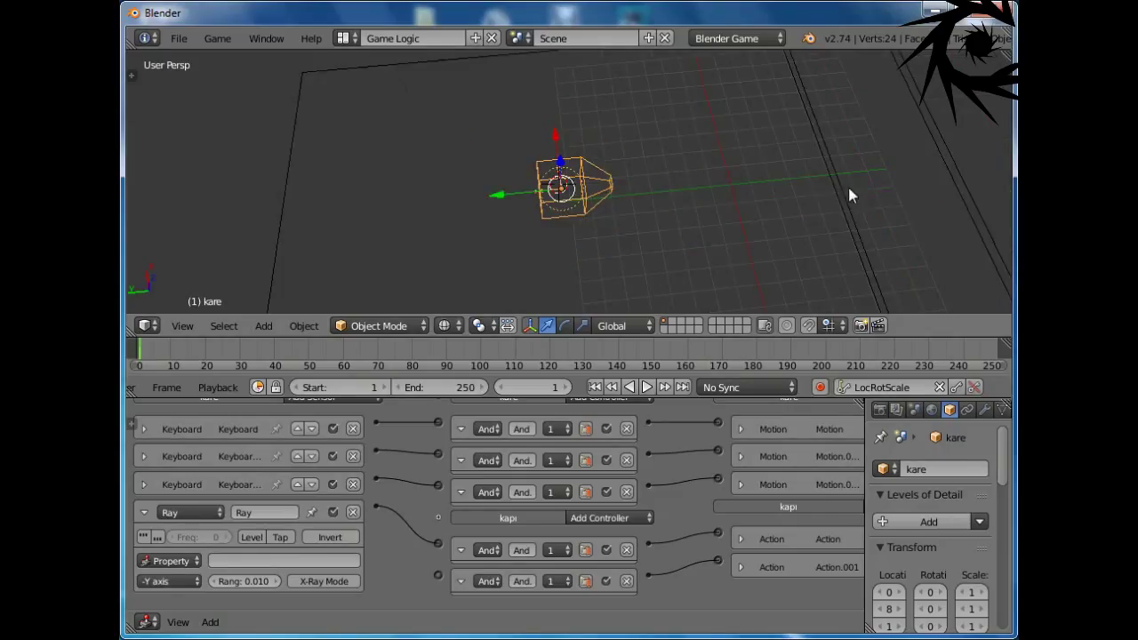
pyautogui.scroll(-4, 649, 215)
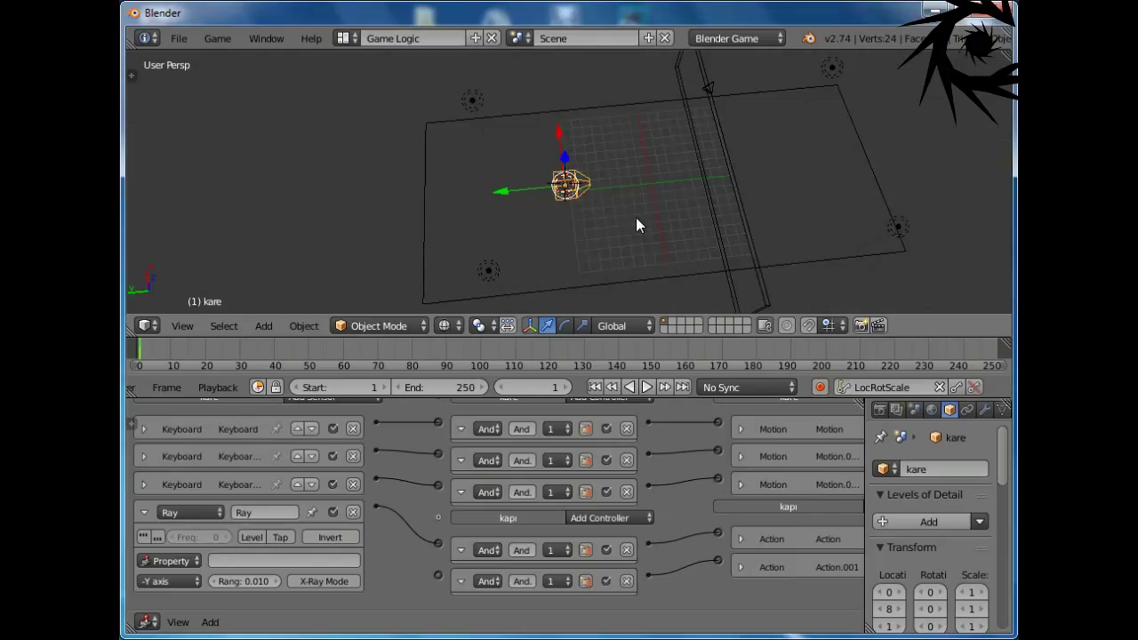
pyautogui.press('z')
# Step: Enter kapı as the property the Ray sensor detects
pyautogui.click(293, 560)
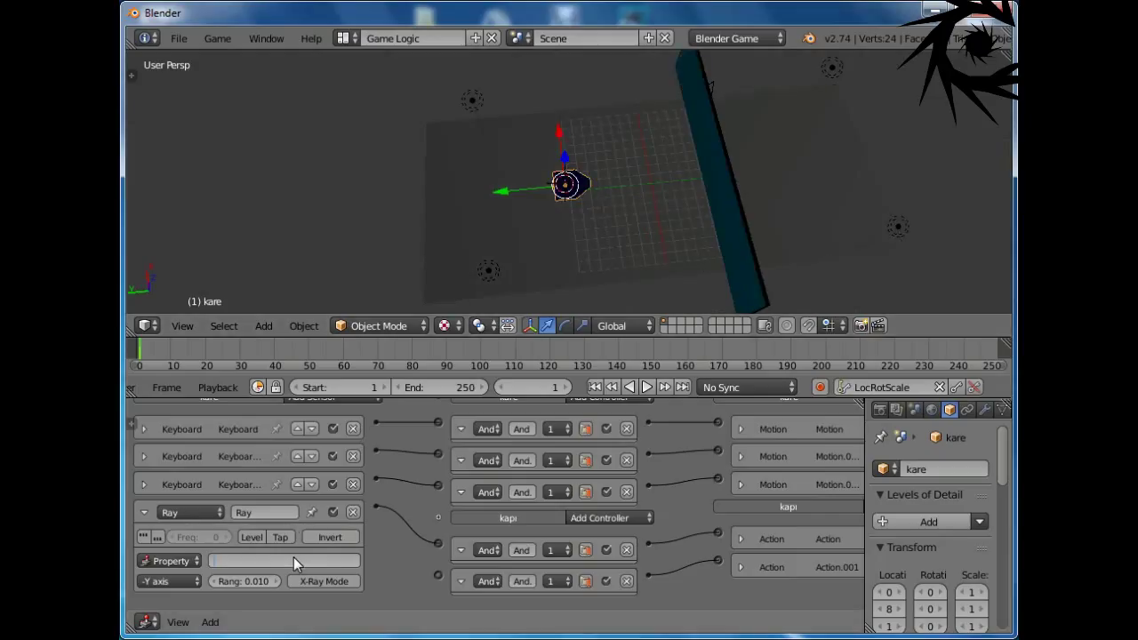
pyautogui.write('kapı')
pyautogui.press('Return')
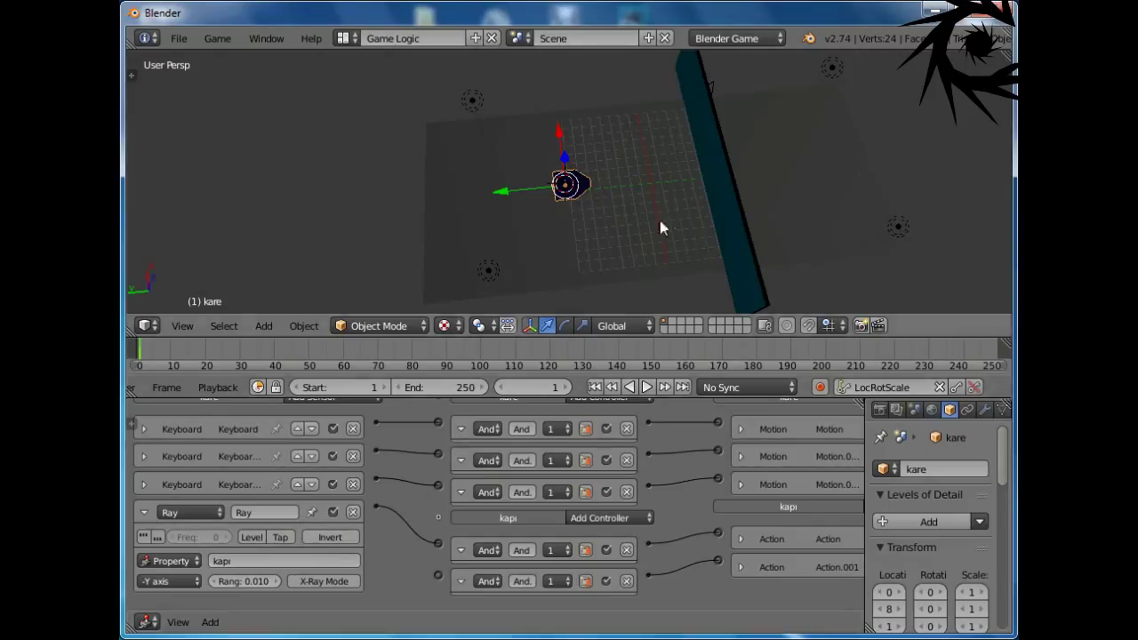
pyautogui.moveTo(675, 183); pyautogui.dragTo(698, 200, button='middle')
pyautogui.write('1')
pyautogui.press('Return')
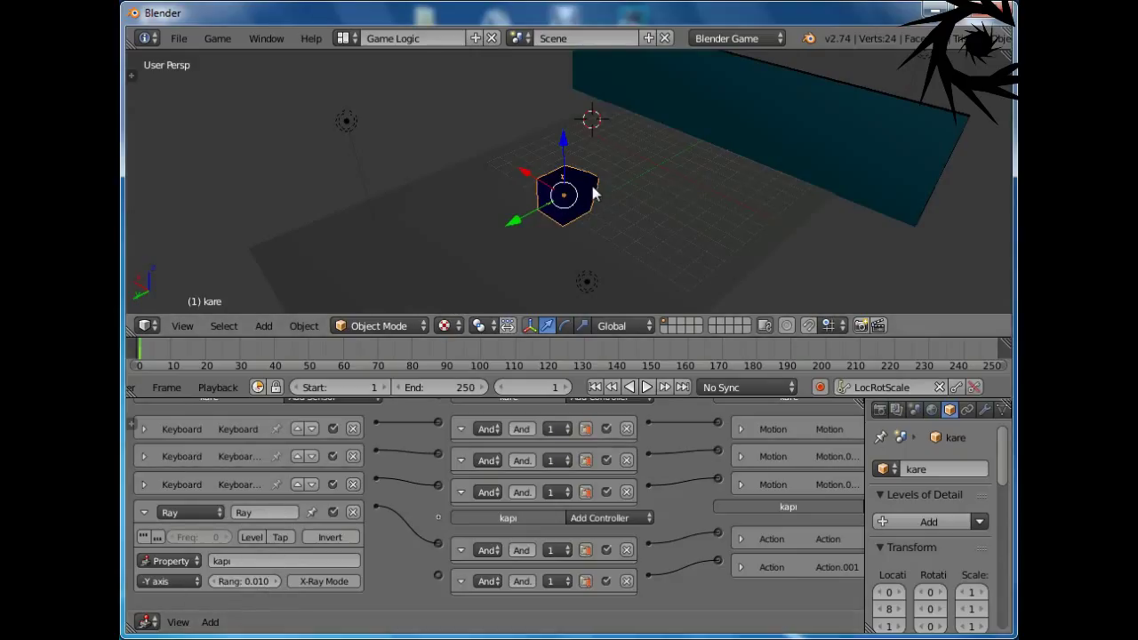
# Step: Run the game twice, driving the cube forward to the wall and back to test the Ray sensor
pyautogui.press('p')
pyautogui.press('Up')
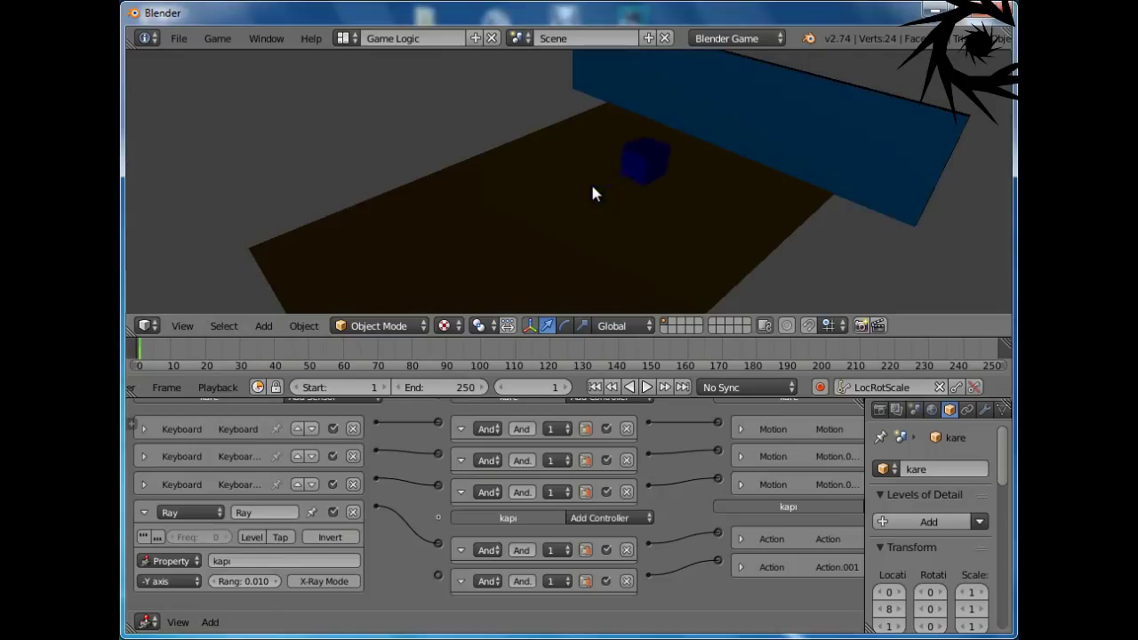
pyautogui.press('Escape')
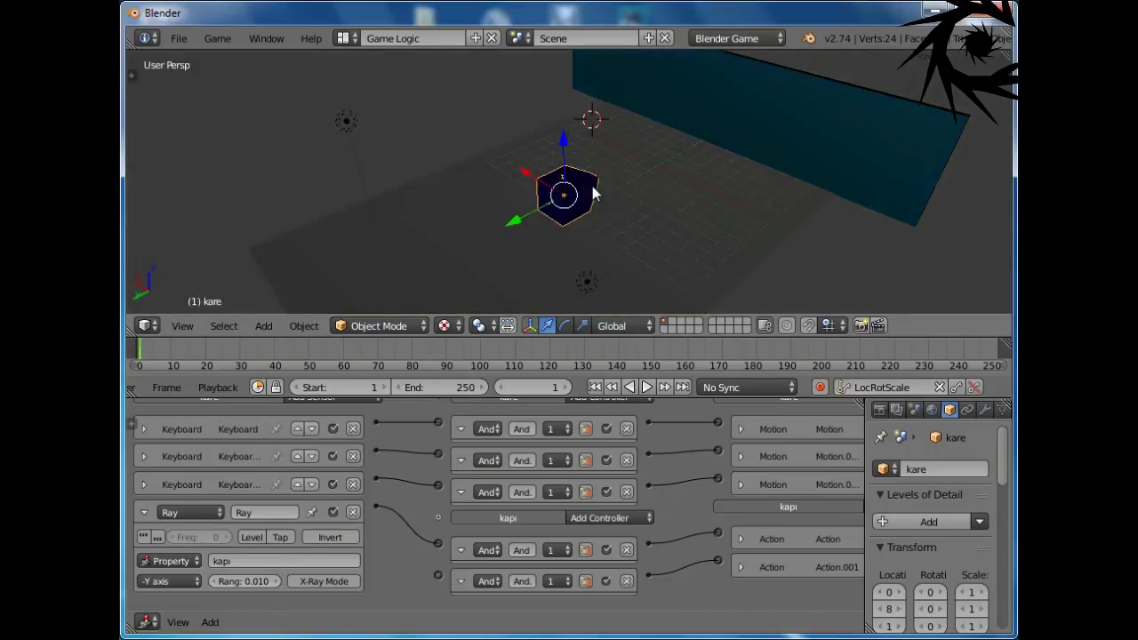
pyautogui.moveTo(691, 144); pyautogui.dragTo(698, 234, button='middle')
pyautogui.press('p')
pyautogui.press('Up')
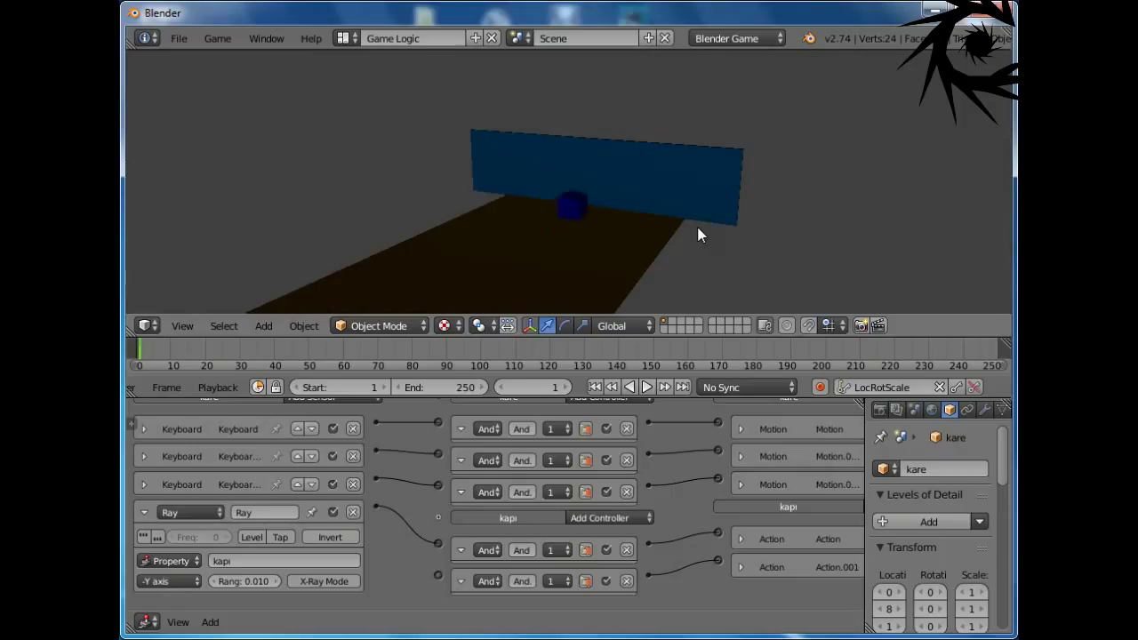
pyautogui.press('Down')
pyautogui.press('Up')
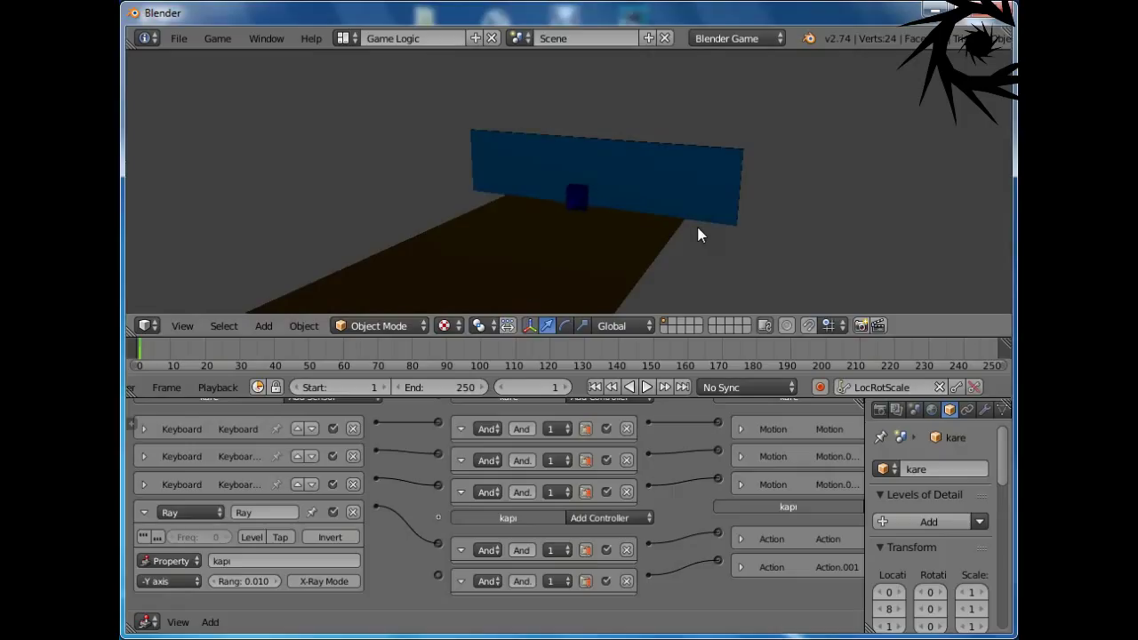
pyautogui.press('Escape')
# Step: Set the Ray sensor's range to 1
pyautogui.click(243, 582)
pyautogui.write('1')
pyautogui.press('Return')
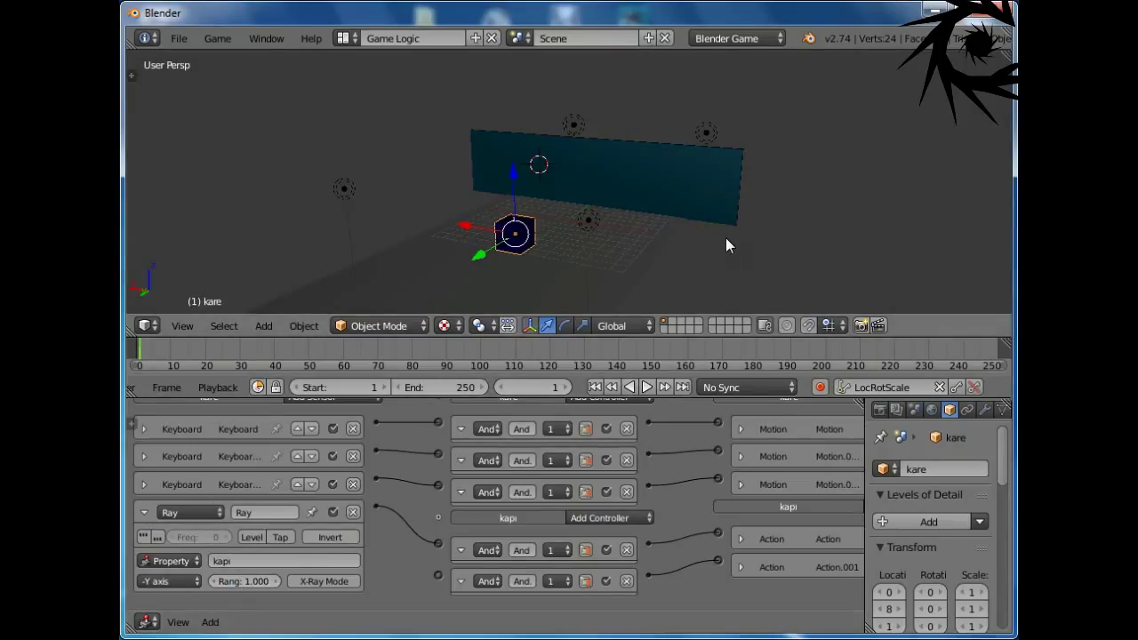
# Step: Run the game and drive the cube up to the wall and back to test the new sensor range
pyautogui.press('p')
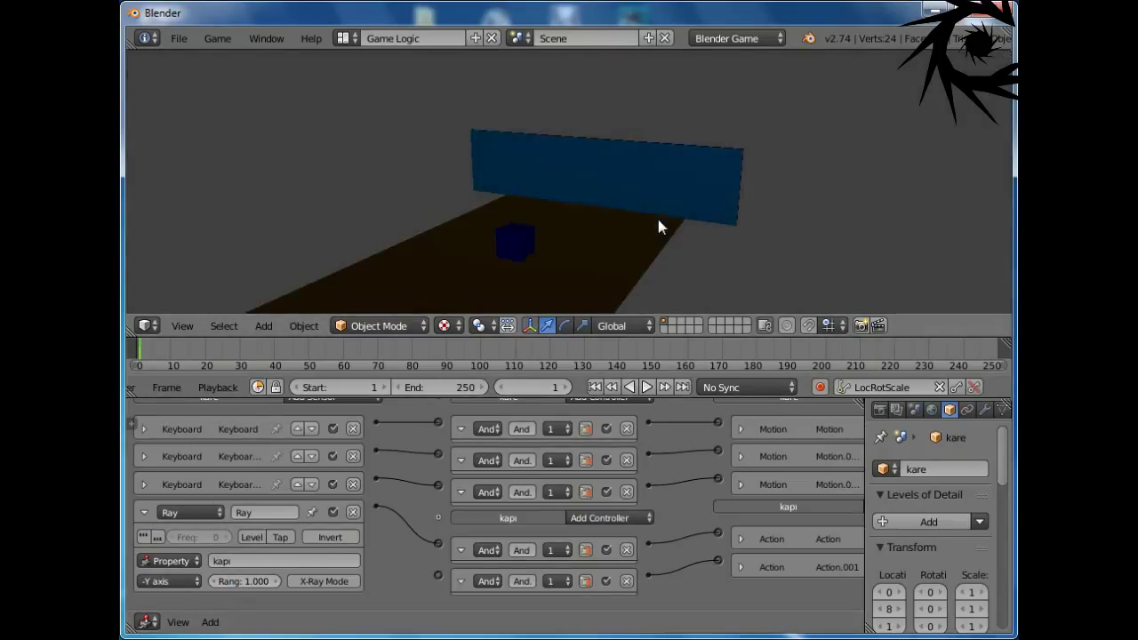
pyautogui.press('Up')
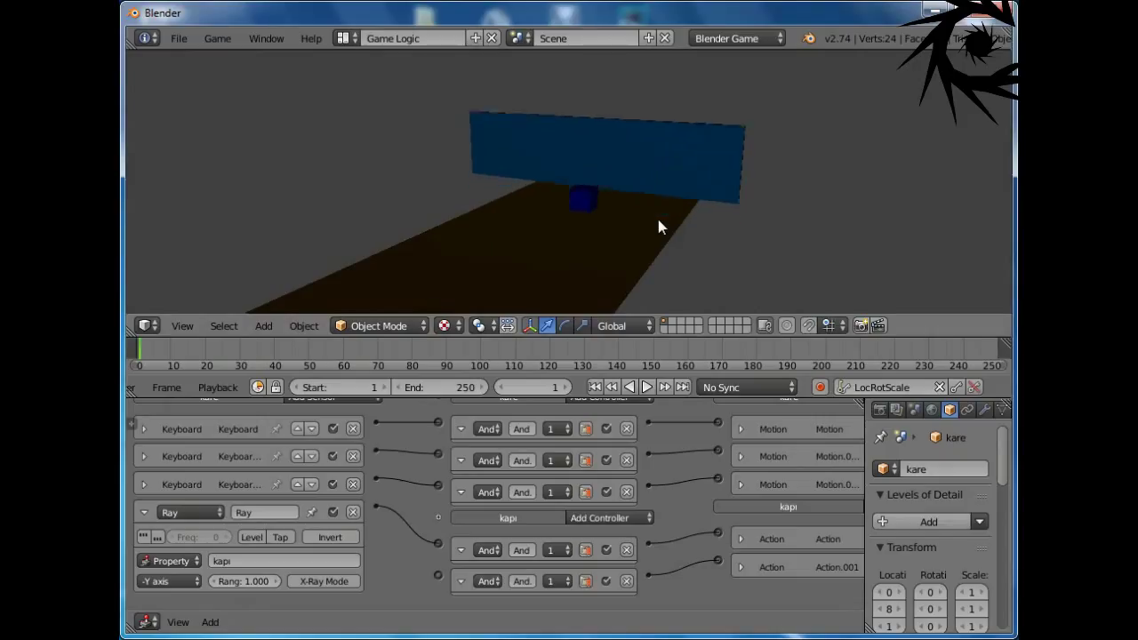
pyautogui.press('Up')
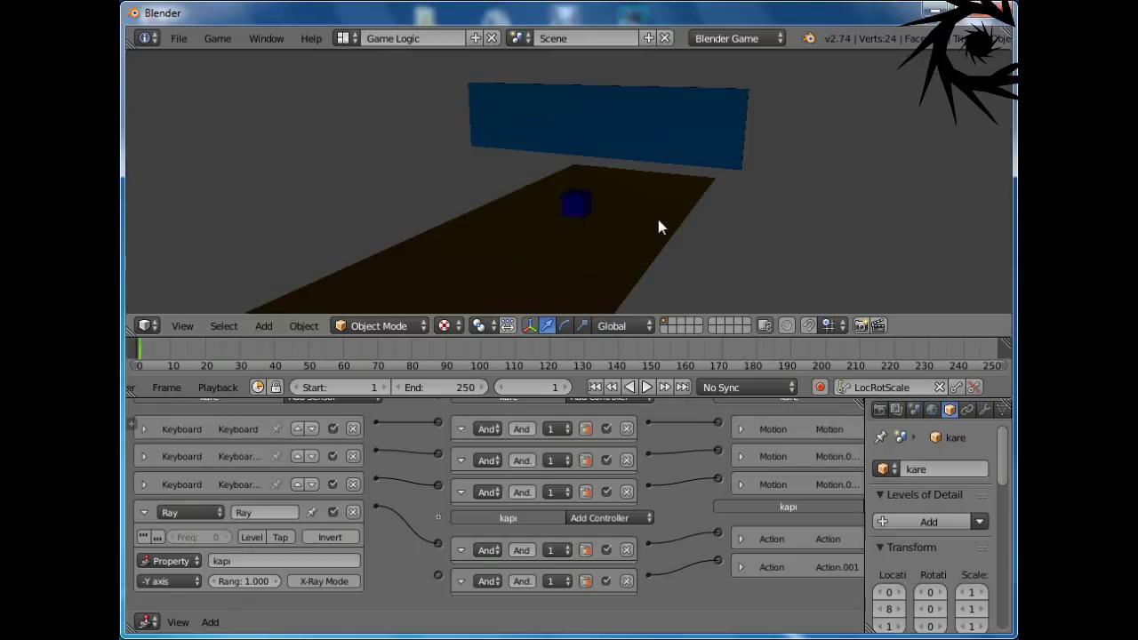
pyautogui.press('Down')
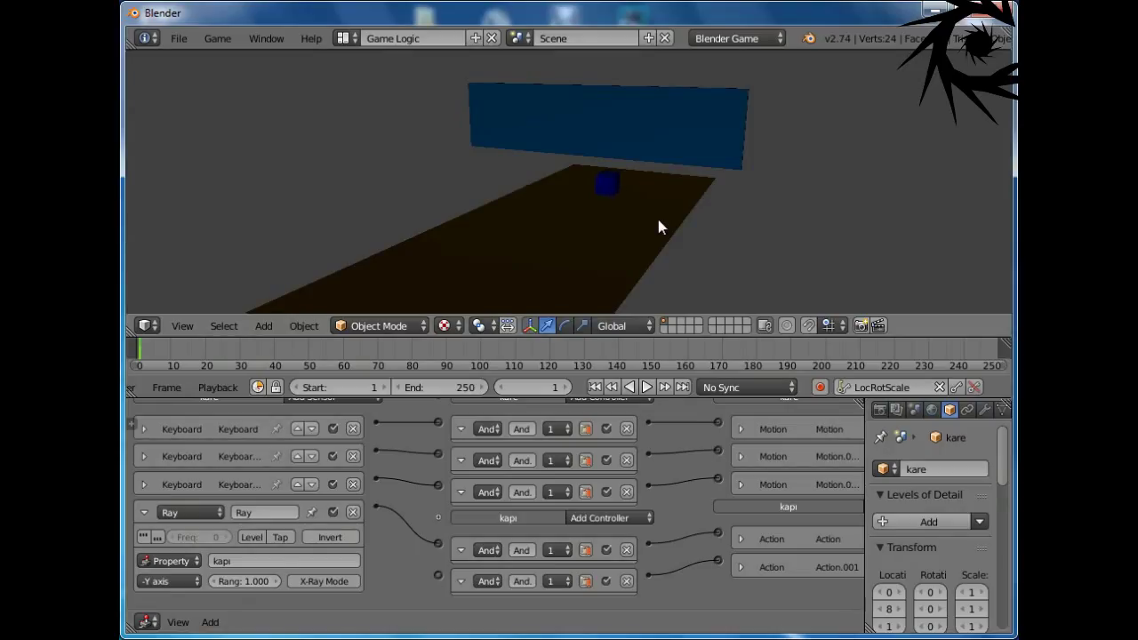
pyautogui.press('Escape')
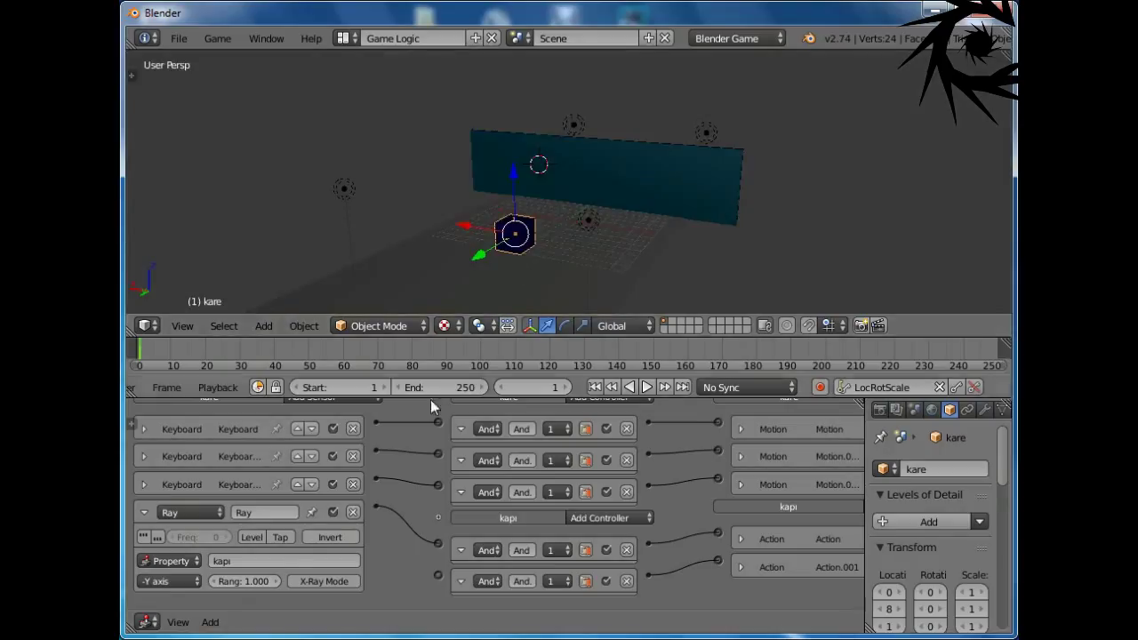
# Step: Set the Ray sensor's range to 1.5
pyautogui.click(241, 581)
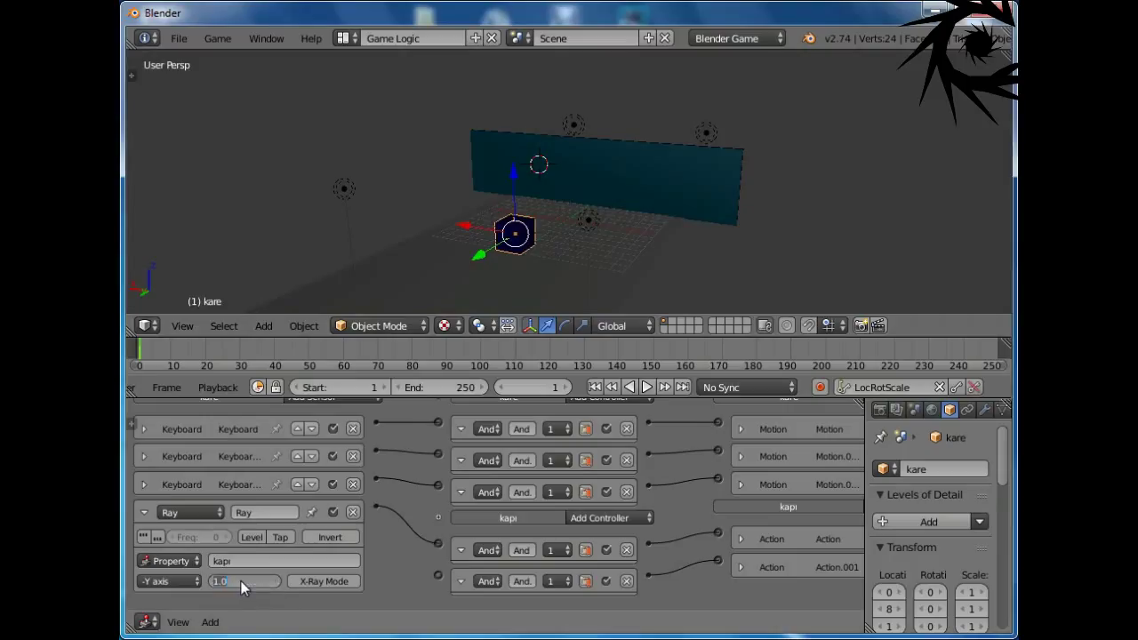
pyautogui.press('BackSpace')
pyautogui.write('1.5')
pyautogui.press('Return')
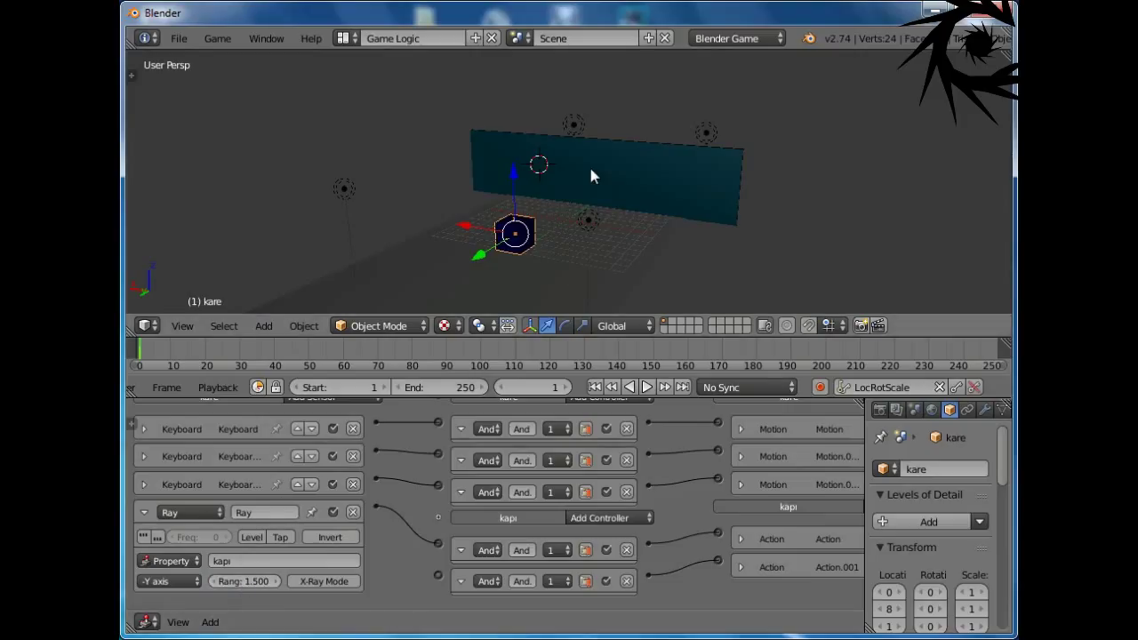
# Step: Run the game twice, driving the cube up to the wall, the second time seen from the side
pyautogui.press('p')
pyautogui.press('Up')
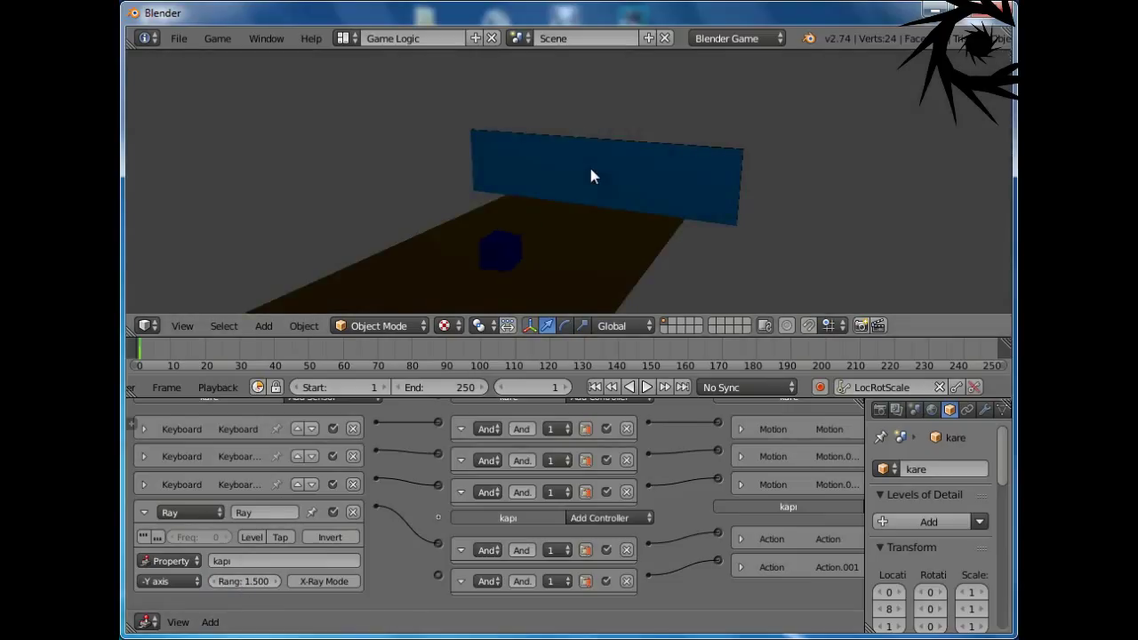
pyautogui.press('Up')
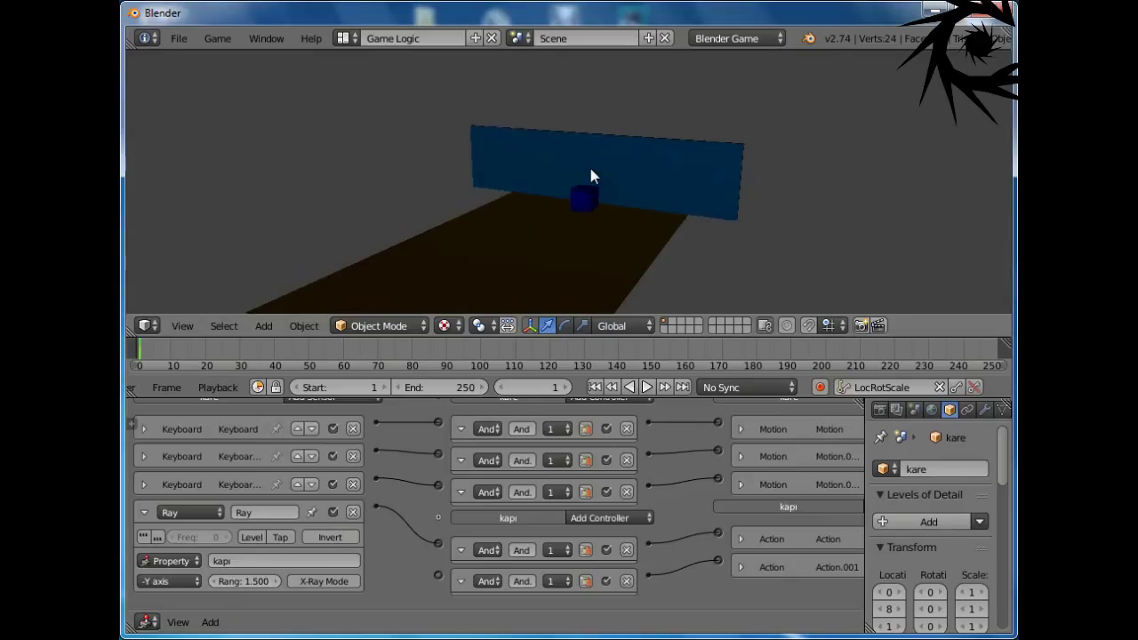
pyautogui.press('Escape')
pyautogui.moveTo(591, 163); pyautogui.dragTo(558, 237, button='middle')
pyautogui.press('p')
pyautogui.press('Up')
pyautogui.press('Up')
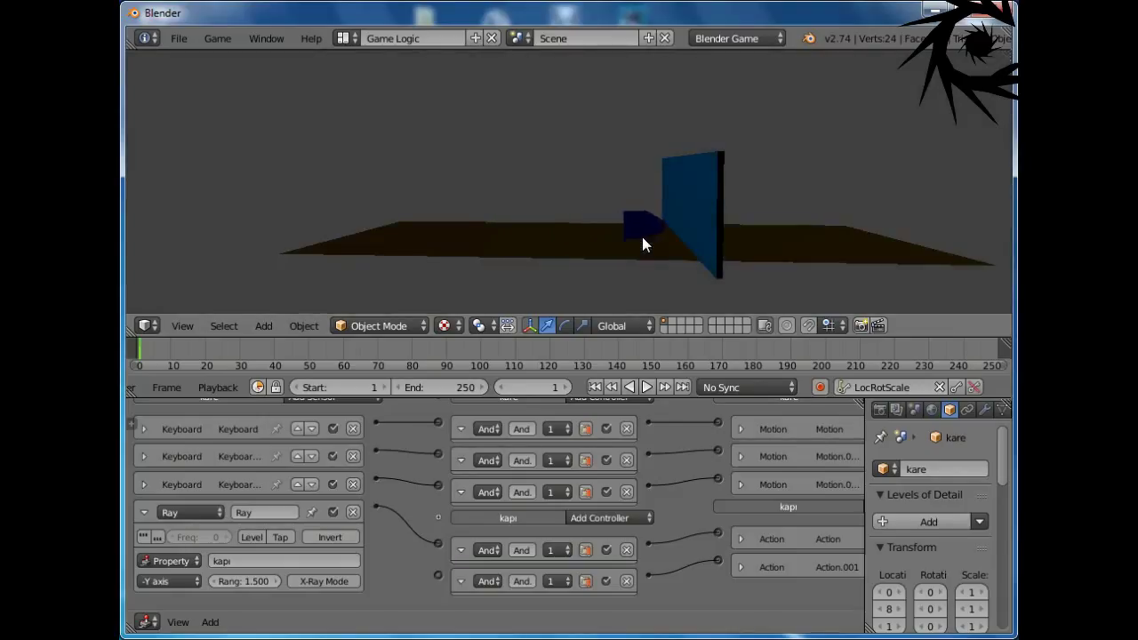
pyautogui.press('Up')
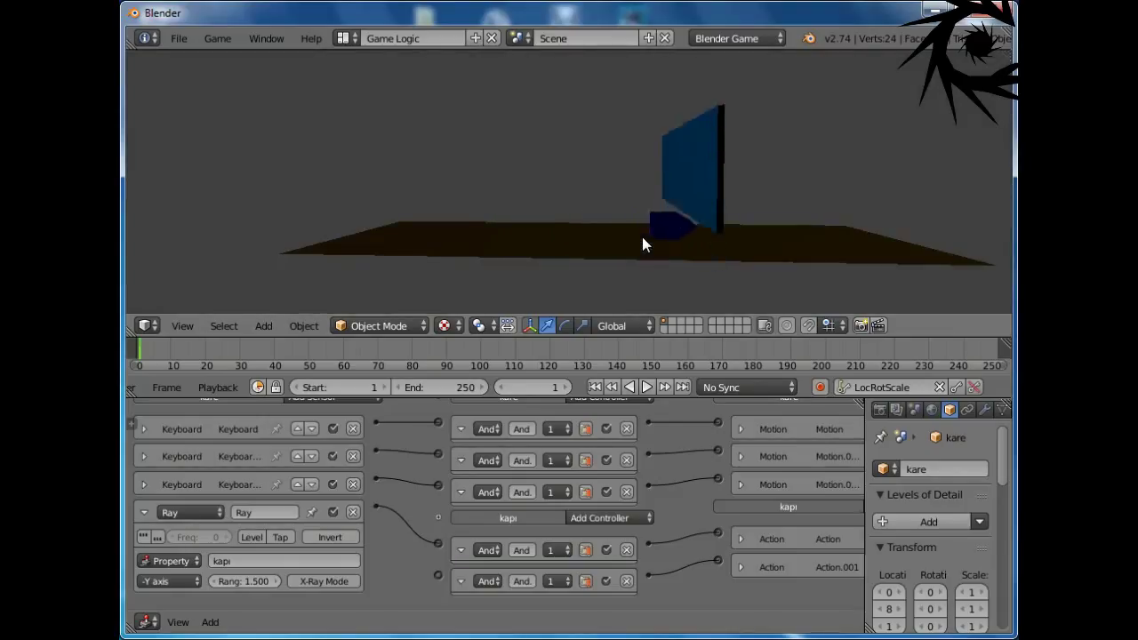
pyautogui.press('Escape')
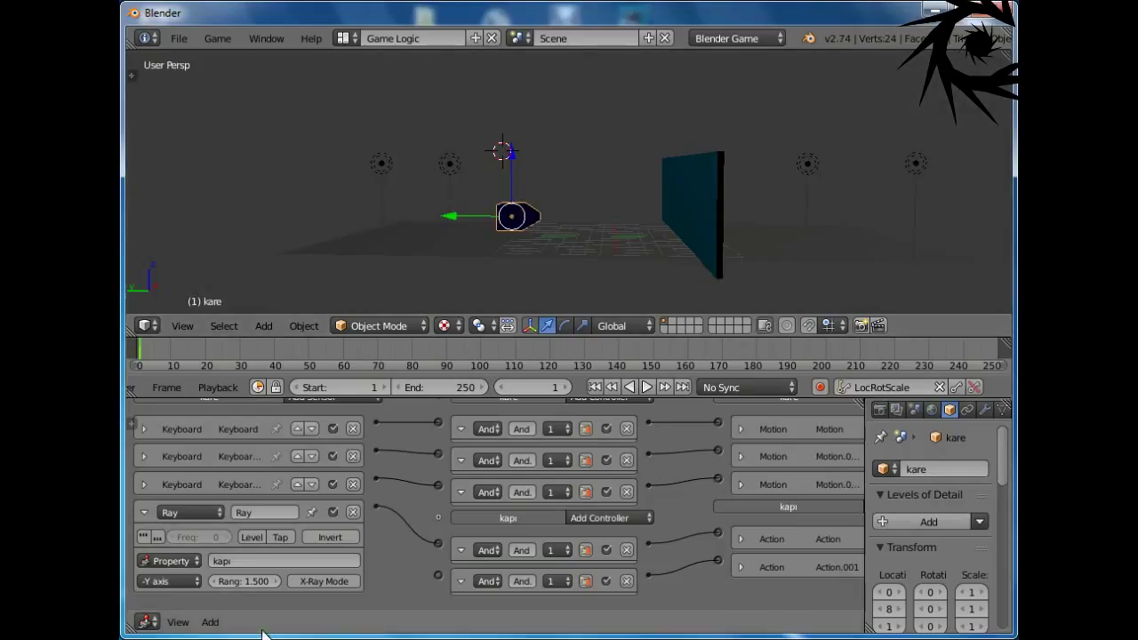
# Step: Set the Ray sensor's range to 2 and run the game, driving the cube to the wall to test it
pyautogui.click(234, 582)
pyautogui.write('2')
pyautogui.press('Return')
pyautogui.press('p')
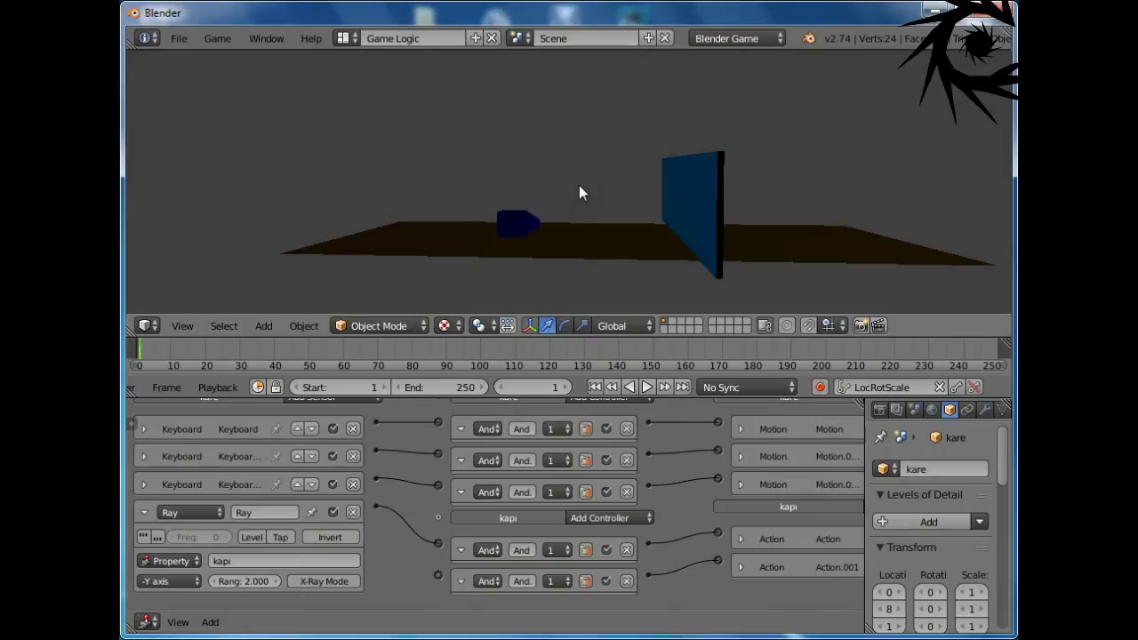
pyautogui.press('Up')
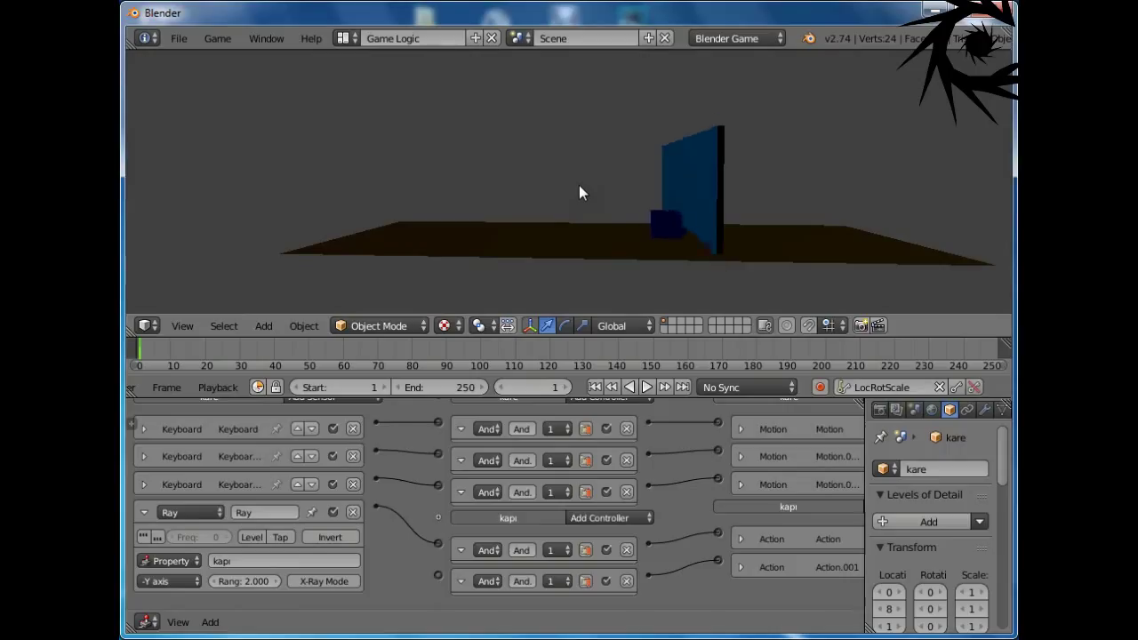
pyautogui.press('Escape')
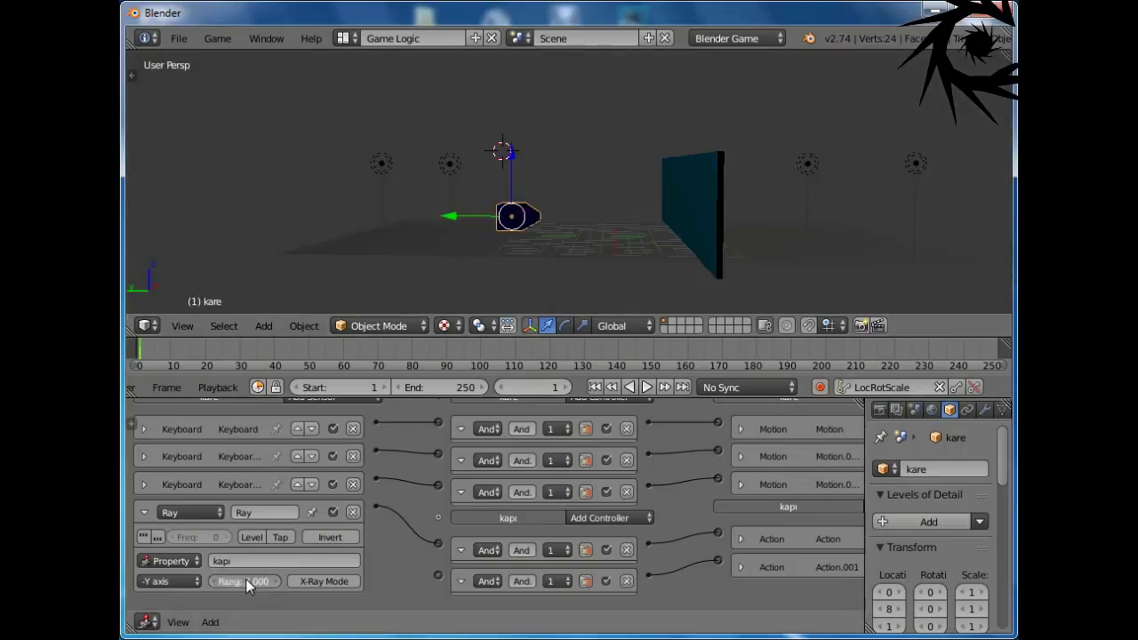
# Step: Set the Ray sensor's range to 5
pyautogui.click(245, 578)
pyautogui.write('5')
pyautogui.press('Return')
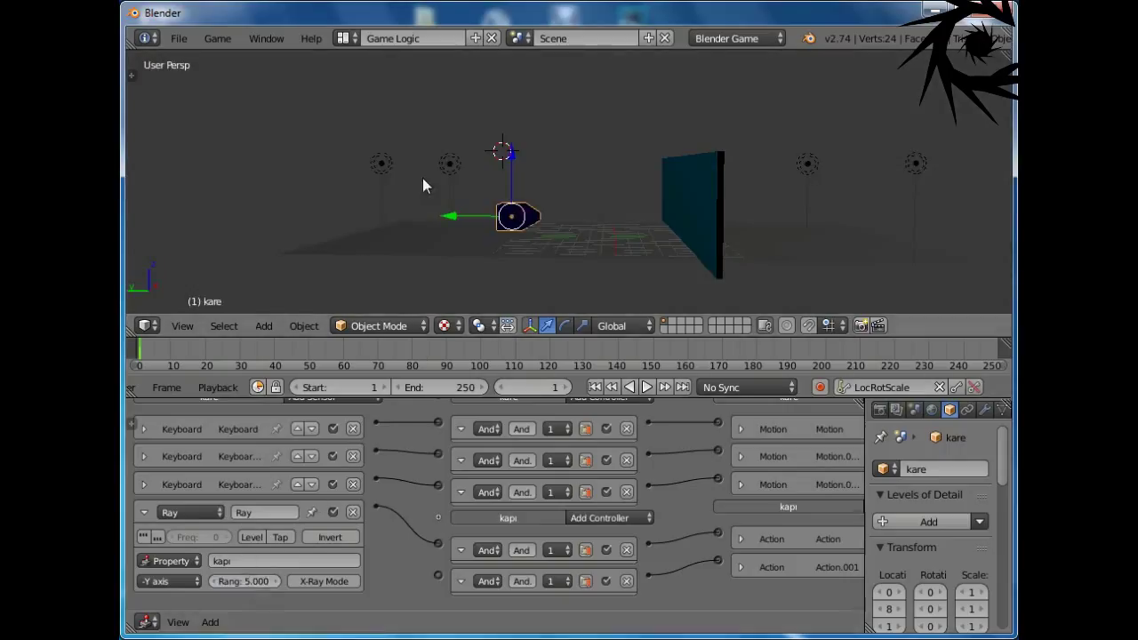
# Step: Run the game and drive the cube toward the wall, back, and on beneath it to test the longer range
pyautogui.press('p')
pyautogui.press('Up')
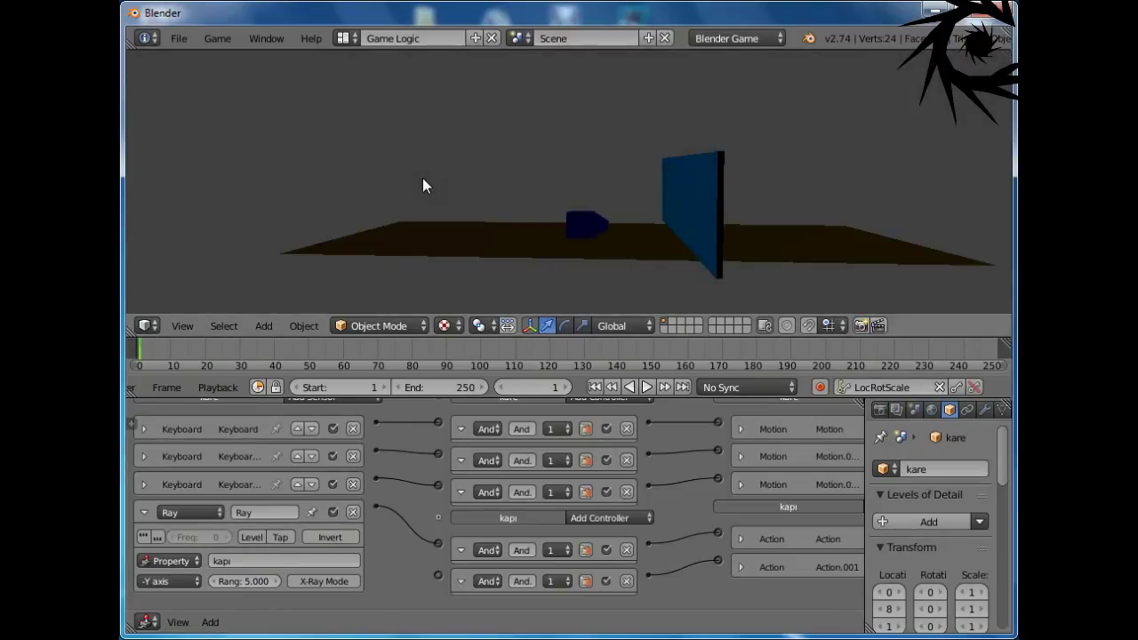
pyautogui.press('Down')
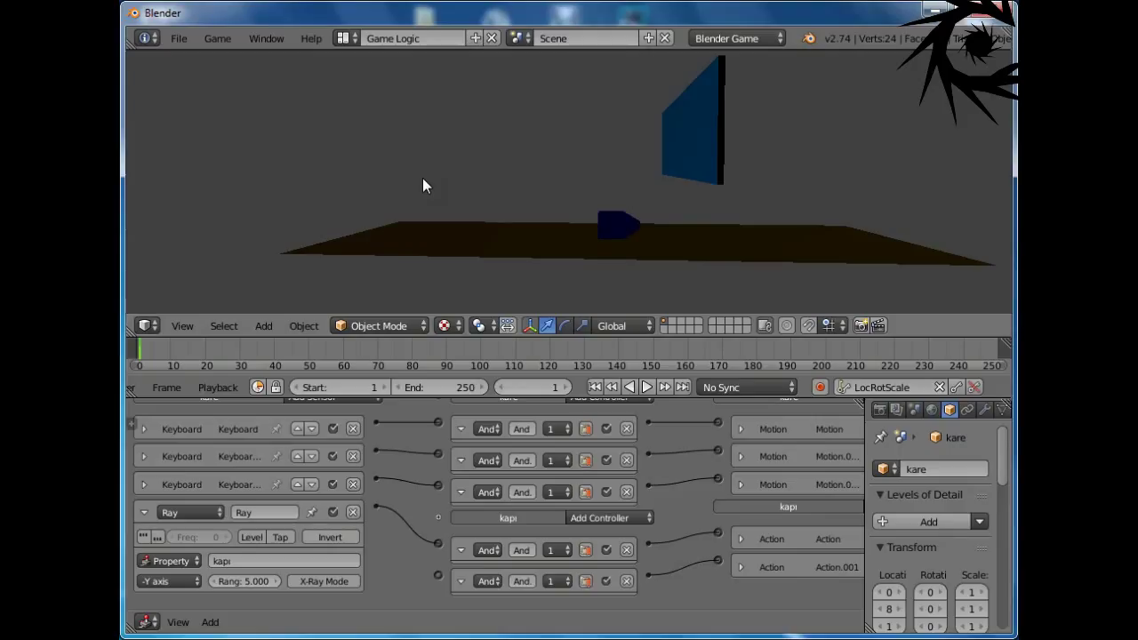
pyautogui.press('Up')
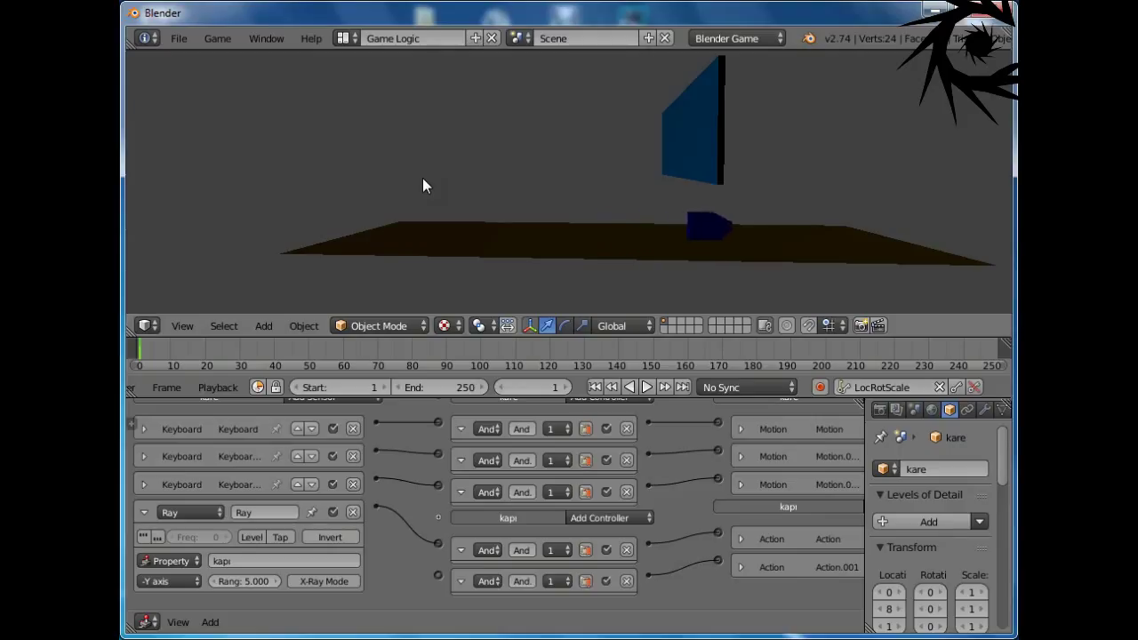
pyautogui.press('Up')
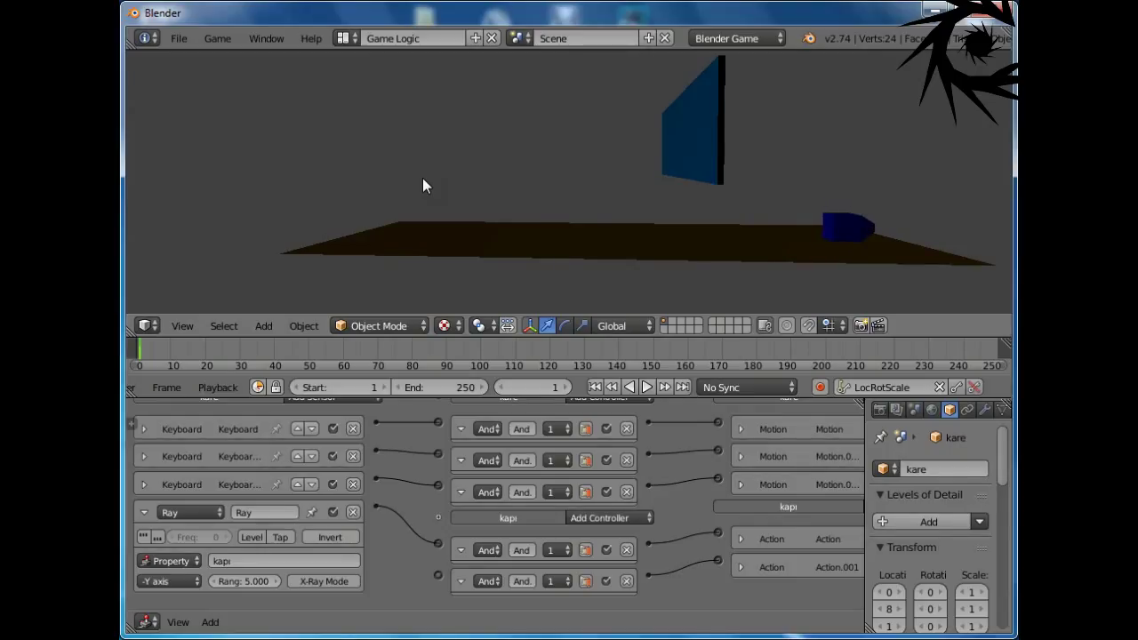
pyautogui.press('Escape')
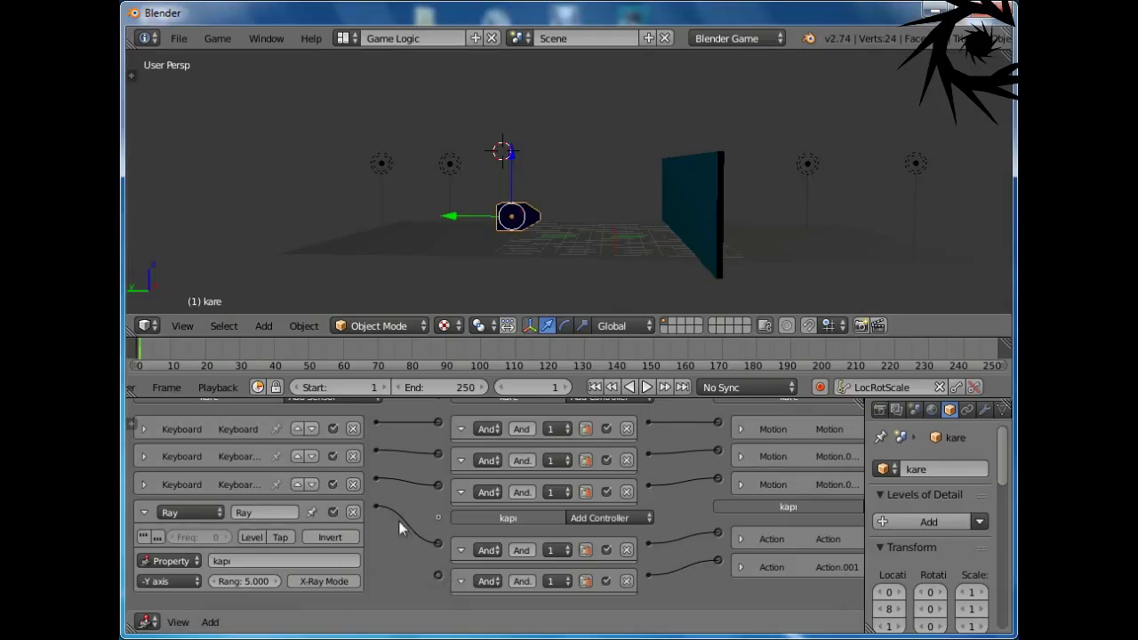
# Step: Add a second Ray sensor to the cube and link it to the second And controller of kapı
pyautogui.scroll(2, 391, 506)
pyautogui.click(364, 428)
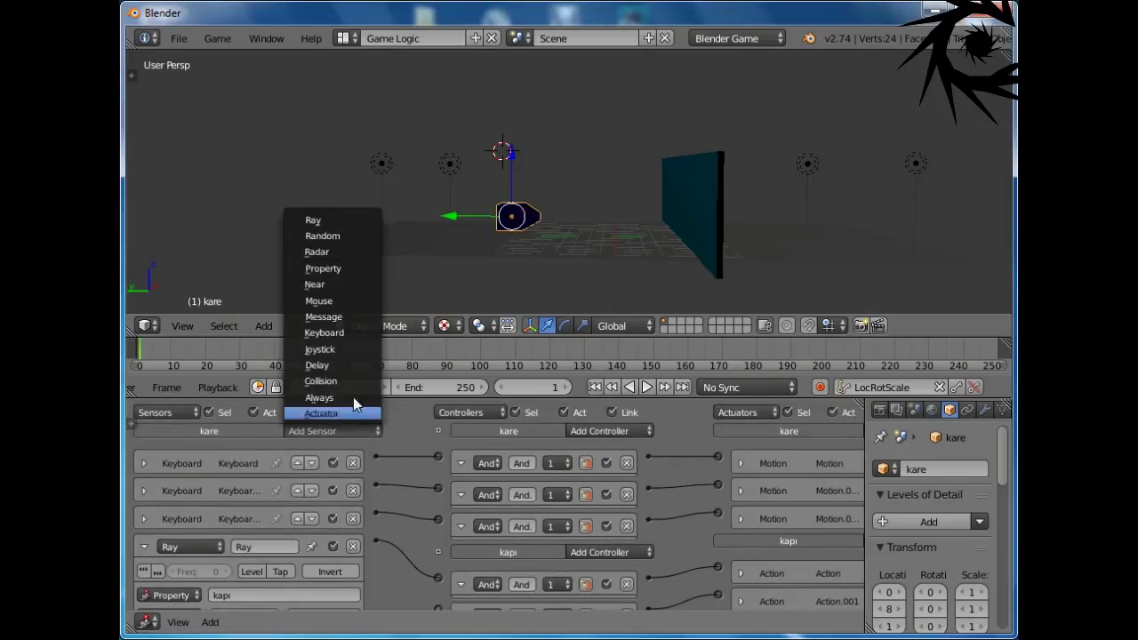
pyautogui.click(322, 226)
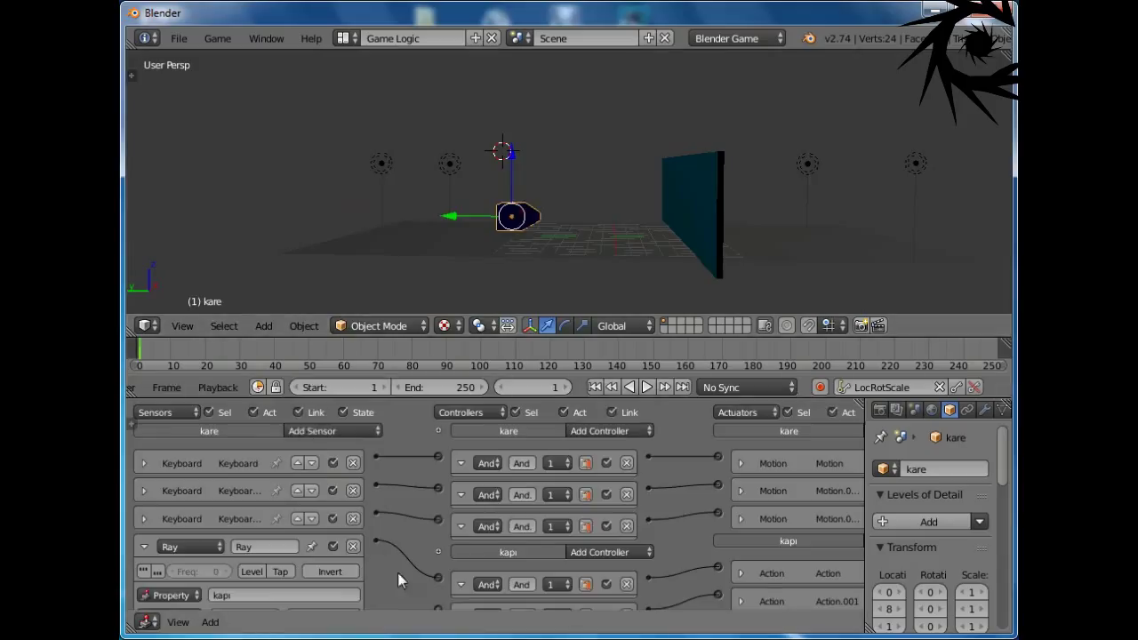
pyautogui.scroll(-3, 397, 572)
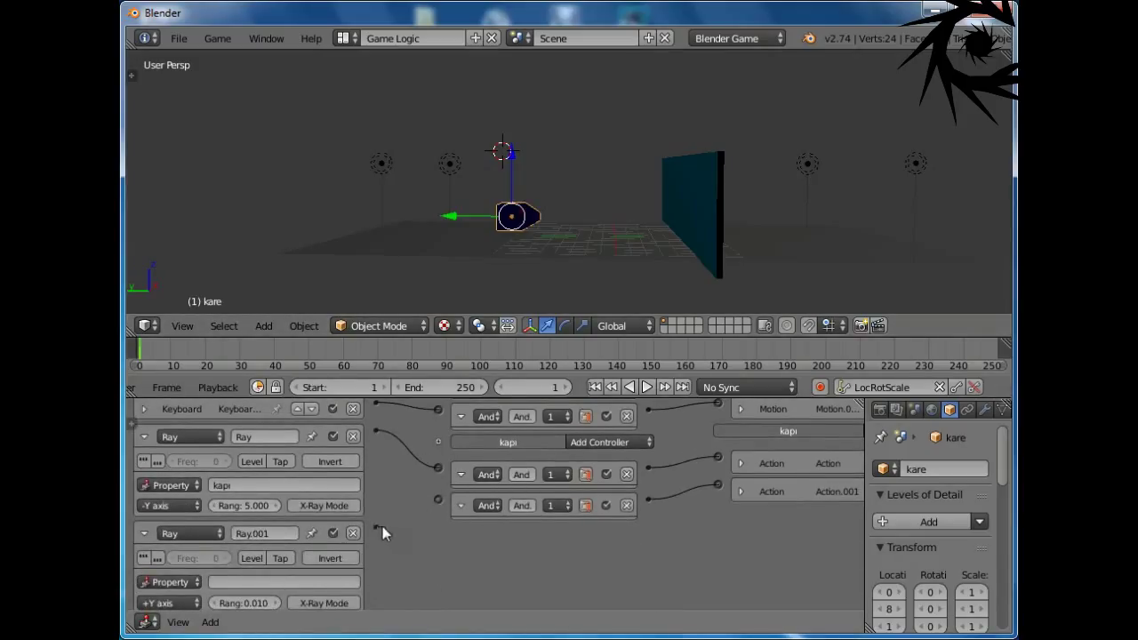
pyautogui.moveTo(441, 498); pyautogui.dragTo(439, 498)
# Step: Enter kapı as the second Ray sensor's property and keep its axis at +Y
pyautogui.scroll(-1, 356, 551)
pyautogui.click(314, 565)
pyautogui.write('kap')
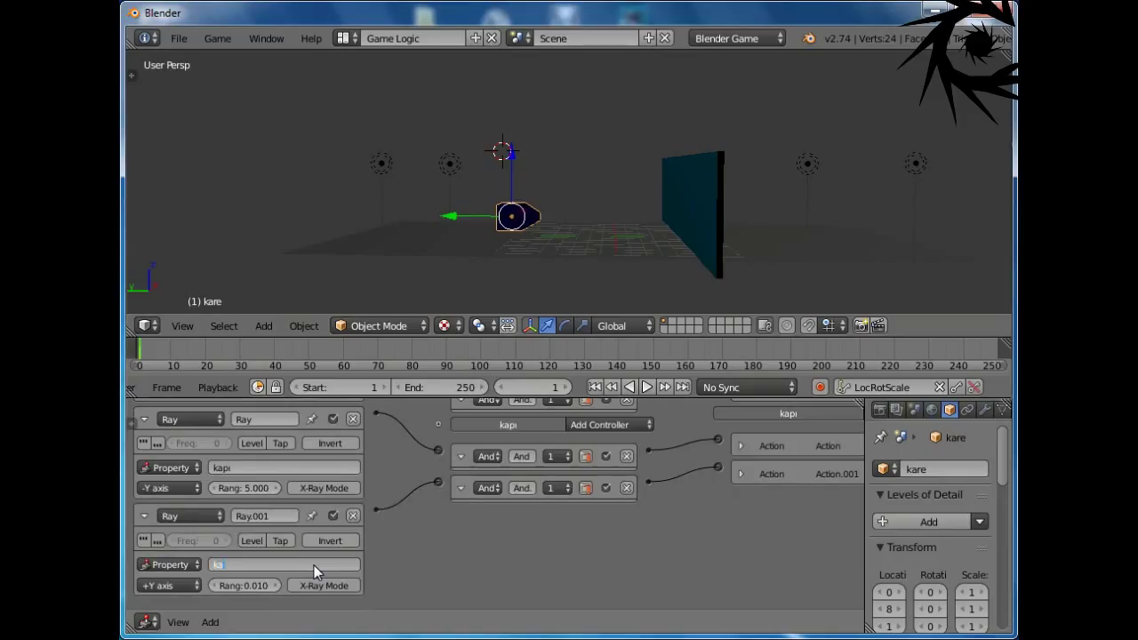
pyautogui.press('Return')
pyautogui.click(160, 585)
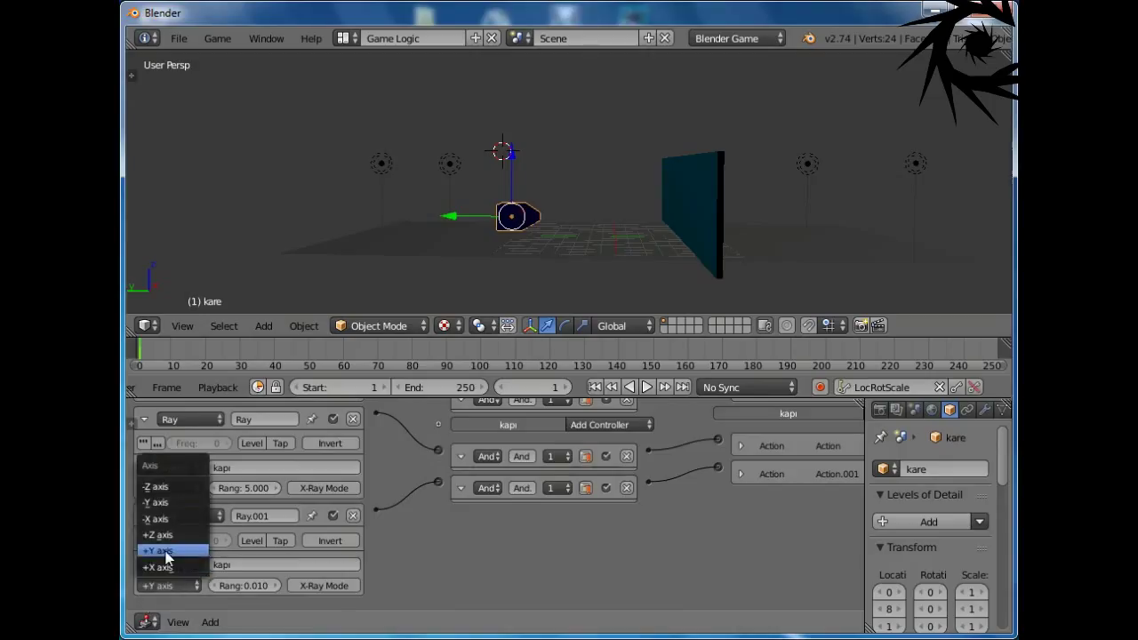
pyautogui.click(169, 567)
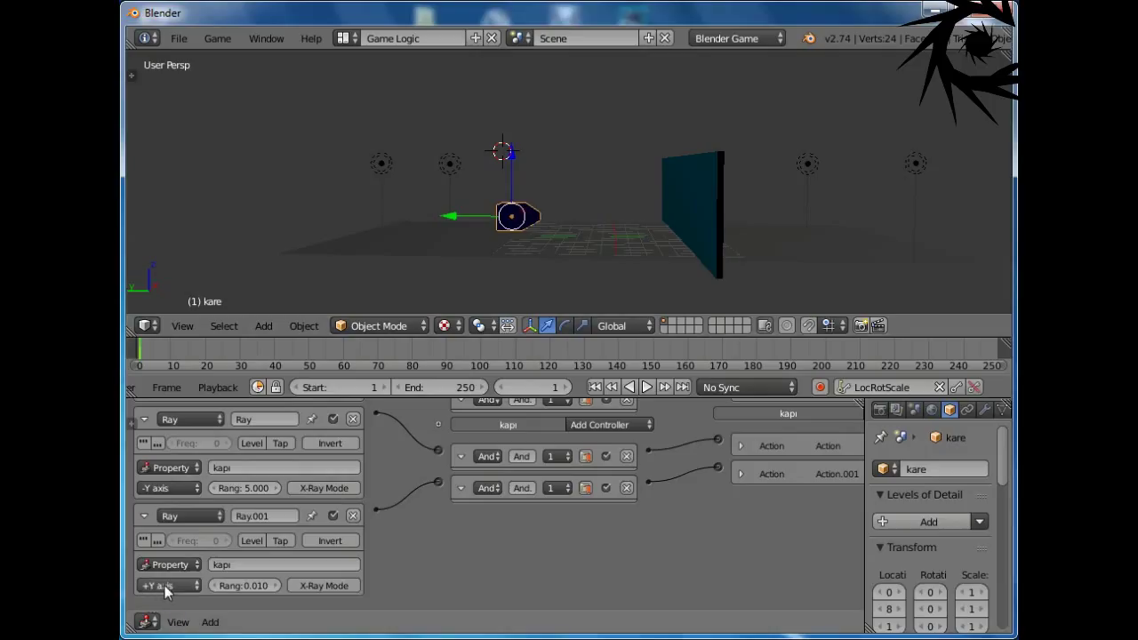
# Step: Scrub the timeline to frame 31 and back to frame 0 to review the wall's movement
pyautogui.moveTo(597, 271); pyautogui.dragTo(719, 210, button='middle')
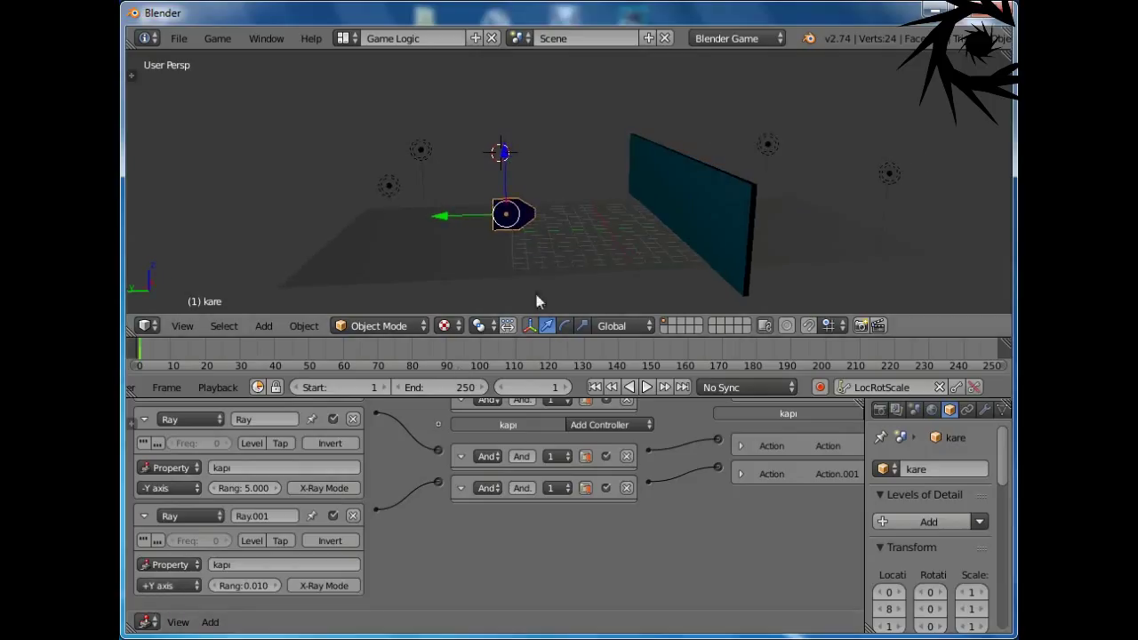
pyautogui.moveTo(282, 360); pyautogui.dragTo(244, 353)
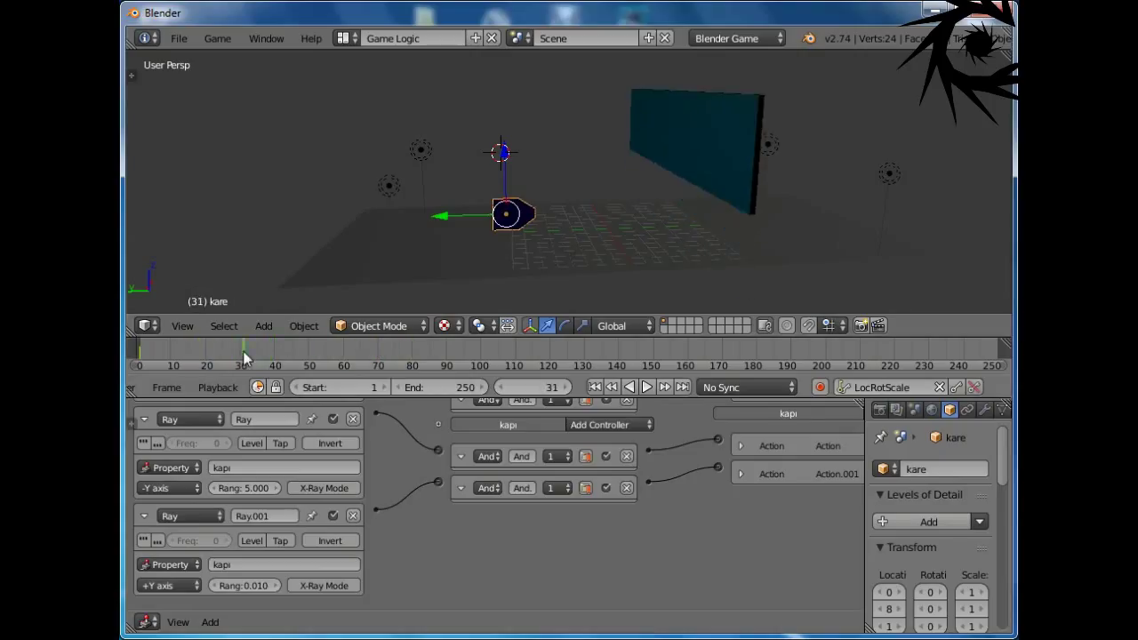
pyautogui.moveTo(708, 223); pyautogui.dragTo(536, 240, button='middle')
pyautogui.moveTo(179, 348); pyautogui.dragTo(139, 350)
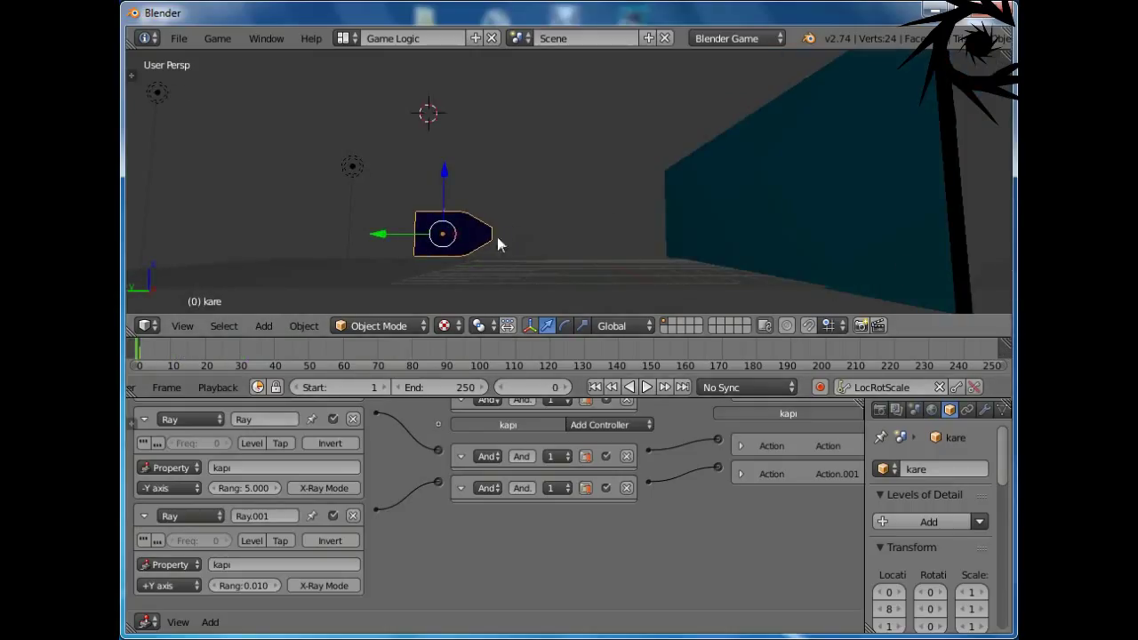
# Step: Sketch Grease Pencil notes circling the cube, with a line to the wall labelled Y and an upward arrow on the wall
pyautogui.moveTo(511, 210)
pyautogui.mouseDown()
pyautogui.moveTo(348, 262)
pyautogui.moveTo(505, 219)
pyautogui.moveTo(711, 226)
pyautogui.mouseUp()
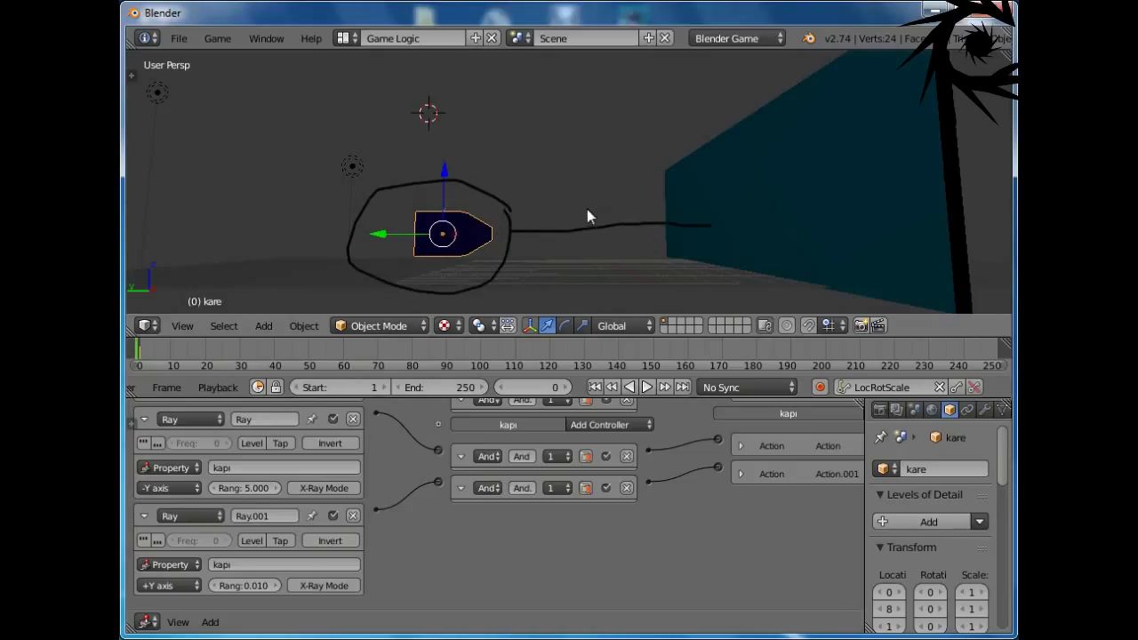
pyautogui.moveTo(528, 223); pyautogui.dragTo(606, 223)
pyautogui.moveTo(630, 169)
pyautogui.mouseDown()
pyautogui.moveTo(659, 213)
pyautogui.moveTo(576, 280)
pyautogui.mouseUp()
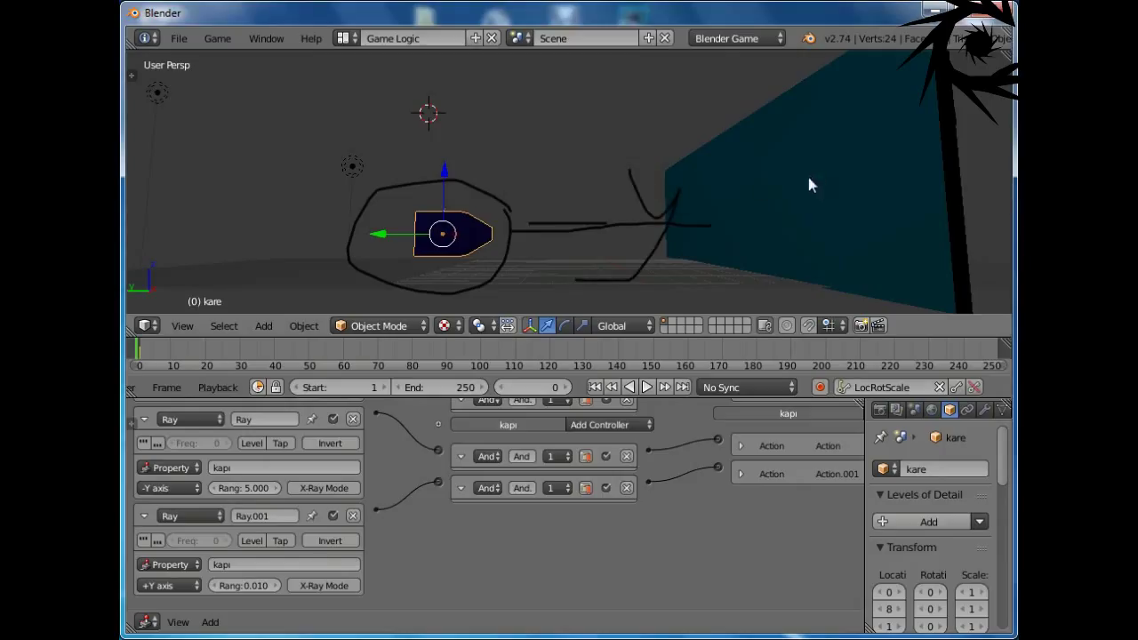
pyautogui.moveTo(761, 177)
pyautogui.mouseDown()
pyautogui.moveTo(770, 229)
pyautogui.moveTo(756, 177)
pyautogui.mouseUp()
pyautogui.moveTo(783, 153); pyautogui.dragTo(800, 177)
# Step: Sketch a Grease Pencil arrow extending behind the cube, away from the wall, and label it -Y
pyautogui.moveTo(275, 214); pyautogui.dragTo(487, 214)
pyautogui.moveTo(277, 210)
pyautogui.mouseDown()
pyautogui.moveTo(316, 201)
pyautogui.moveTo(330, 258)
pyautogui.mouseUp()
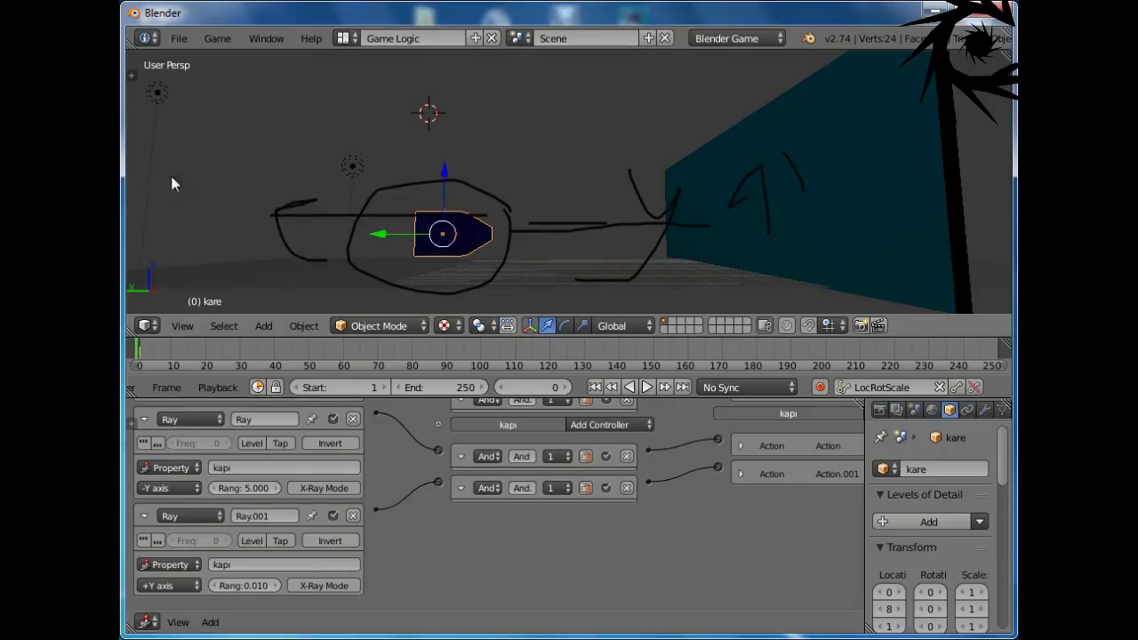
pyautogui.moveTo(212, 145)
pyautogui.mouseDown()
pyautogui.moveTo(252, 176)
pyautogui.moveTo(177, 222)
pyautogui.mouseUp()
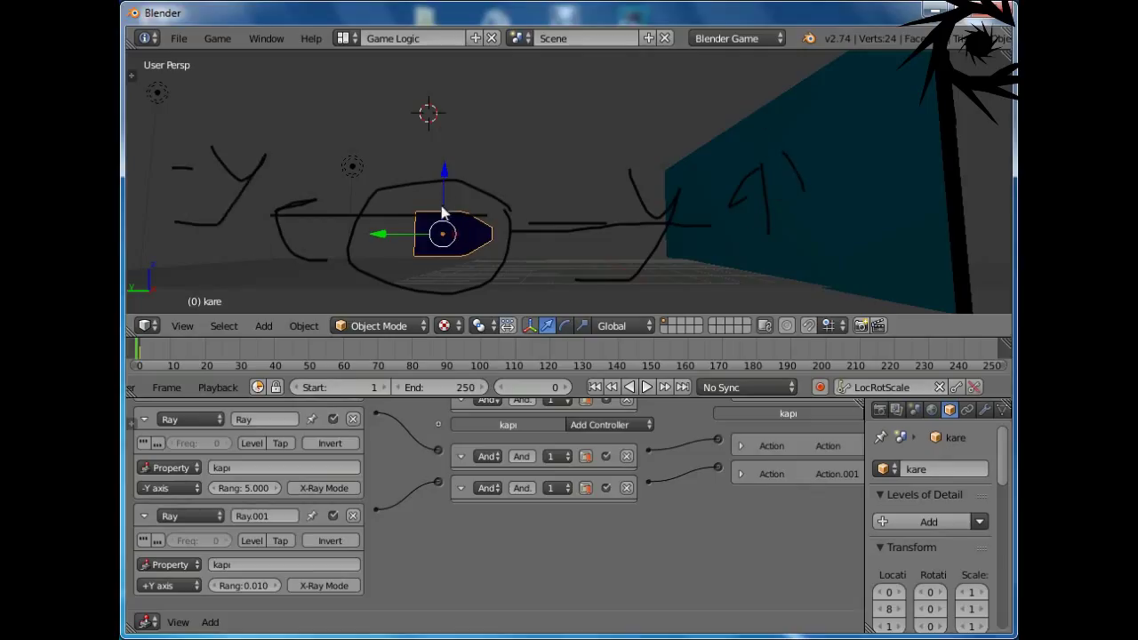
# Step: Erase the -Y notes behind the cube and sketch a vertical line labelled Z above it
pyautogui.moveTo(286, 202)
pyautogui.mouseDown(button='right')
pyautogui.moveTo(266, 241)
pyautogui.moveTo(237, 198)
pyautogui.moveTo(122, 131)
pyautogui.moveTo(152, 218)
pyautogui.moveTo(264, 200)
pyautogui.mouseUp(button='right')
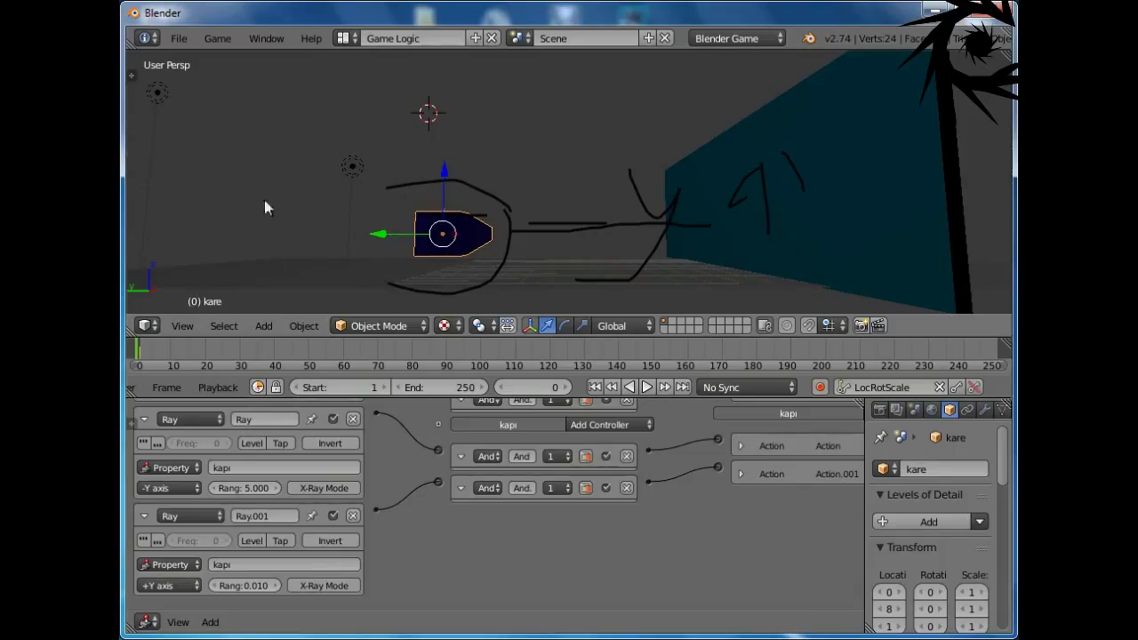
pyautogui.moveTo(456, 99); pyautogui.dragTo(450, 211)
pyautogui.moveTo(445, 53)
pyautogui.mouseDown()
pyautogui.moveTo(418, 100)
pyautogui.moveTo(511, 119)
pyautogui.mouseUp()
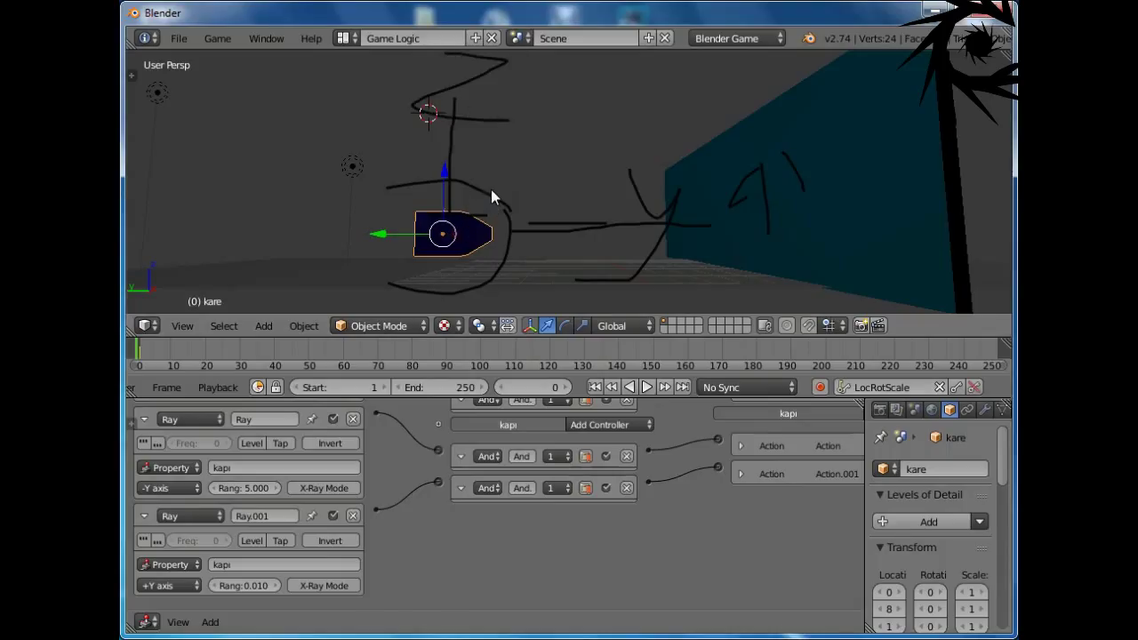
# Step: Examine the cube's local axes close up in wireframe display, then return to textured shading
pyautogui.press('z')
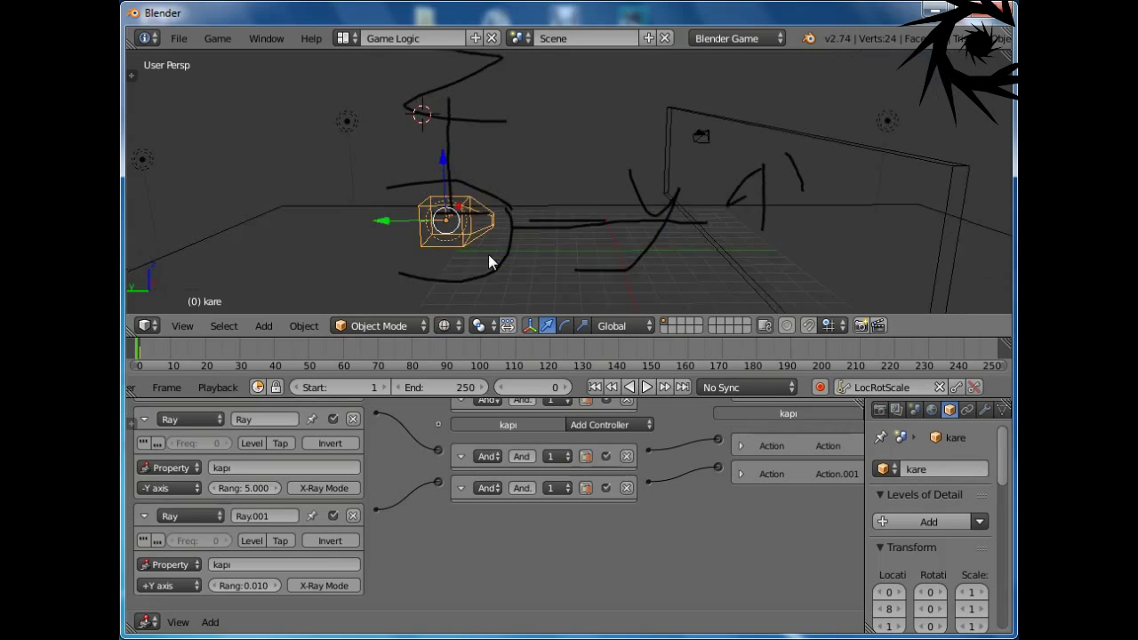
pyautogui.scroll(5, 487, 254)
pyautogui.moveTo(451, 254)
pyautogui.mouseDown(button='middle')
pyautogui.moveTo(356, 218)
pyautogui.moveTo(437, 220)
pyautogui.moveTo(270, 235)
pyautogui.moveTo(324, 252)
pyautogui.moveTo(399, 187)
pyautogui.moveTo(355, 208)
pyautogui.moveTo(378, 211)
pyautogui.moveTo(319, 216)
pyautogui.moveTo(504, 227)
pyautogui.moveTo(510, 186)
pyautogui.moveTo(492, 186)
pyautogui.moveTo(476, 158)
pyautogui.moveTo(521, 135)
pyautogui.mouseUp(button='middle')
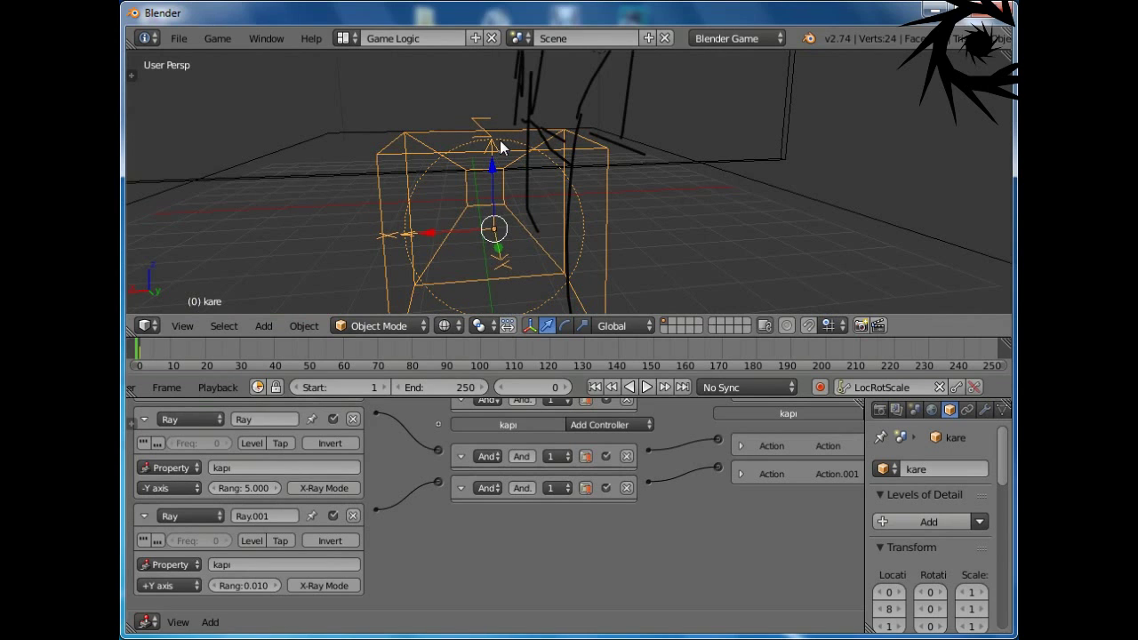
pyautogui.moveTo(512, 149)
pyautogui.mouseDown(button='middle')
pyautogui.moveTo(522, 191)
pyautogui.moveTo(670, 172)
pyautogui.moveTo(577, 207)
pyautogui.mouseUp(button='middle')
pyautogui.hotkey('alt', 'z')
pyautogui.moveTo(654, 217); pyautogui.dragTo(672, 242, button='middle')
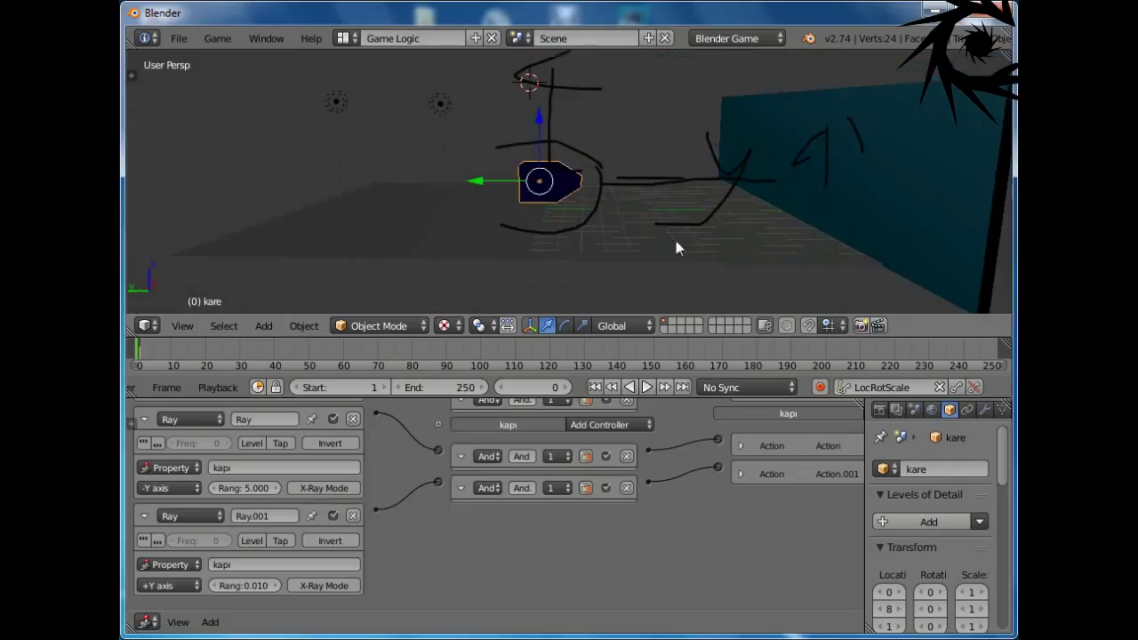
# Step: Remove the Grease Pencil data block so that all sketched notes around the cube and wall are gone
pyautogui.press('m')
pyautogui.press('n')
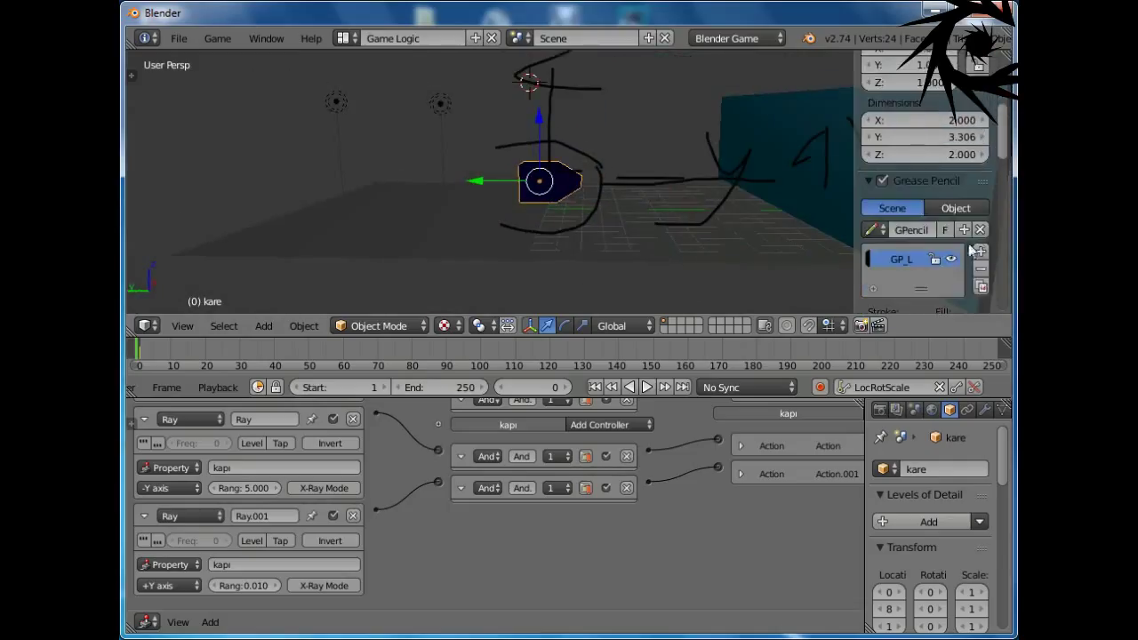
pyautogui.click(979, 229)
pyautogui.press('n')
# Step: Set the axis of the cube's second Ray sensor, Ray.001, to +Z
pyautogui.moveTo(732, 215); pyautogui.dragTo(679, 213, button='middle')
pyautogui.click(169, 585)
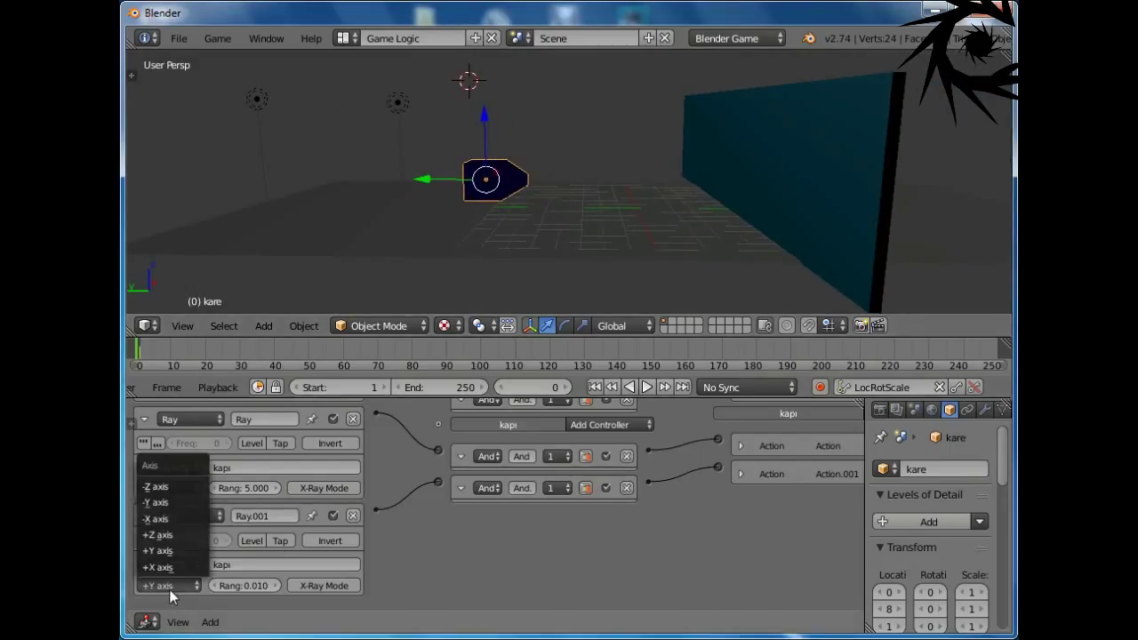
pyautogui.click(163, 534)
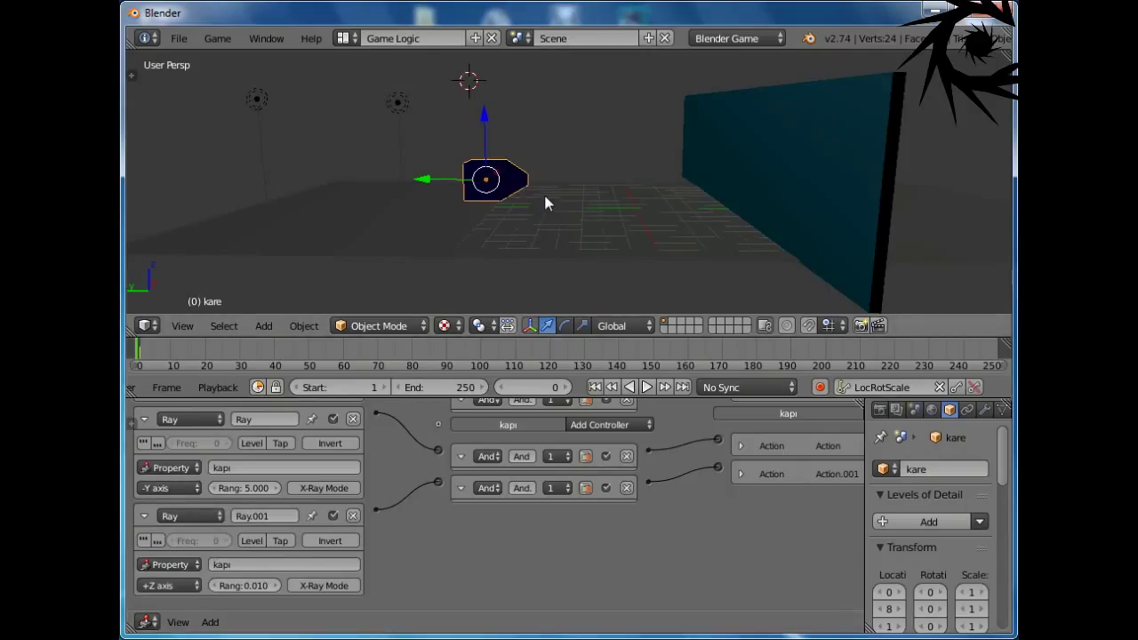
# Step: Run the game and move the cube beneath the wall to its far side to test the +Z ray, then stop
pyautogui.press('p')
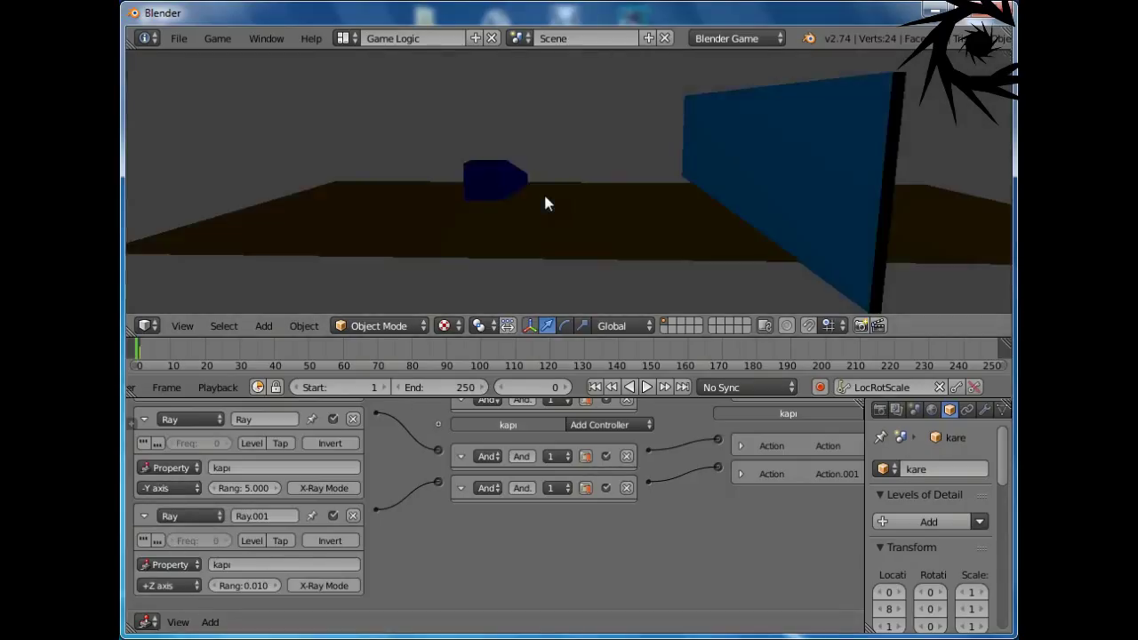
pyautogui.press('Right')
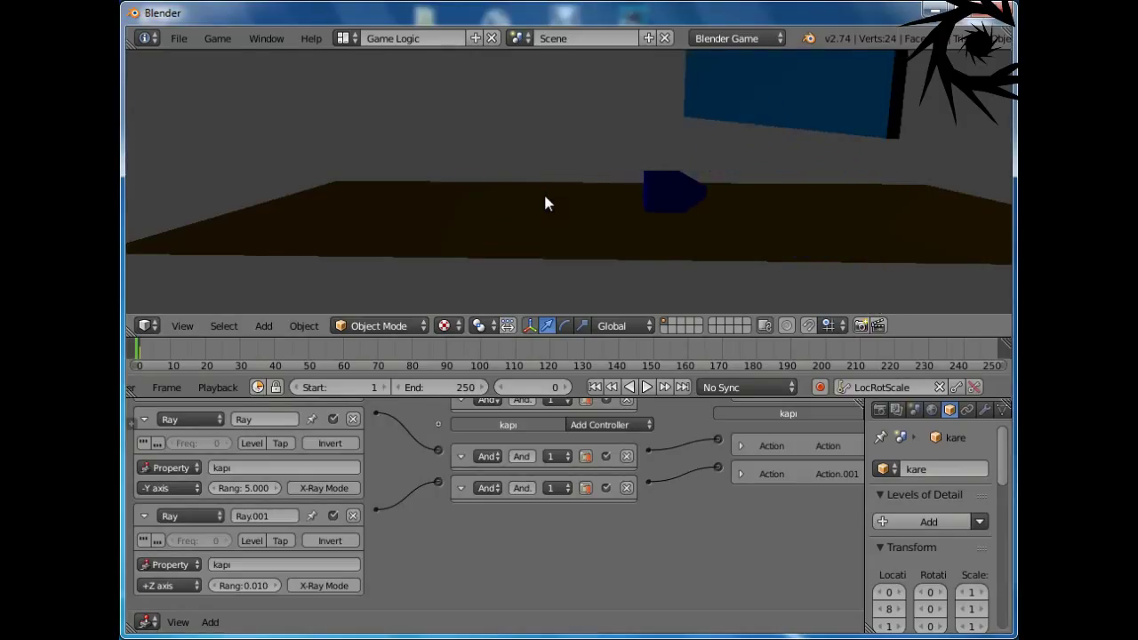
pyautogui.press('Right')
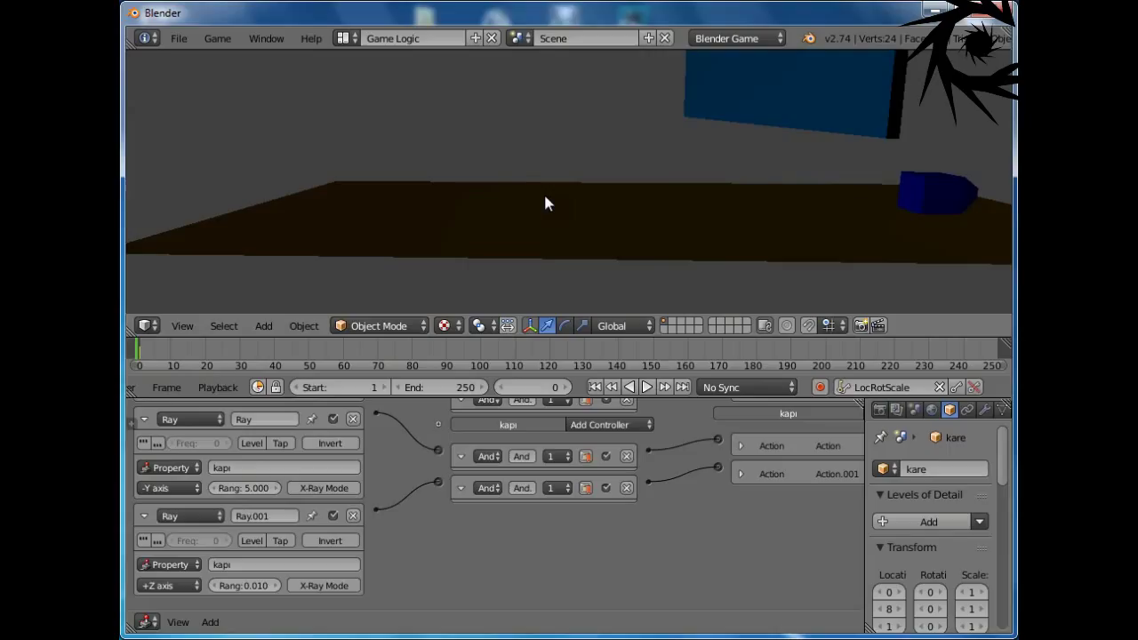
pyautogui.press('Escape')
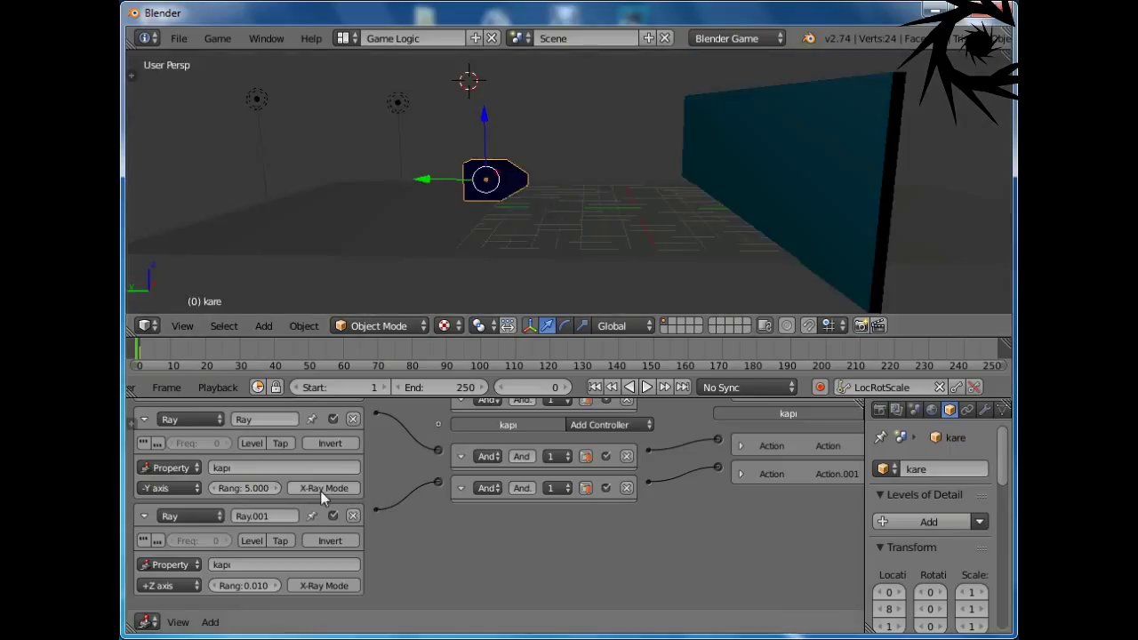
# Step: Set the range of the cube's Ray.001 sensor to 5
pyautogui.click(243, 588)
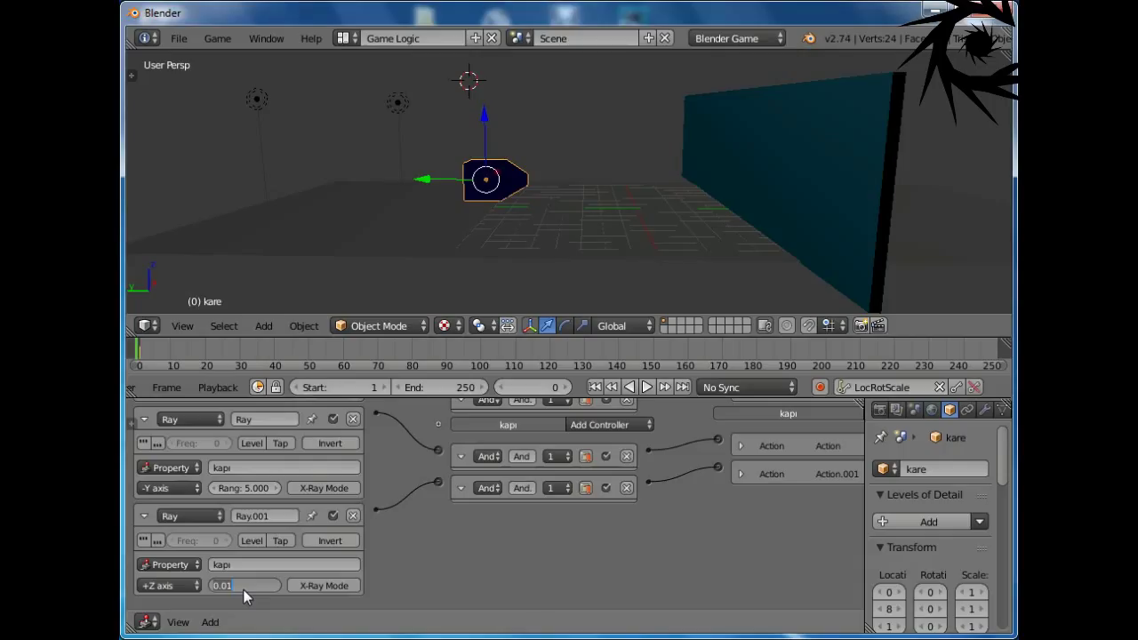
pyautogui.write('5')
pyautogui.press('Return')
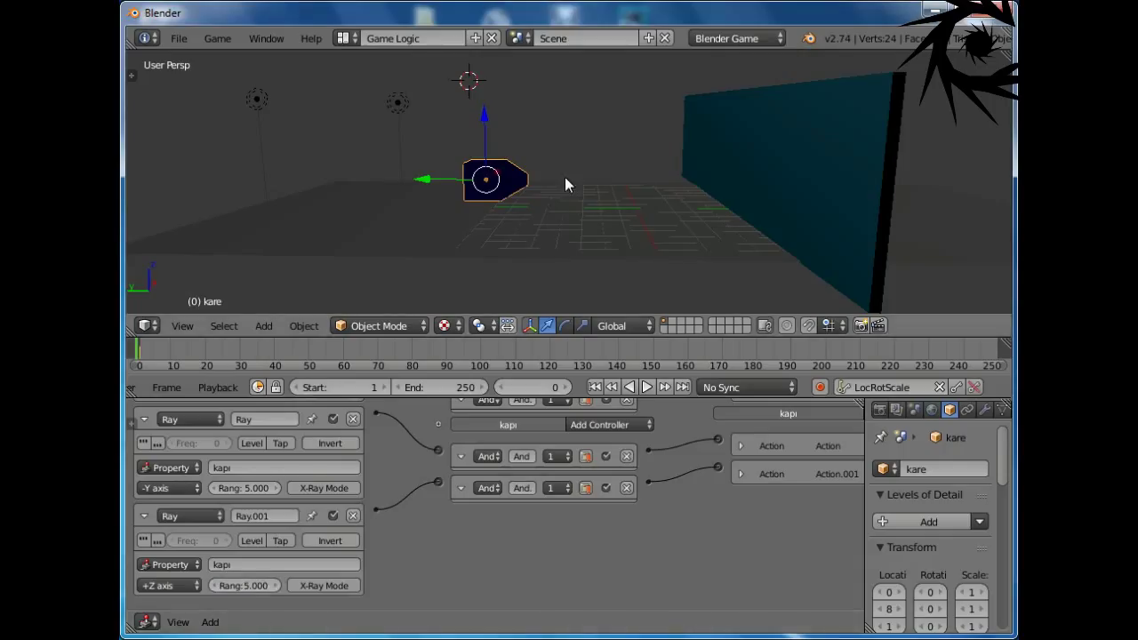
# Step: Run the game and drive the cube past the wall to test the longer upward ray, then stop
pyautogui.press('p')
pyautogui.press('Right')
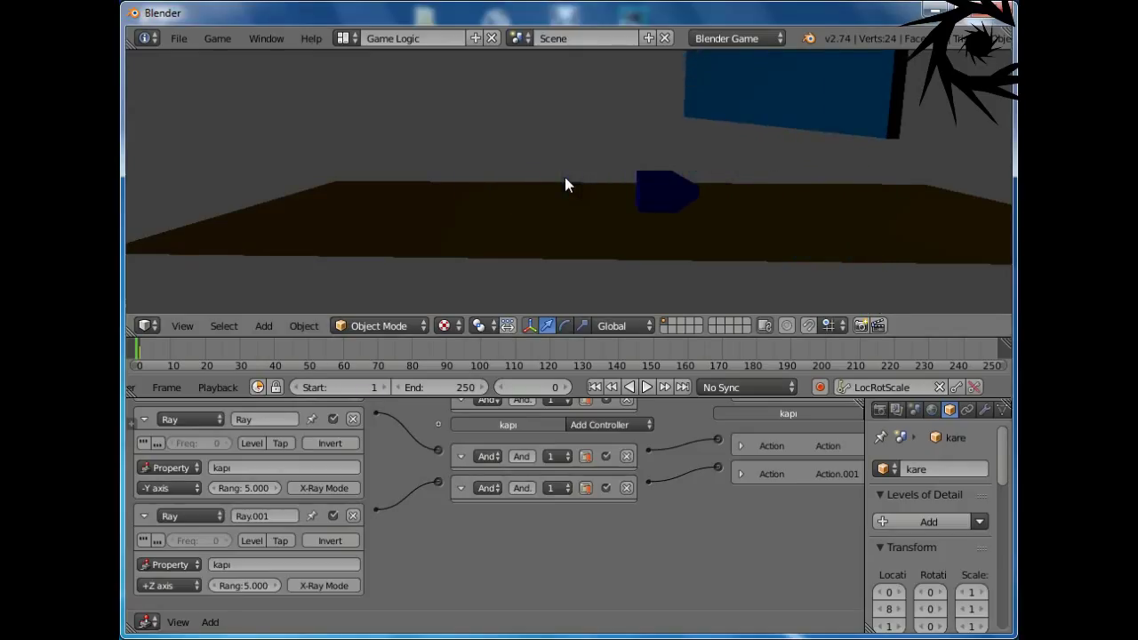
pyautogui.press('Right')
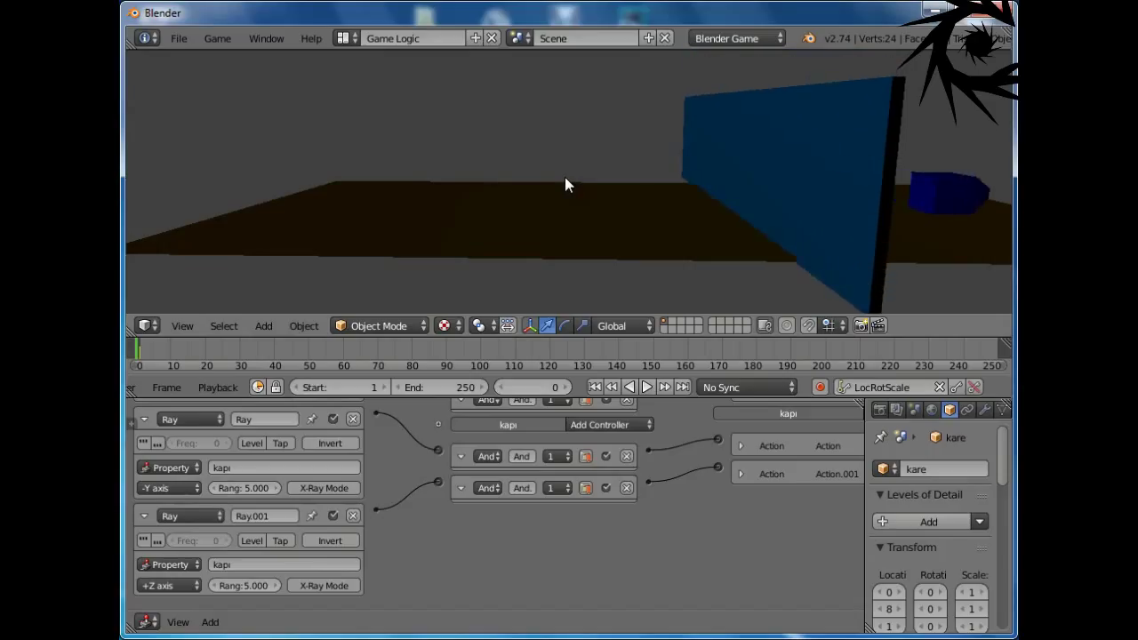
pyautogui.press('Escape')
# Step: View the wall nearly edge-on and play the game, moving the cube through to the far side and back towards the wall
pyautogui.scroll(-3, 551, 186)
pyautogui.moveTo(541, 190); pyautogui.dragTo(586, 216, button='middle')
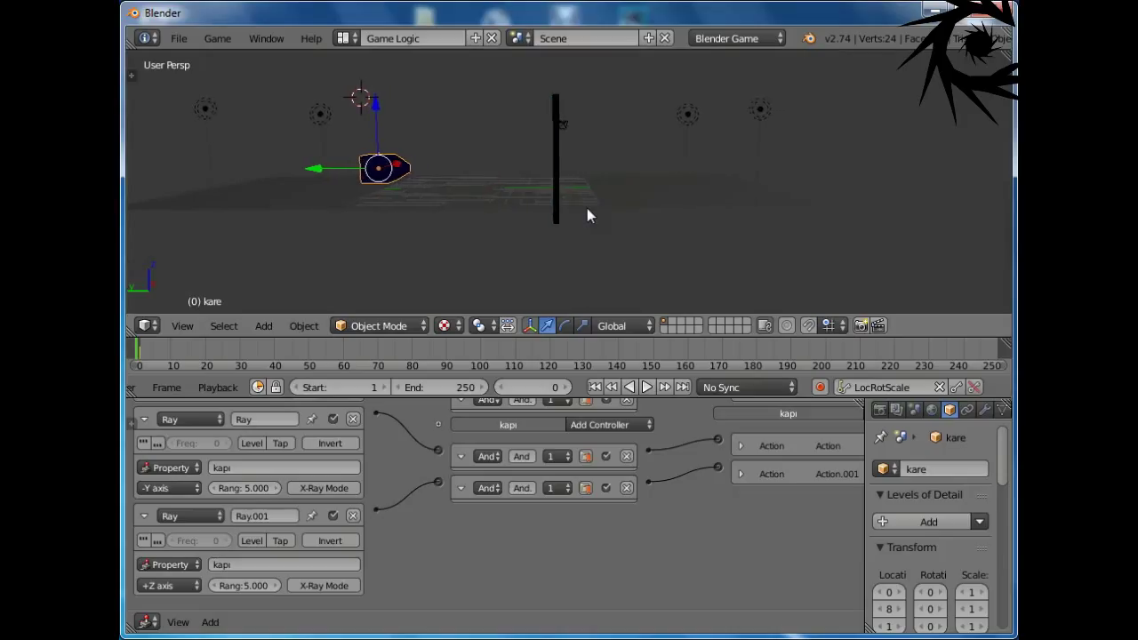
pyautogui.press('p')
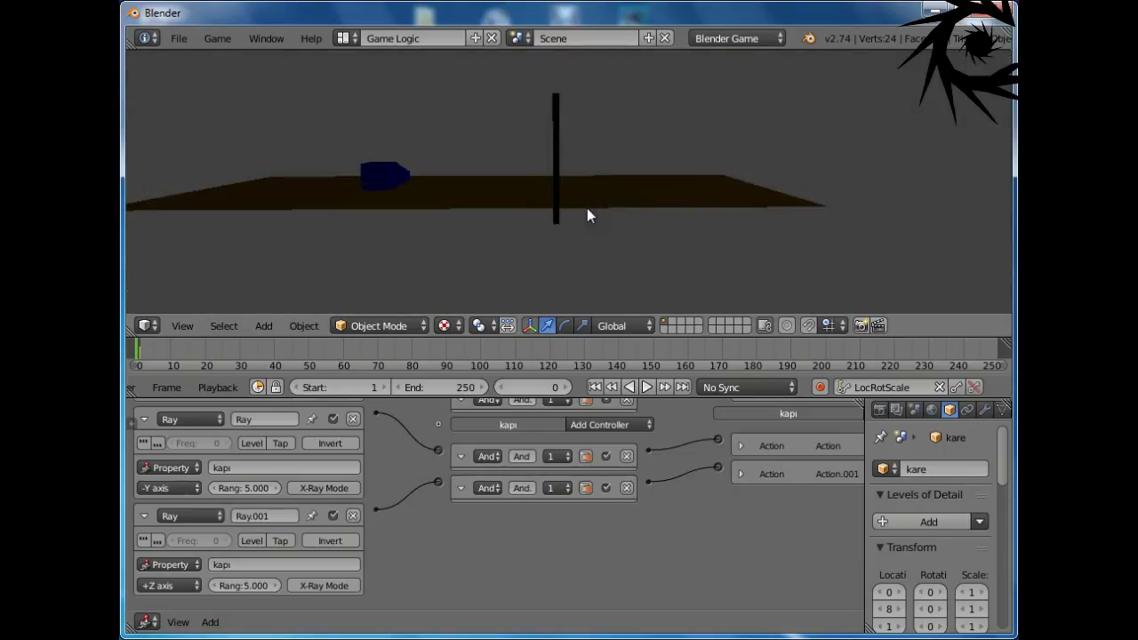
pyautogui.press('Escape')
pyautogui.moveTo(673, 178); pyautogui.dragTo(684, 223, button='middle')
pyautogui.press('p')
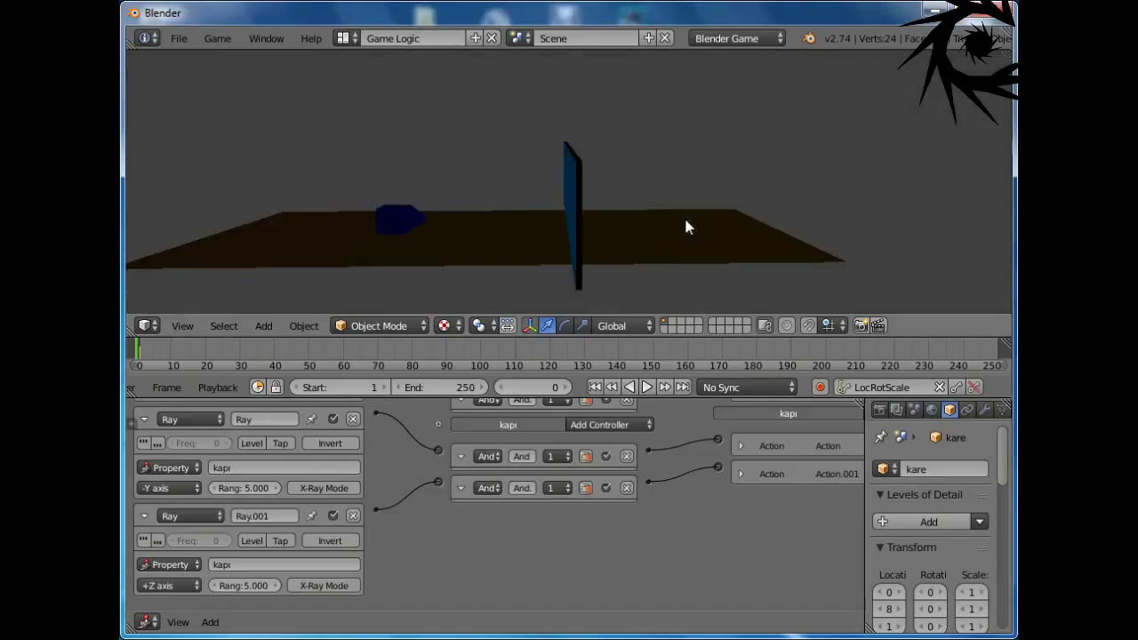
pyautogui.press('Up')
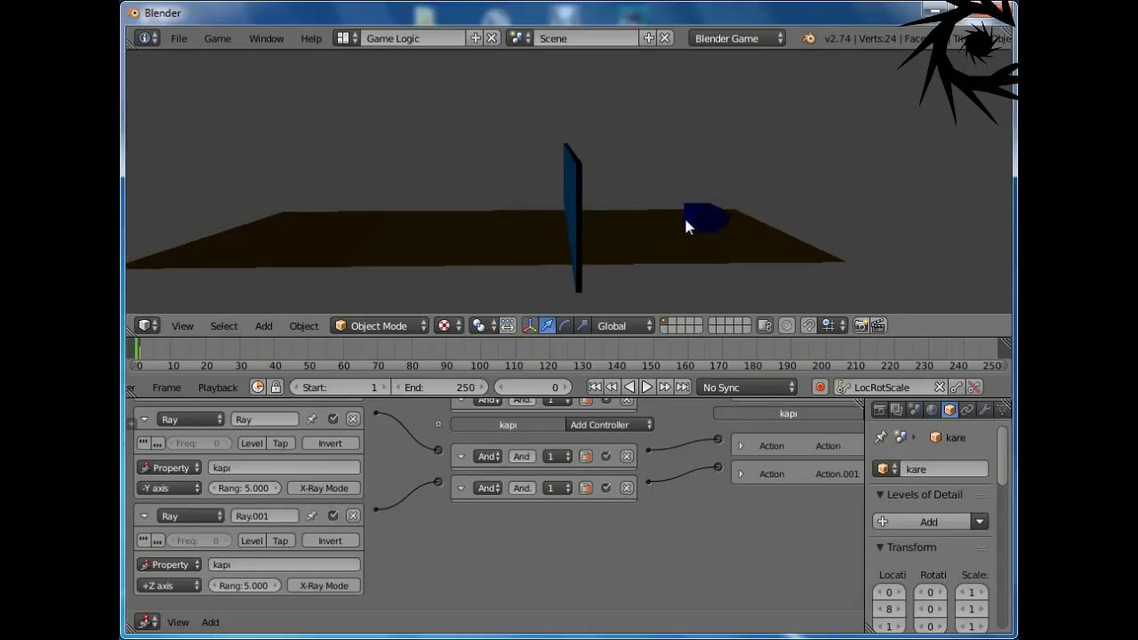
pyautogui.press('Left')
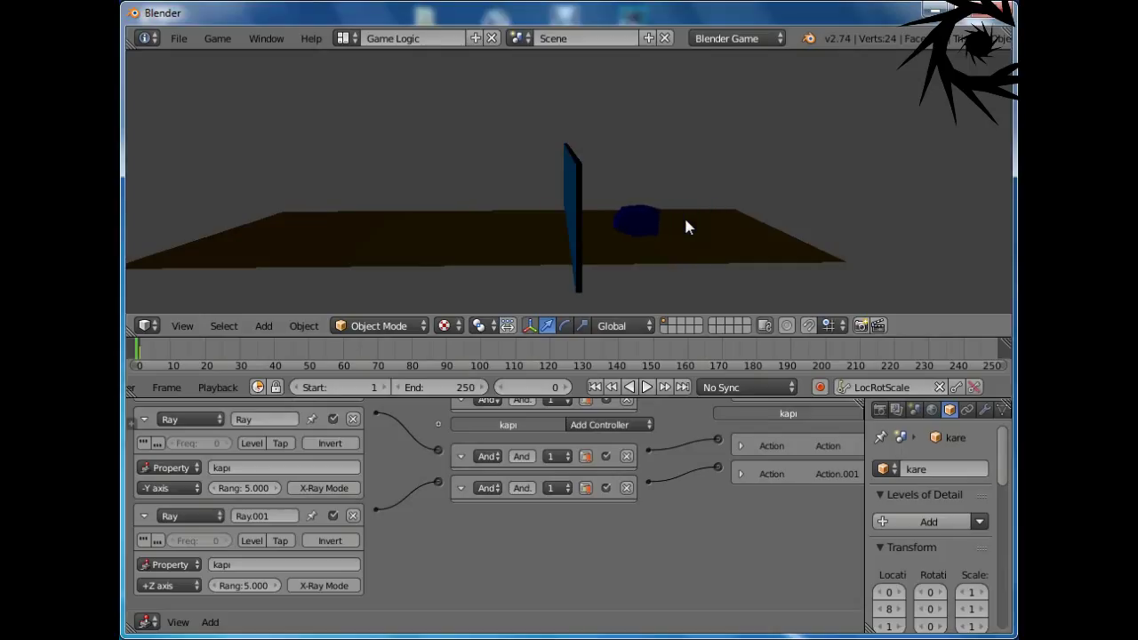